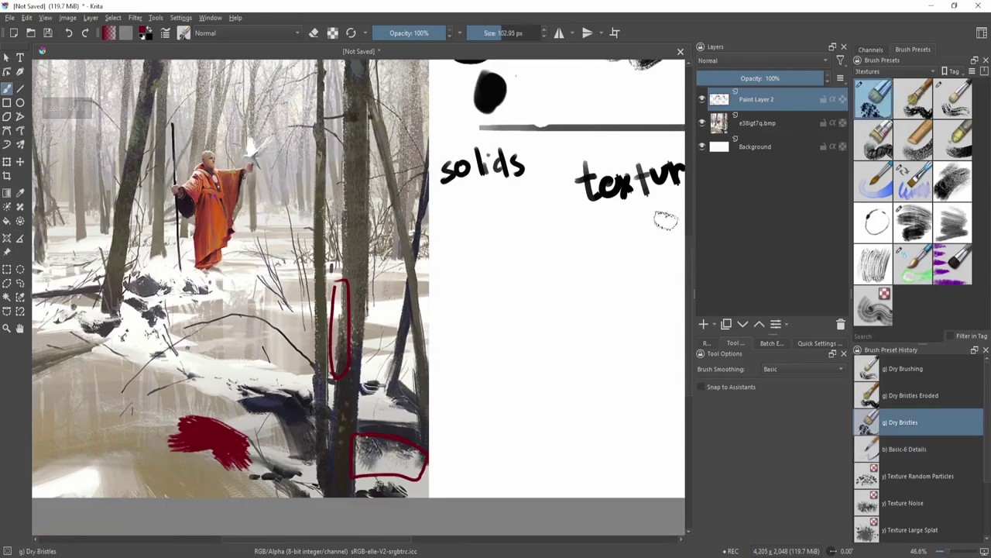
Mark the large foreground tree trunk of the forest painting with a thick red vertical stroke.
left_click_drag(261, 203, 261, 387)
left_click(913, 99)
left_click_drag(211, 226, 211, 367)
left_click(953, 100)
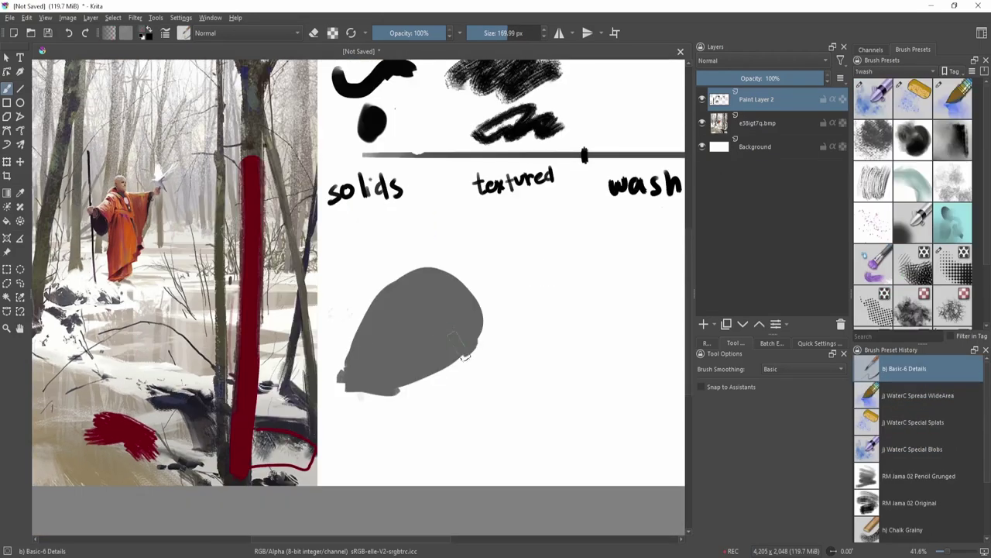
Lock the transparency of Paint Layer 2 and paint over the grey shape with WaterC Special Splats in a dark muted red.
left_click(913, 100)
left_click(842, 100)
key("shift+i")
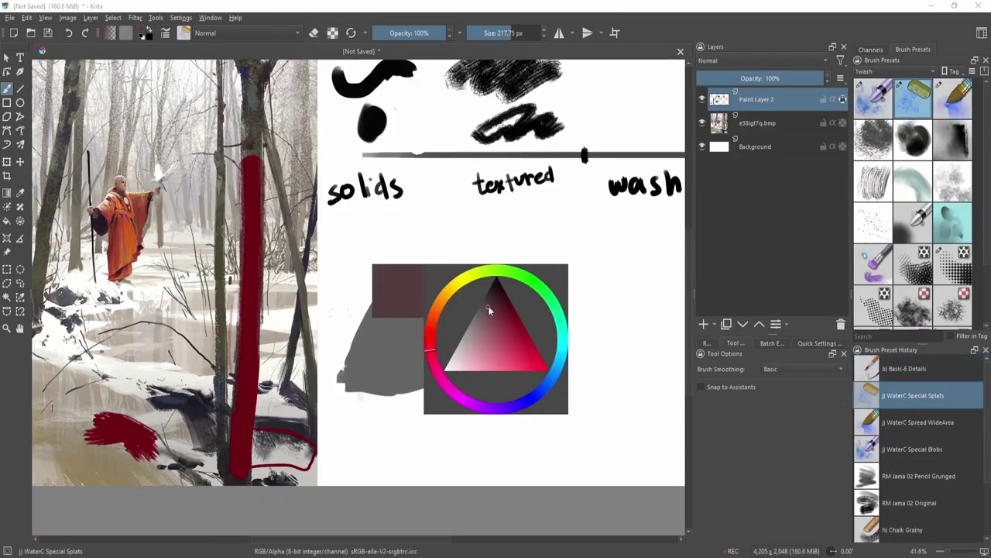
left_click(489, 304)
mouse_move(474, 317)
left_mouse_down()
mouse_move(434, 361)
mouse_move(487, 324)
mouse_move(486, 380)
left_mouse_up()
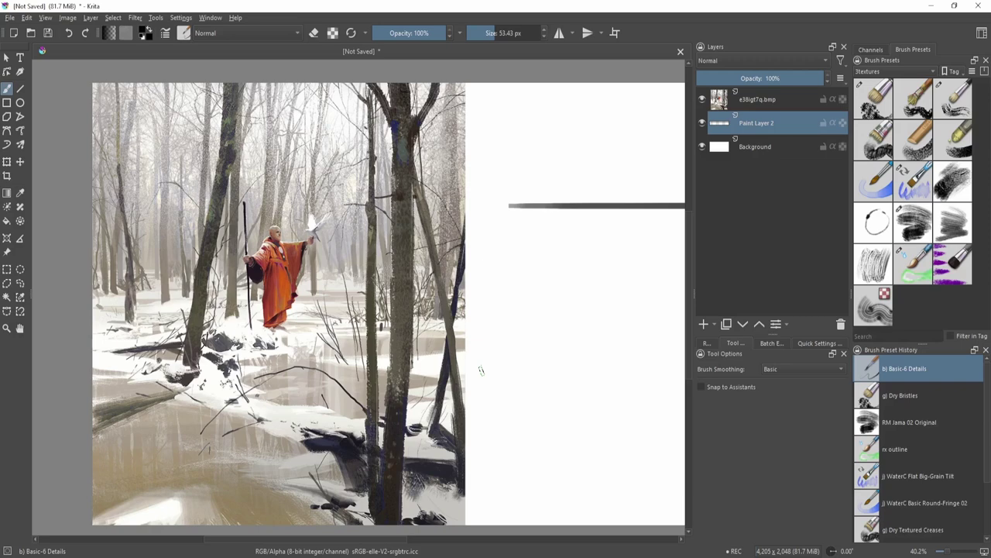
Hand-letter the labels "solids" and "shapes" beneath the left and right ends of the horizontal line.
left_click_drag(621, 279, 470, 351)
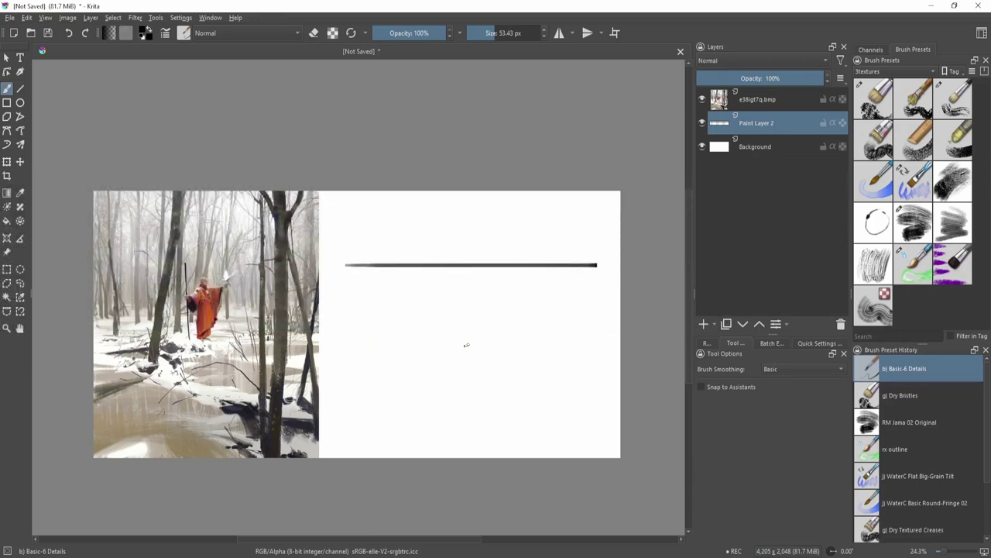
scroll(476, 339, "up", 3)
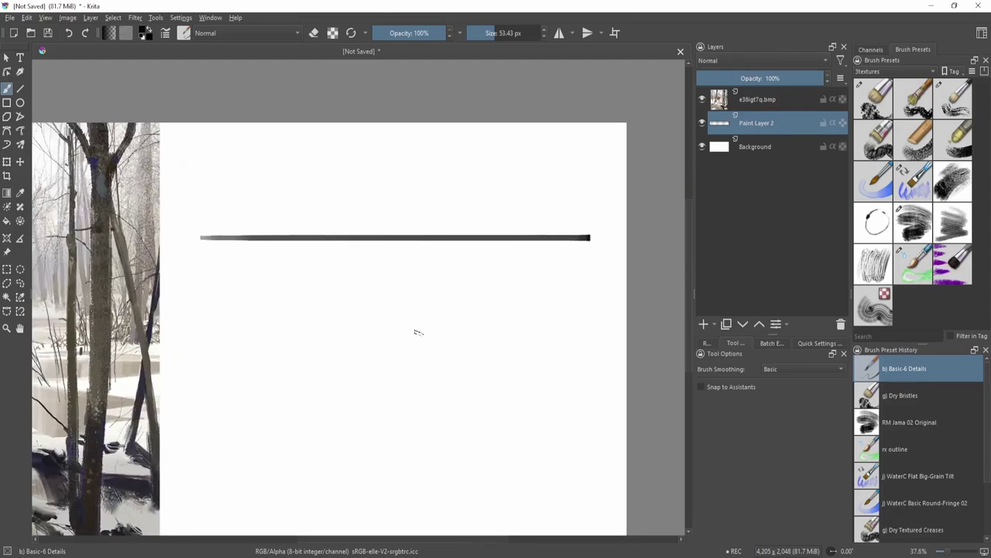
left_click_drag(418, 332, 407, 332)
left_click_drag(194, 294, 198, 287)
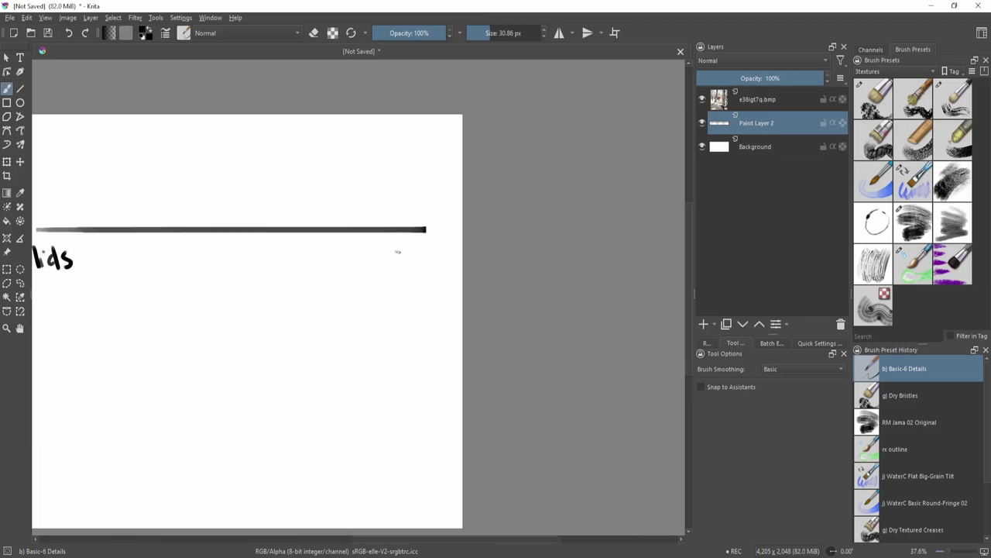
left_click_drag(375, 261, 365, 273)
left_click_drag(377, 254, 390, 274)
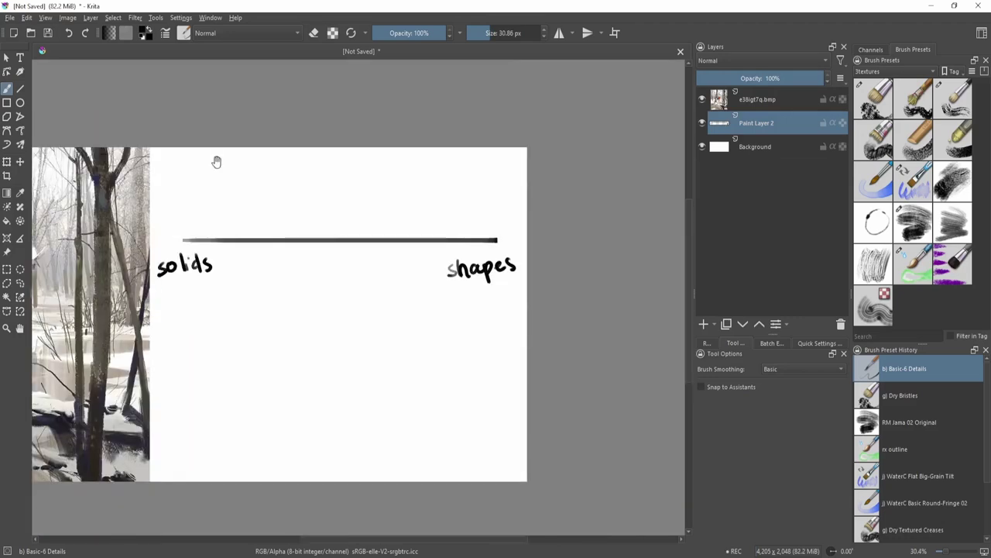
mouse_move(216, 161)
left_mouse_down()
mouse_move(214, 190)
mouse_move(247, 180)
mouse_move(233, 155)
mouse_move(265, 165)
mouse_move(211, 188)
mouse_move(248, 210)
mouse_move(233, 200)
mouse_move(244, 181)
mouse_move(276, 224)
left_mouse_up()
key("ctrl+z")
scroll(248, 212, "up", 2)
mouse_move(209, 196)
left_mouse_down()
mouse_move(217, 206)
mouse_move(267, 175)
mouse_move(248, 203)
mouse_move(301, 187)
mouse_move(284, 209)
mouse_move(356, 225)
left_mouse_up()
key("ctrl+z")
key("ctrl+z")
Show the 5solids presets and paint solid black samples above the "solids" end with rx flat control and rx simplepaint.
scroll(530, 379, "up", 1)
left_click(889, 72)
left_click(871, 93)
left_click(916, 184)
key("ctrl+z")
mouse_move(260, 216)
left_mouse_down()
mouse_move(325, 185)
mouse_move(352, 203)
mouse_move(340, 167)
mouse_move(358, 162)
mouse_move(349, 236)
mouse_move(291, 254)
left_mouse_up()
left_click(873, 223)
key("ctrl+z")
left_click_drag(217, 213, 223, 235)
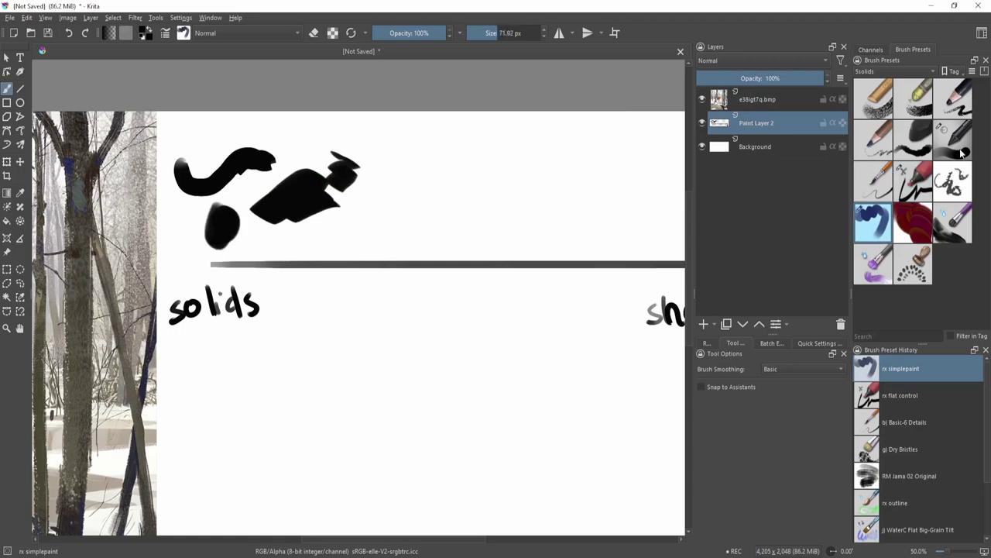
Select Jackpack Basic HardRound1, try overlapping strokes beneath the line near the "solids" label, and undo them.
left_click(952, 141)
mouse_move(286, 322)
left_mouse_down()
mouse_move(319, 348)
mouse_move(334, 339)
left_mouse_up()
key("ctrl+z")
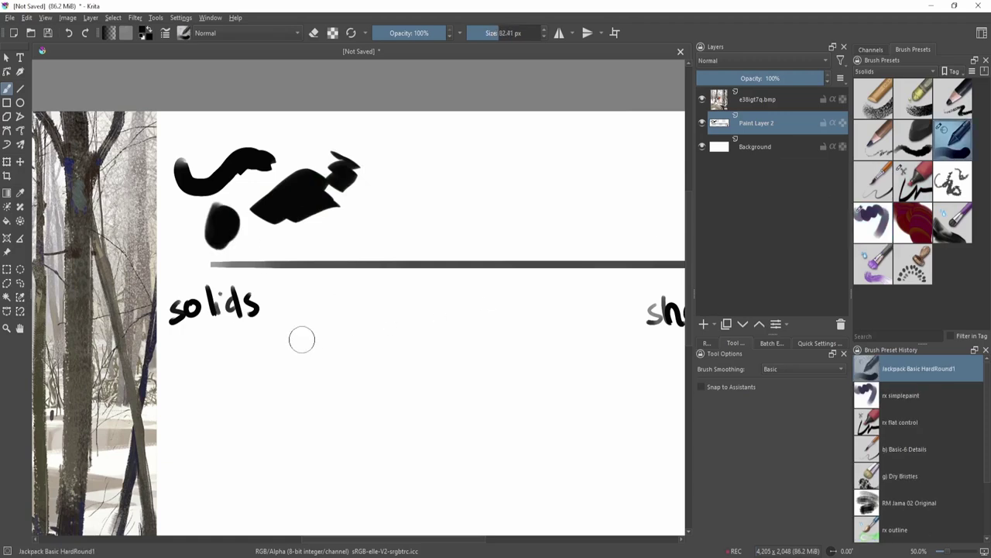
mouse_move(314, 299)
left_mouse_down()
mouse_move(309, 414)
mouse_move(356, 374)
mouse_move(389, 321)
mouse_move(353, 335)
mouse_move(411, 359)
left_mouse_up()
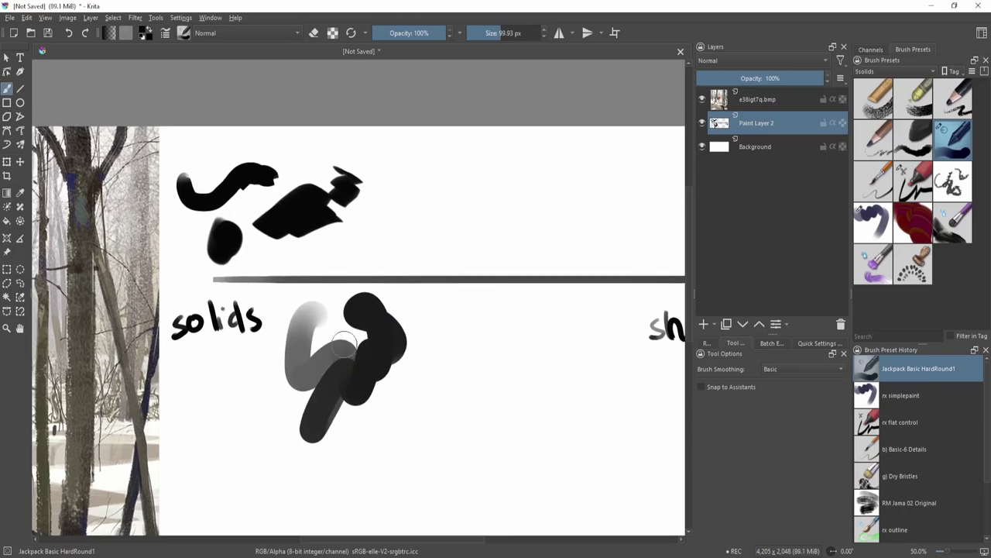
key("ctrl+z")
key("ctrl+z")
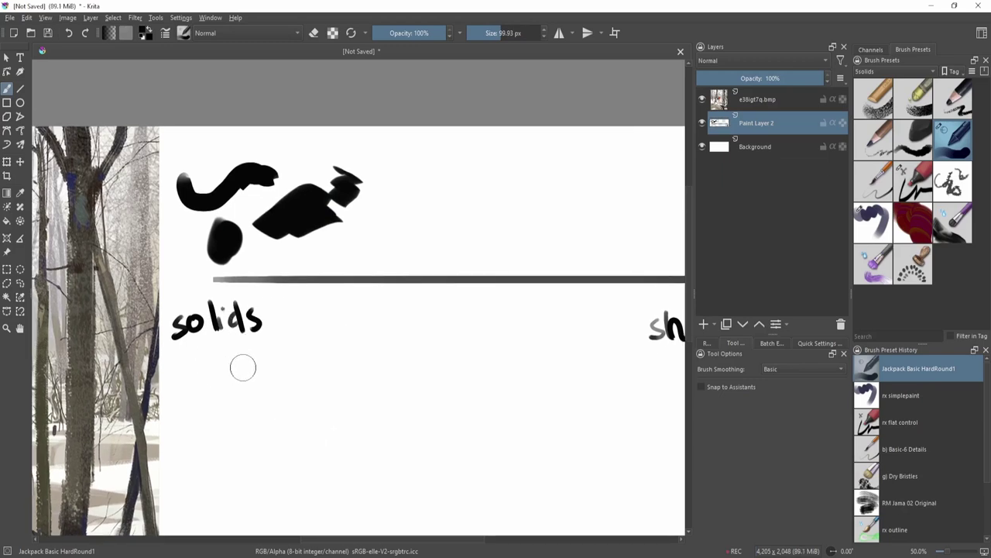
Reduce the hard round brush to about 62 px and add a wavy dark sample stroke above the line at the "solids" end.
left_click_drag(306, 314, 296, 314, "shift")
mouse_move(336, 247)
left_mouse_down()
mouse_move(280, 263)
mouse_move(339, 249)
mouse_move(290, 266)
left_mouse_up()
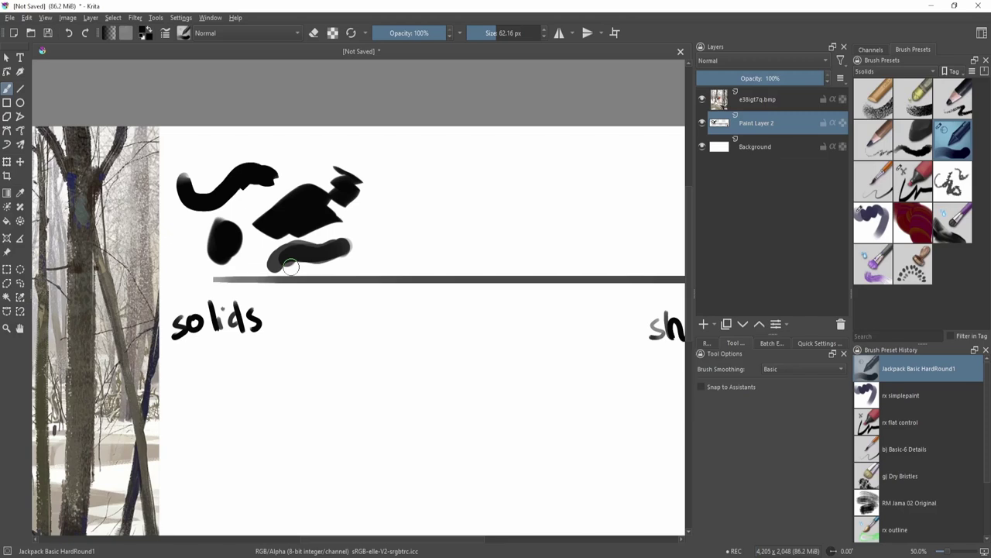
Paint a dark square below the "solids" label and trim its edges sharp with the brush in eraser mode.
mouse_move(268, 403)
left_mouse_down()
mouse_move(357, 288)
mouse_move(309, 343)
mouse_move(302, 308)
mouse_move(341, 303)
mouse_move(353, 362)
mouse_move(349, 304)
mouse_move(364, 353)
mouse_move(343, 361)
mouse_move(306, 338)
mouse_move(323, 358)
mouse_move(334, 315)
left_mouse_up()
key("bracketleft")
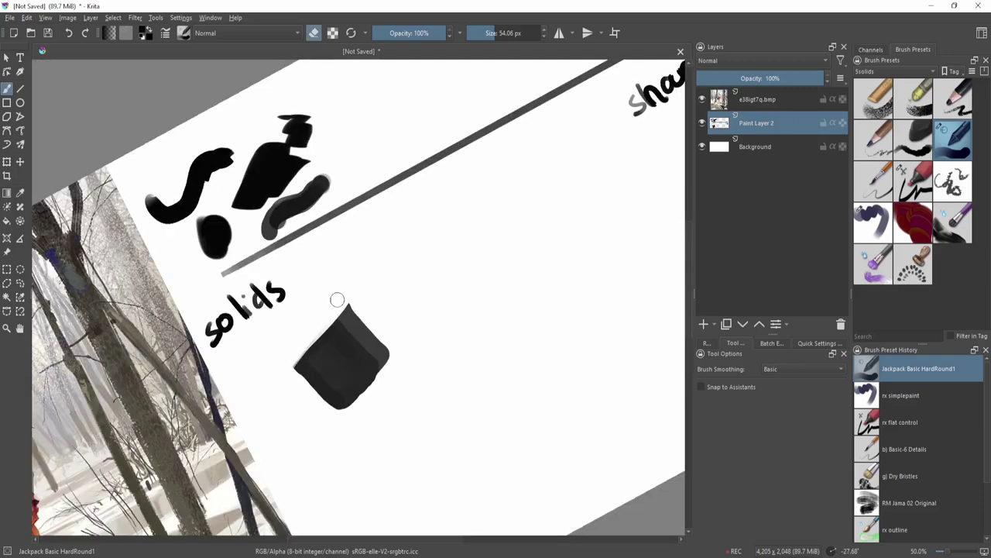
mouse_move(347, 300)
left_mouse_down()
mouse_move(395, 342)
mouse_move(405, 354)
mouse_move(354, 313)
mouse_move(407, 370)
mouse_move(402, 354)
mouse_move(352, 409)
mouse_move(398, 358)
mouse_move(348, 433)
mouse_move(290, 363)
left_mouse_up()
key("5")
key("e")
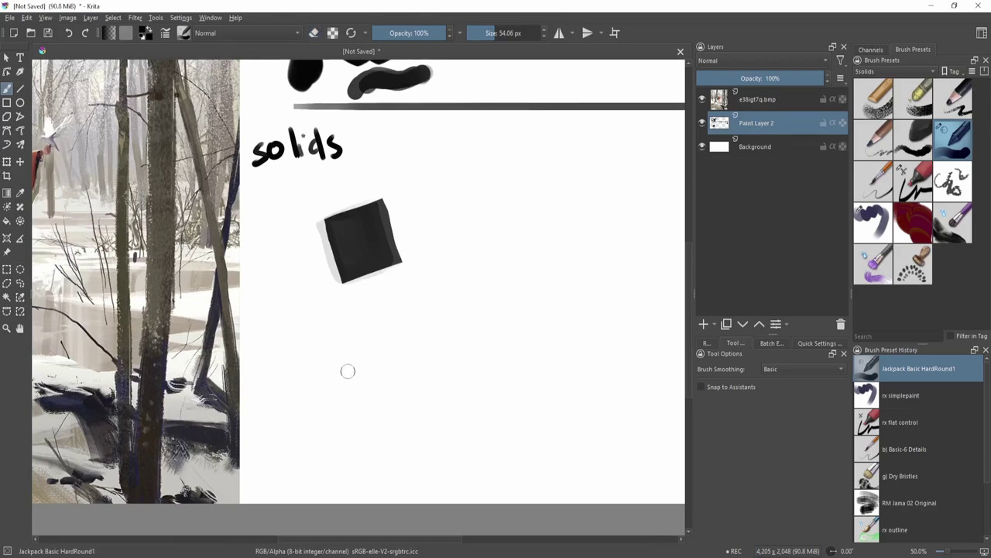
Paint a dark band below the square and carve a curve into its upper edge in eraser mode.
mouse_move(314, 343)
left_mouse_down()
mouse_move(333, 380)
mouse_move(376, 337)
mouse_move(407, 341)
left_mouse_up()
key("e")
mouse_move(314, 341)
left_mouse_down()
mouse_move(335, 343)
mouse_move(311, 344)
left_mouse_up()
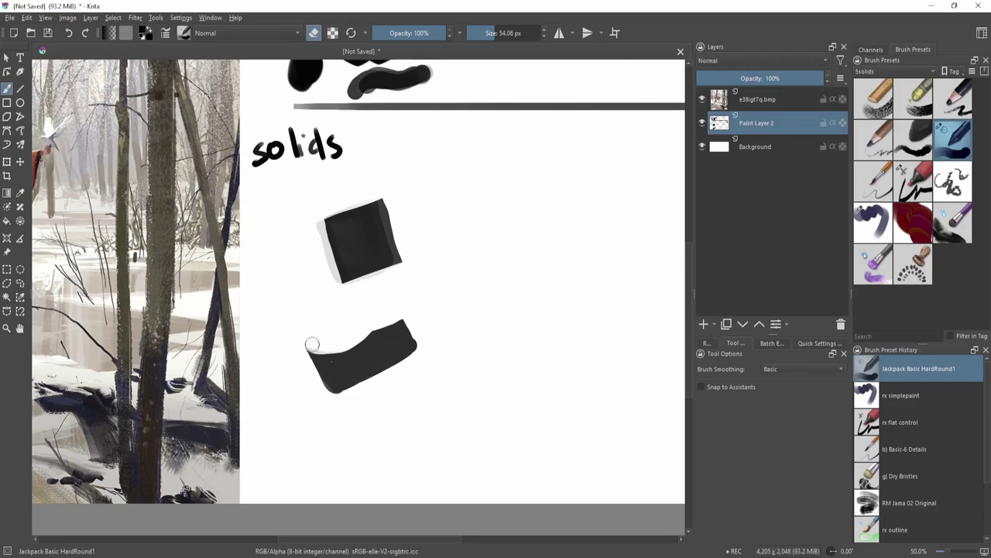
scroll(518, 226, "down", 1)
left_click_drag(518, 225, 445, 346)
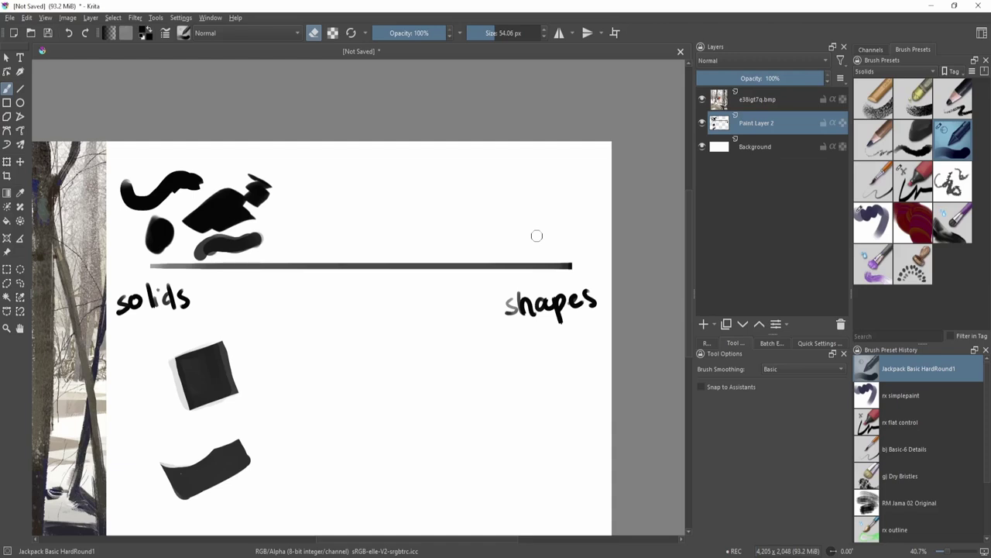
key("e")
left_click_drag(560, 237, 531, 211)
left_click_drag(495, 302, 576, 294)
key("ctrl+z")
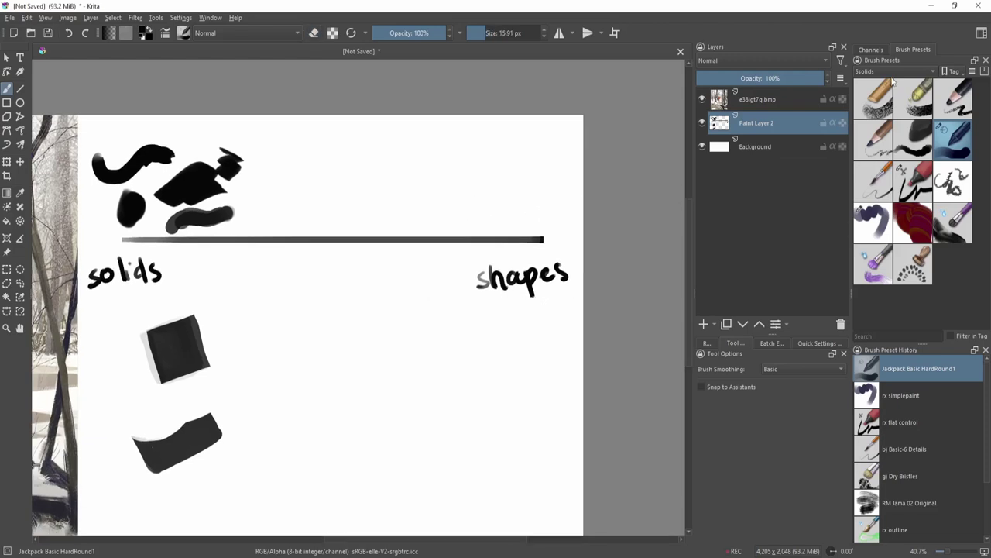
Show the 4shapes presets and scribble a black sample above the "shapes" end of the line with rx rake lines.
left_click(891, 72)
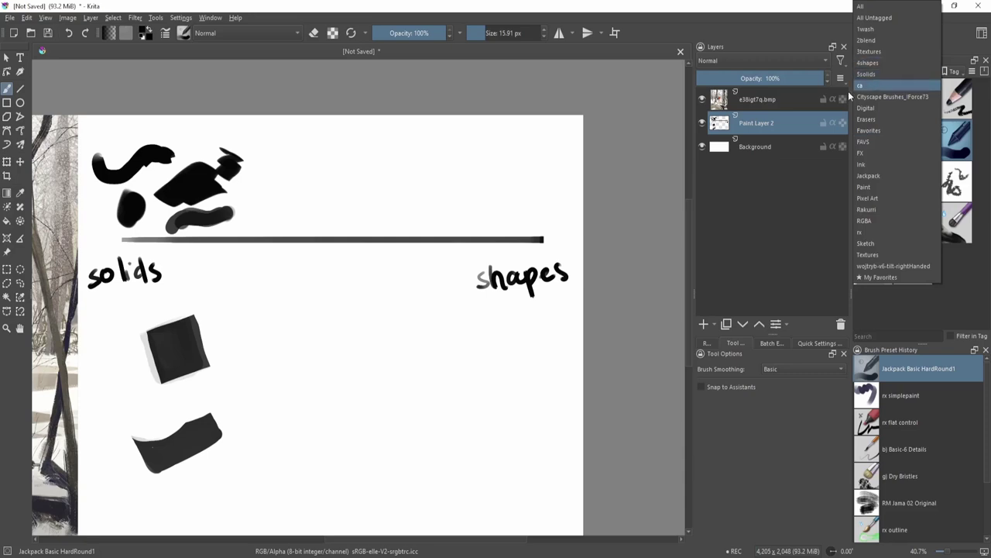
left_click(898, 62)
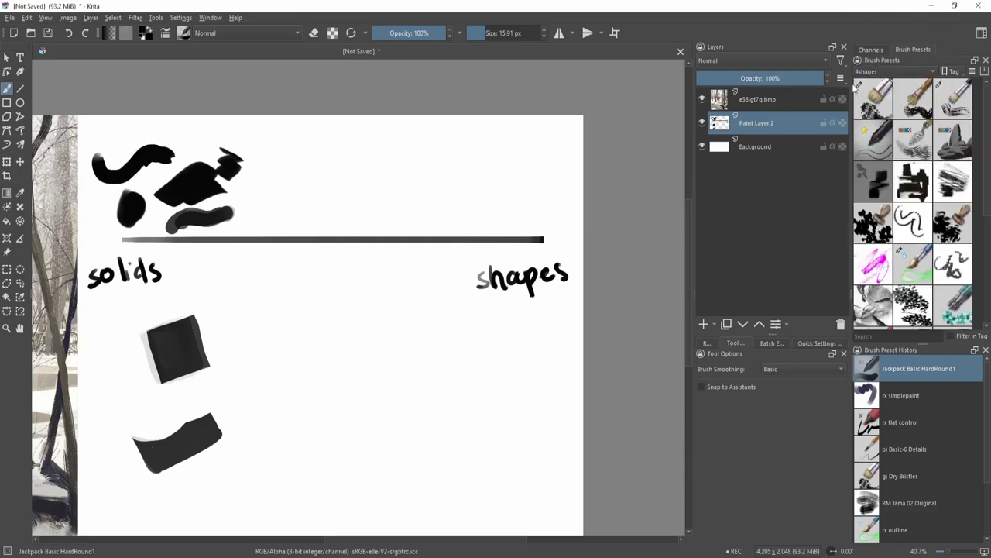
left_click(952, 264)
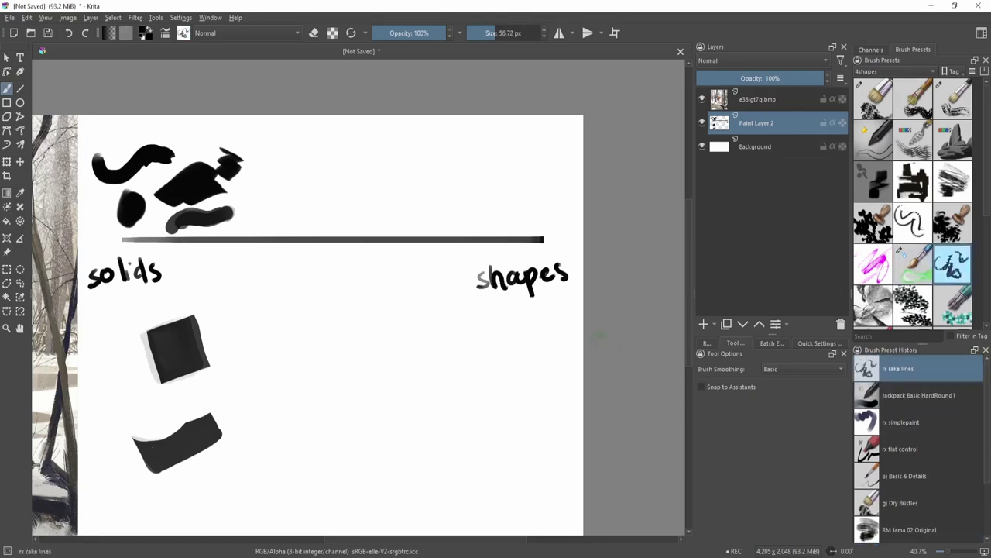
left_click_drag(571, 344, 592, 319)
left_click_drag(509, 293, 559, 294)
mouse_move(496, 124)
left_mouse_down()
mouse_move(490, 166)
mouse_move(530, 151)
mouse_move(586, 167)
left_mouse_up()
key("ctrl+z")
left_click_drag(474, 124, 559, 166)
mouse_move(565, 164)
left_mouse_down()
mouse_move(500, 238)
mouse_move(465, 248)
left_mouse_up()
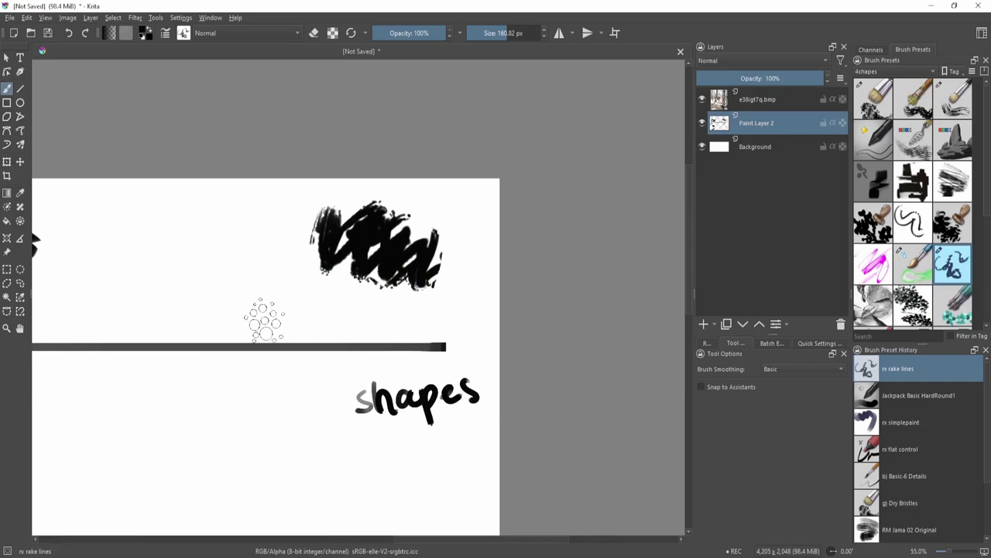
left_click_drag(409, 305, 474, 243)
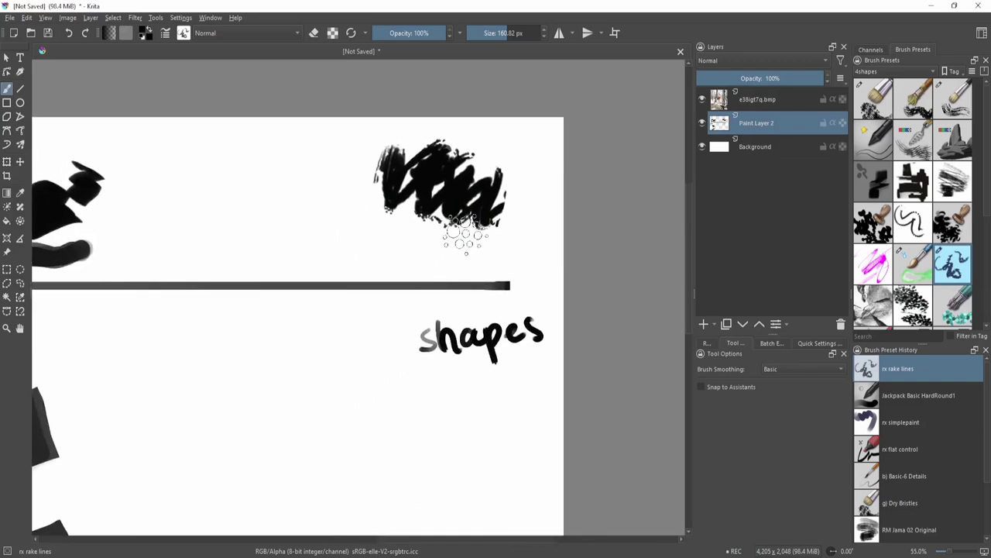
left_click_drag(451, 289, 494, 274)
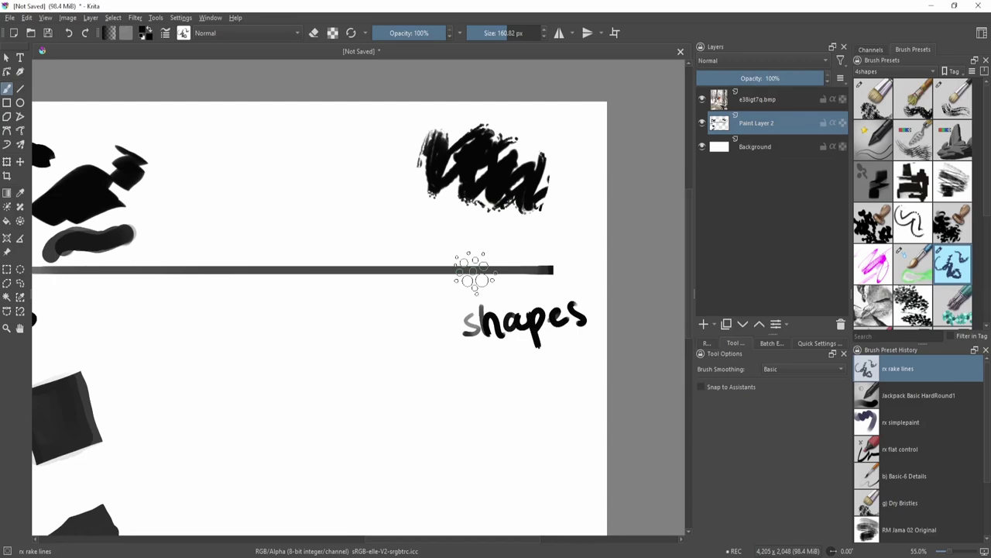
left_click_drag(310, 354, 438, 310)
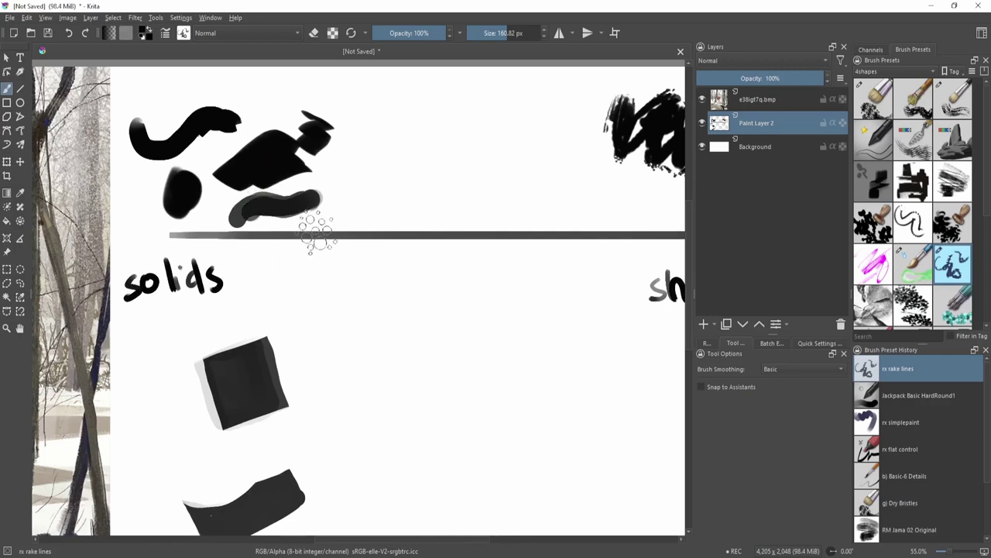
left_click_drag(497, 191, 265, 187)
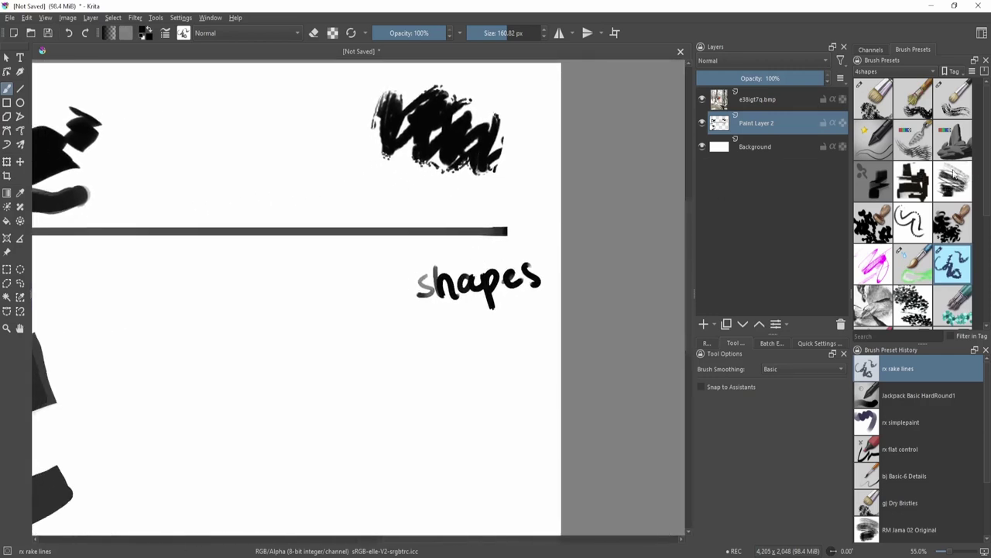
Try the RM Jama 03 Dirty Flat brush beneath the "shapes" label, inspect its streaky texture closely, and undo the strokes.
left_click(954, 175)
mouse_move(435, 348)
left_mouse_down()
mouse_move(474, 339)
mouse_move(494, 371)
left_mouse_up()
mouse_move(464, 434)
left_mouse_down()
mouse_move(420, 364)
mouse_move(495, 367)
left_mouse_up()
key("ctrl+z")
mouse_move(381, 352)
left_mouse_down()
mouse_move(372, 438)
mouse_move(410, 353)
mouse_move(408, 378)
left_mouse_up()
key("ctrl+z")
mouse_move(401, 319)
left_mouse_down()
mouse_move(402, 336)
mouse_move(442, 321)
left_mouse_up()
scroll(449, 349, "up", 5)
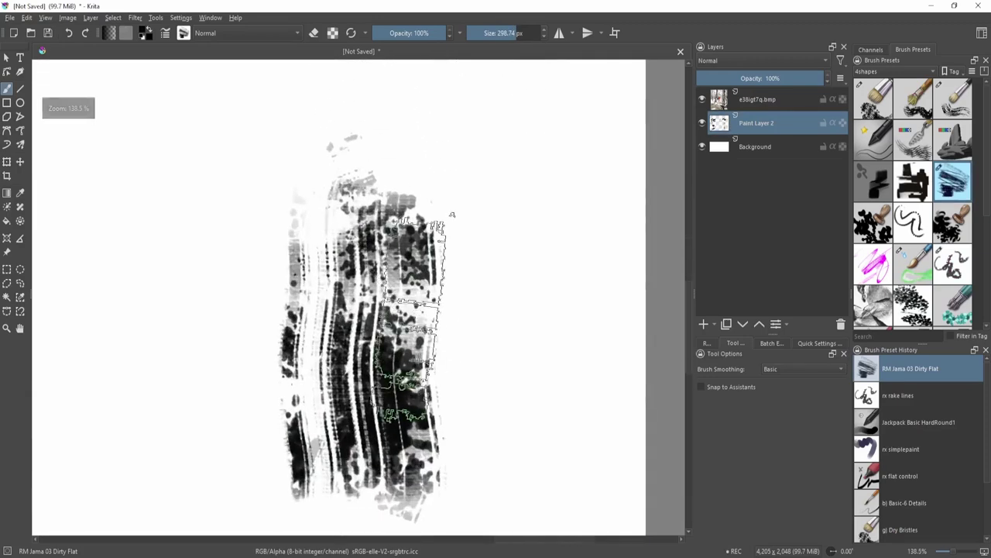
scroll(455, 332, "down", 4)
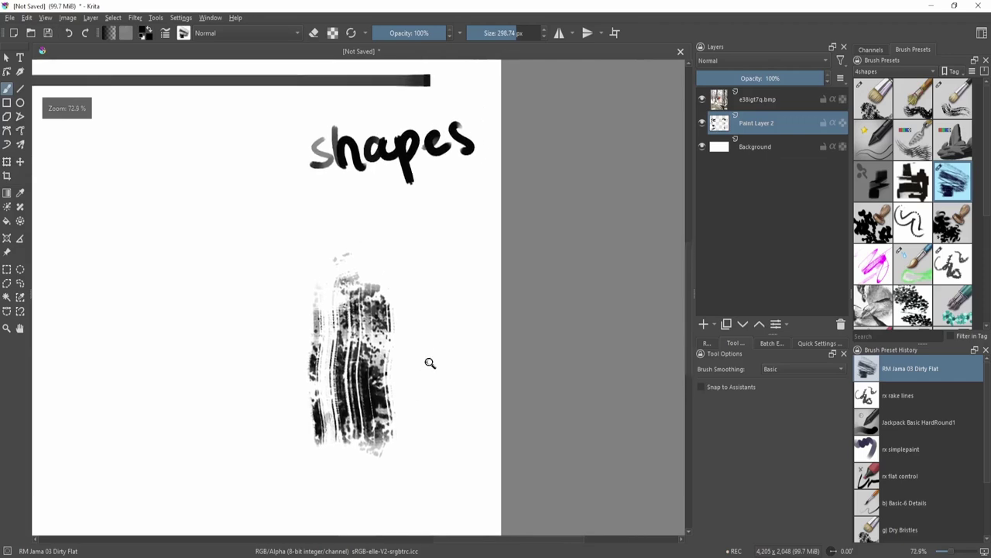
scroll(430, 363, "down", 2)
key("ctrl+z")
Paint a large rocky mass below the "shapes" label with the rx rocks brush at 288 px.
left_click(875, 305)
mouse_move(347, 404)
left_mouse_down()
mouse_move(393, 353)
mouse_move(310, 349)
mouse_move(209, 441)
mouse_move(419, 318)
mouse_move(360, 384)
mouse_move(372, 357)
left_mouse_up()
left_click_drag(373, 357, 531, 309)
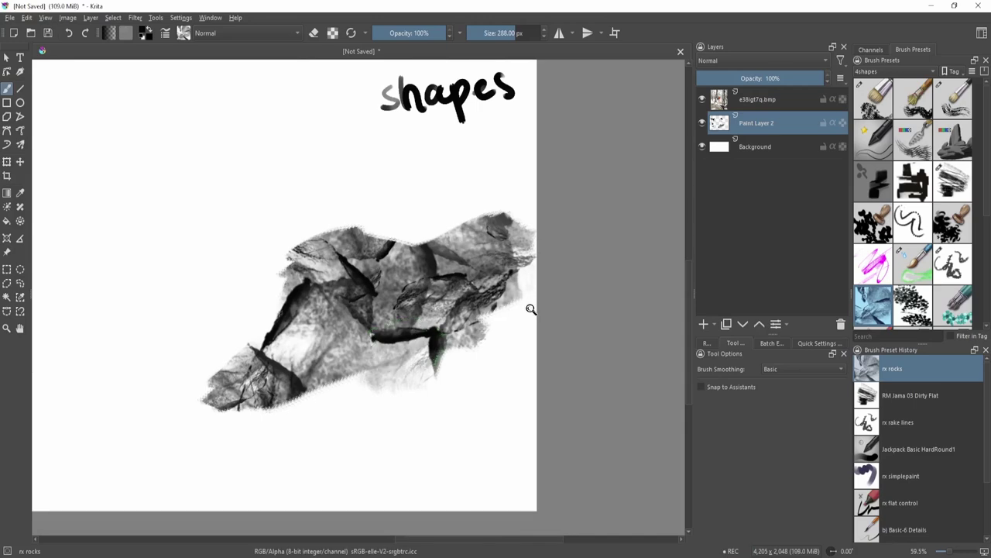
scroll(530, 309, "down", 2)
scroll(498, 364, "up", 2)
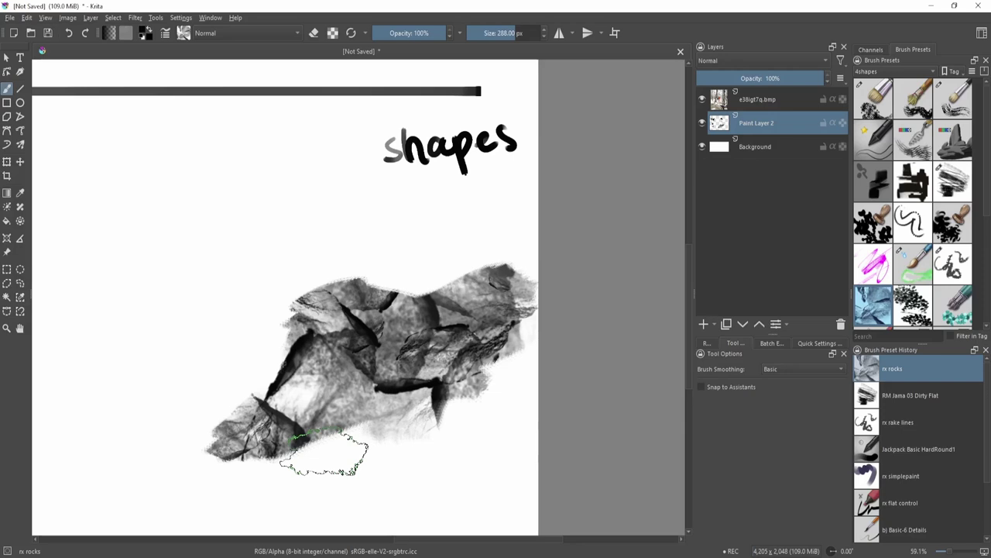
left_click_drag(425, 375, 448, 357)
left_click_drag(422, 402, 423, 377)
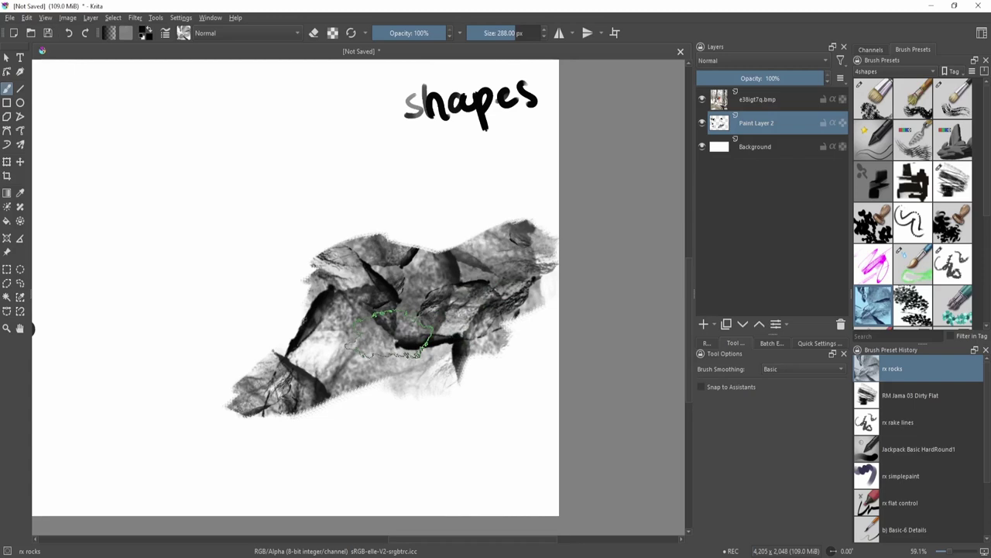
left_click_drag(391, 333, 419, 369)
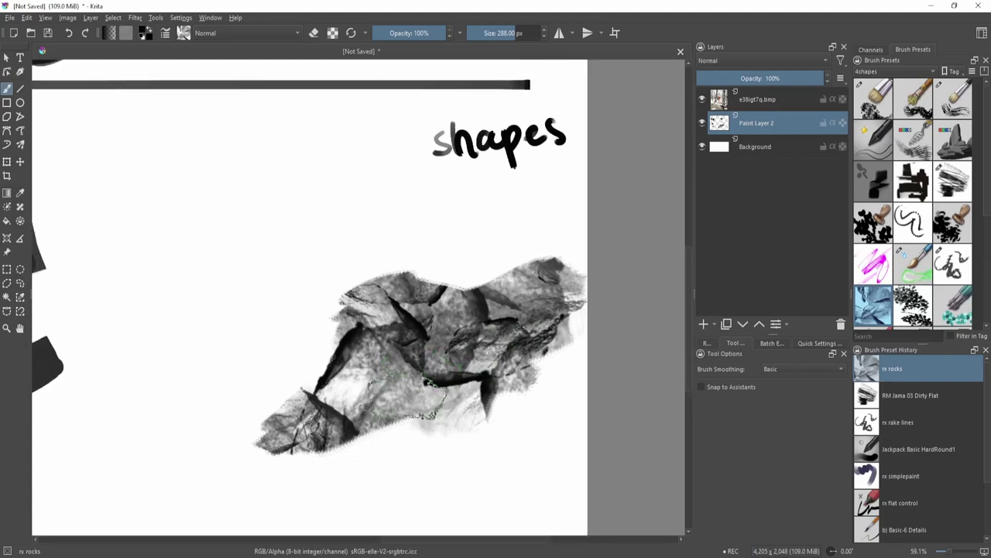
left_click_drag(410, 384, 349, 416)
Stamp small black leaf-like clusters between the "shapes" label and the rock with the rx demo brush.
left_click(883, 220)
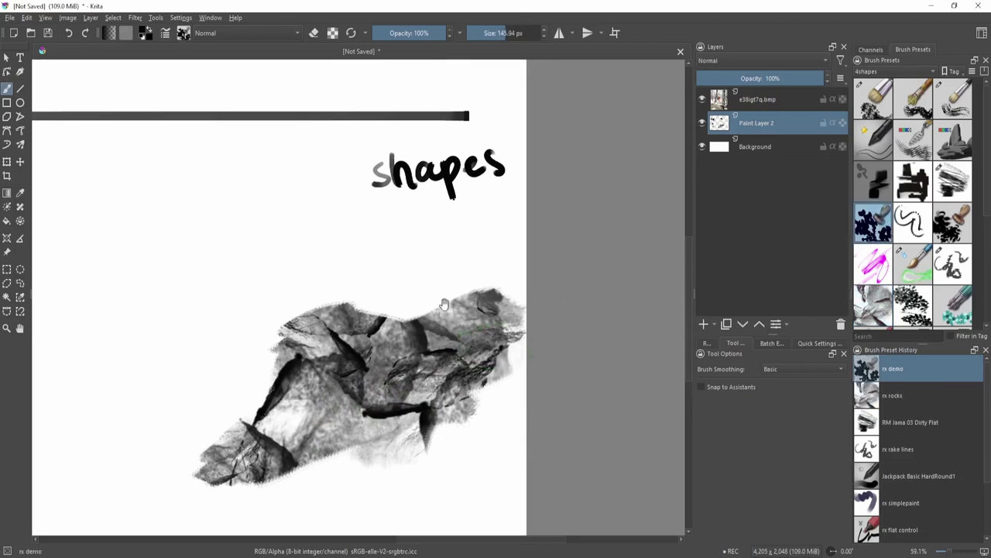
left_click_drag(445, 304, 531, 369)
left_click(398, 338)
left_click_drag(446, 331, 487, 355)
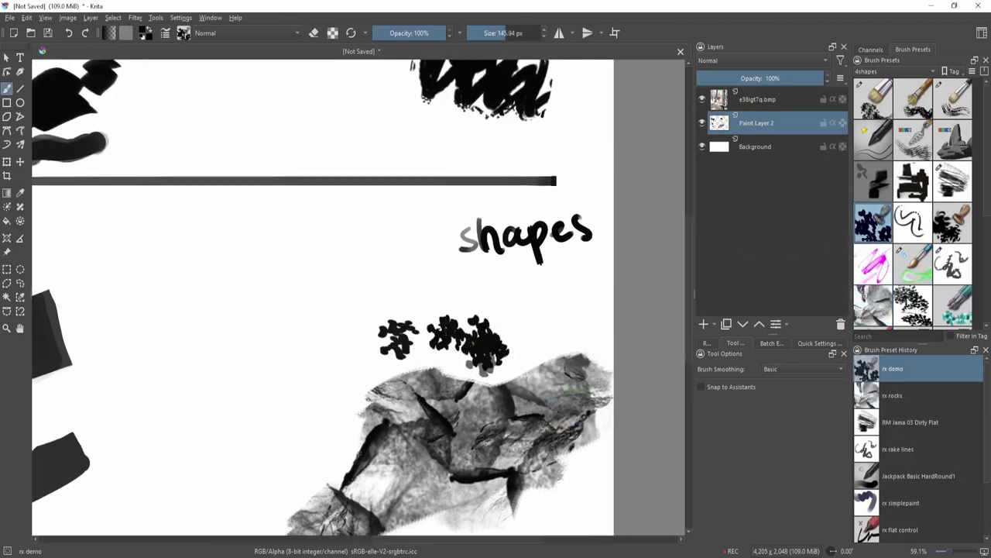
Try the Texture brushes of the 4shapes set, scattering grey particles around the leaf clusters and rock with Texture Random Particles.
left_click_drag(916, 286, 911, 231)
left_click(952, 241)
left_click_drag(319, 350, 401, 333)
key("ctrl+z")
left_click_drag(285, 364, 378, 301)
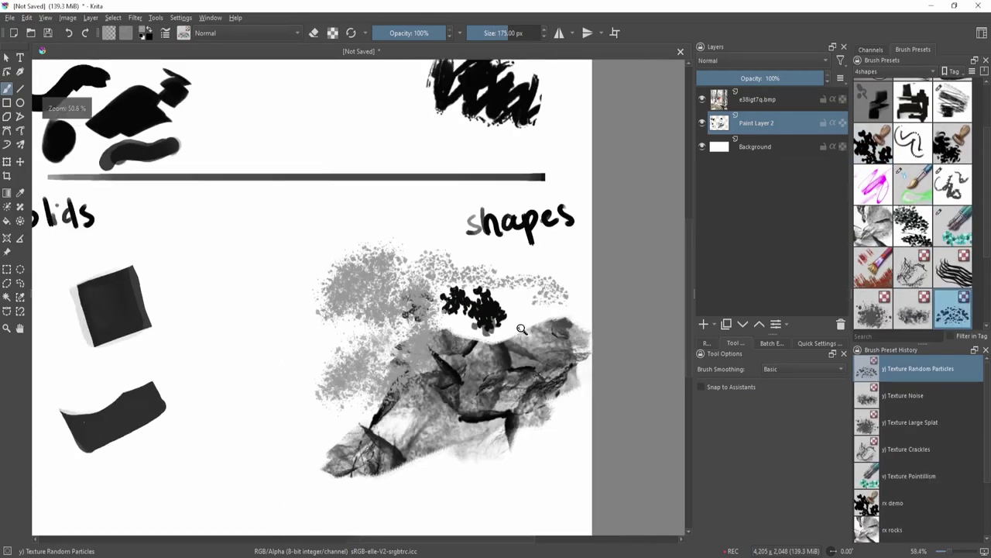
scroll(470, 401, "down", 3)
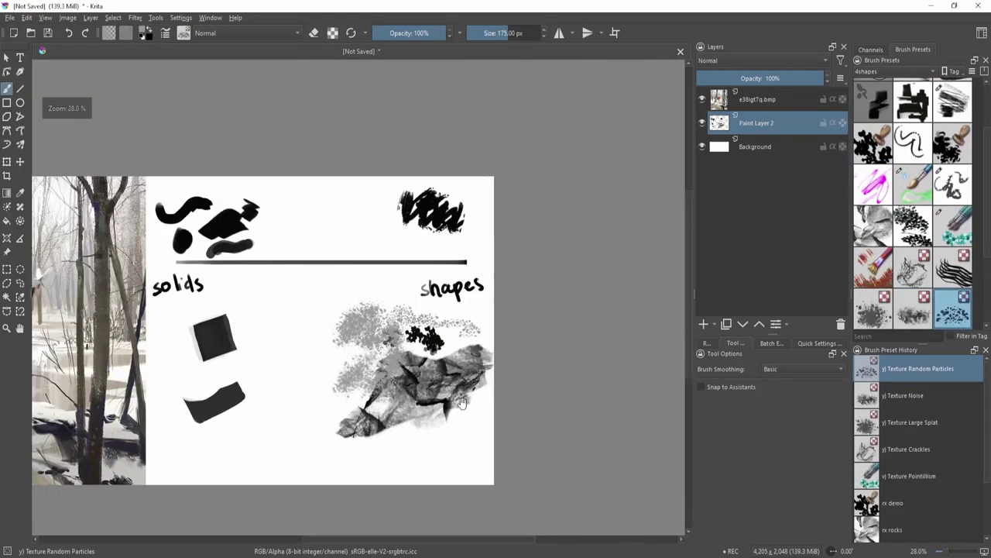
Lasso the grey particles, leaf clusters and rock below the "shapes" label and delete them.
left_click_drag(455, 384, 494, 390)
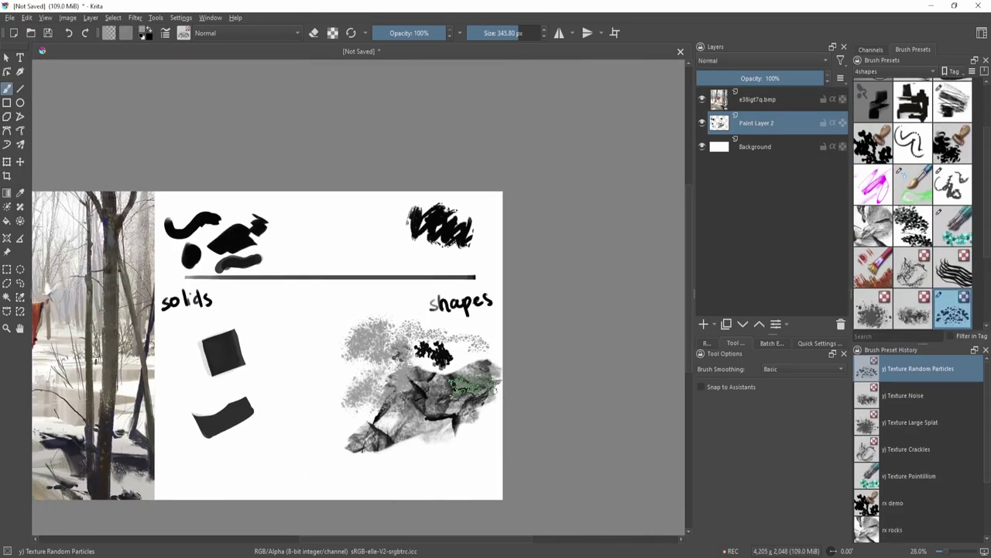
mouse_move(402, 354)
left_mouse_down()
mouse_move(482, 310)
mouse_move(469, 317)
left_mouse_up()
key("l")
mouse_move(293, 326)
left_mouse_down()
mouse_move(389, 299)
mouse_move(504, 314)
mouse_move(429, 527)
mouse_move(294, 368)
left_mouse_up()
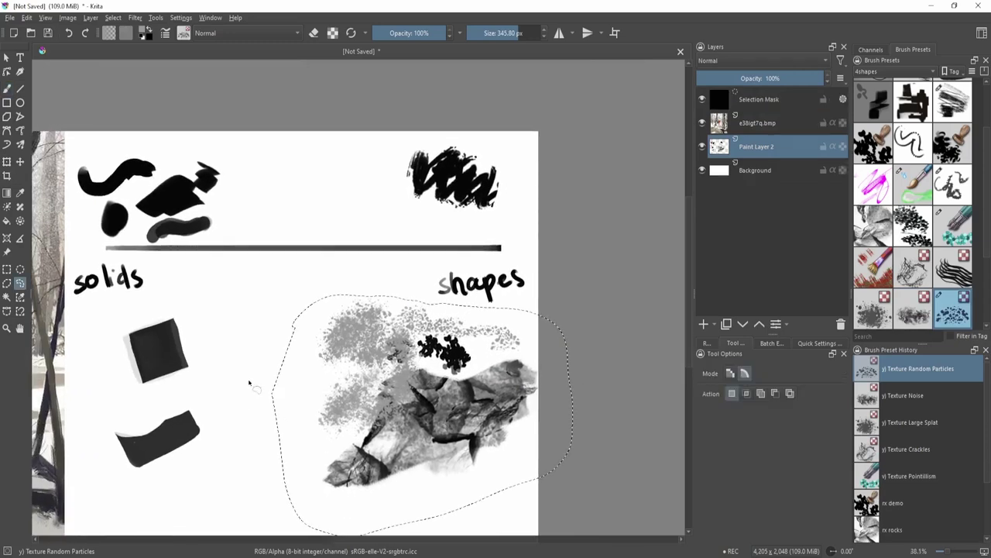
key("Delete")
key("ctrl+shift+a")
Clear the dark square and slab-shaped samples below the "solids" label using a freehand selection.
mouse_move(170, 302)
left_mouse_down()
mouse_move(248, 394)
mouse_move(194, 303)
left_mouse_up()
key("Delete")
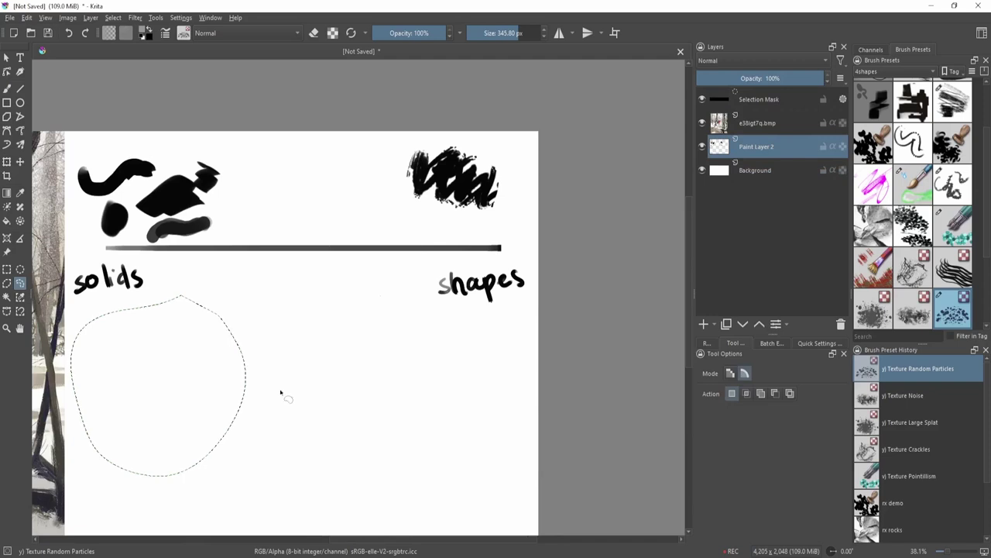
key("ctrl+shift+a")
Delete the angular and soft grey strokes above the line at the "solids" end, keeping the wavy stroke and round dab.
scroll(281, 394, "up", 2)
mouse_move(232, 189)
left_mouse_down()
mouse_move(185, 229)
mouse_move(213, 296)
mouse_move(336, 221)
mouse_move(271, 153)
left_mouse_up()
key("Delete")
key("ctrl+shift+a")
mouse_move(561, 161)
left_mouse_down()
mouse_move(661, 221)
mouse_move(398, 359)
mouse_move(413, 347)
left_mouse_up()
key("ctrl+shift+a")
Mark the middle of the horizontal line with a short black vertical tick using the Basic-6 Details brush.
key("b")
left_click_drag(354, 320, 361, 344)
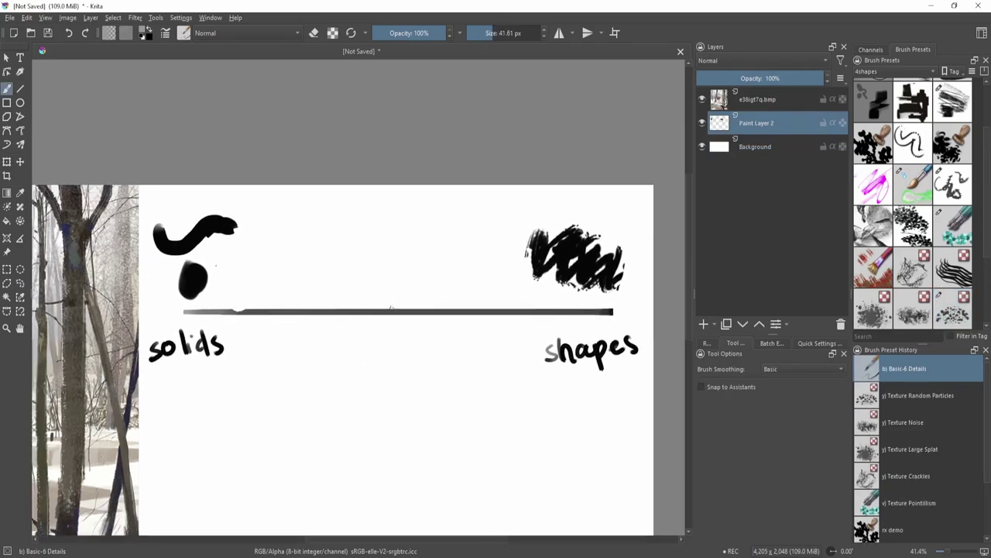
key("ctrl+z")
left_click_drag(405, 307, 405, 318)
left_click_drag(561, 199, 562, 237)
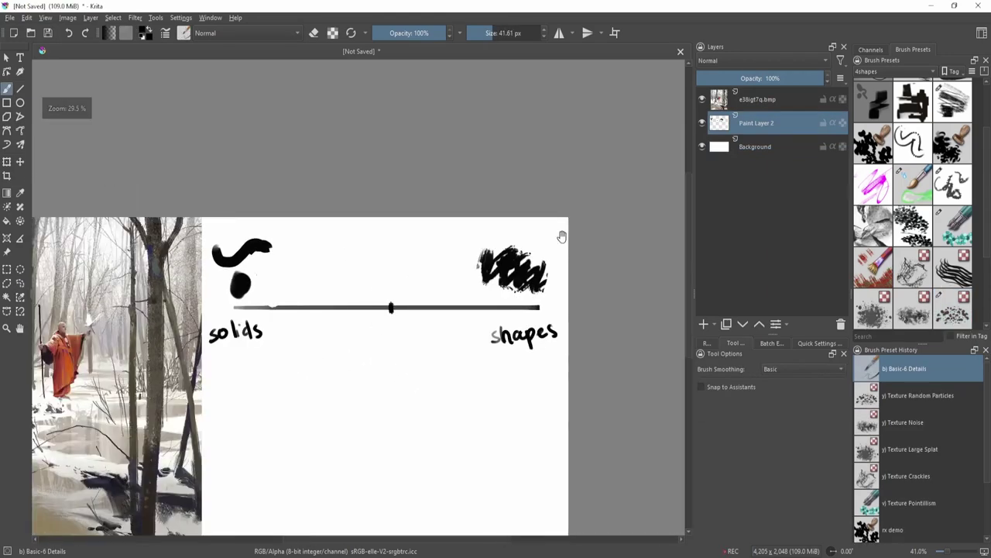
Hand-letter the label "textured" beneath the line between "solids" and the middle tick, and show the 3textures brush set.
left_click_drag(372, 350, 428, 348)
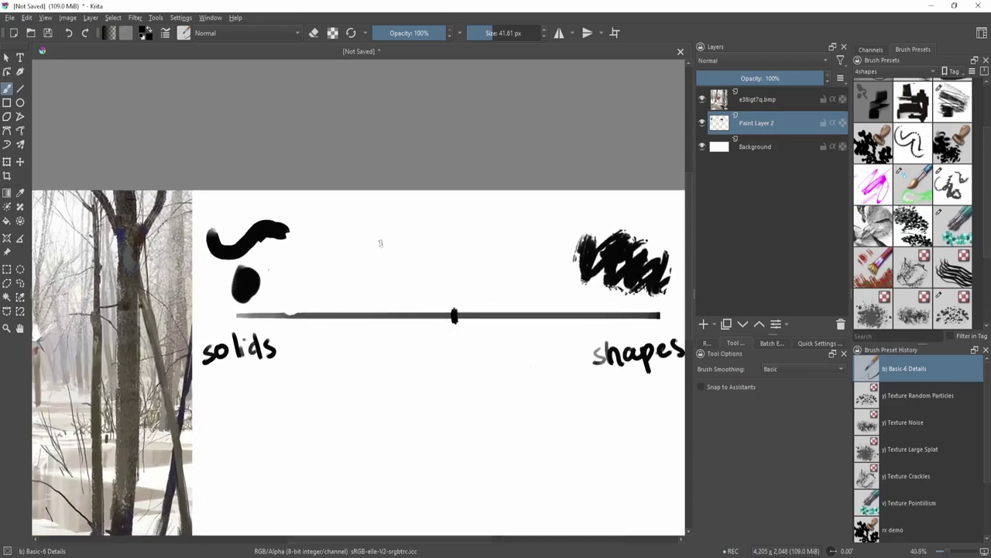
mouse_move(378, 240)
left_mouse_down()
mouse_move(249, 354)
mouse_move(366, 364)
mouse_move(430, 310)
mouse_move(410, 226)
left_mouse_up()
key("ctrl+z")
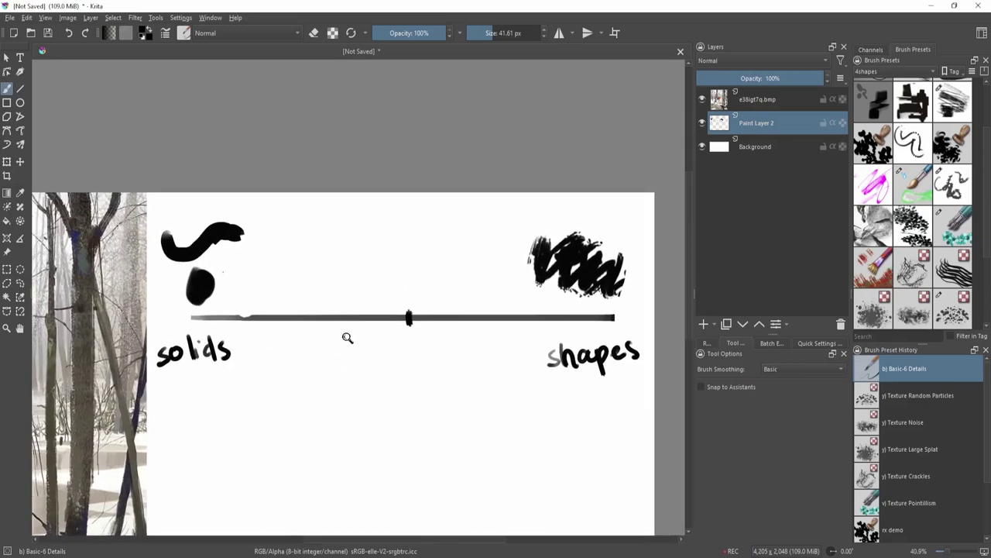
scroll(346, 337, "up", 3)
mouse_move(306, 274)
left_mouse_down()
mouse_move(307, 310)
mouse_move(320, 292)
mouse_move(324, 309)
mouse_move(366, 310)
left_mouse_up()
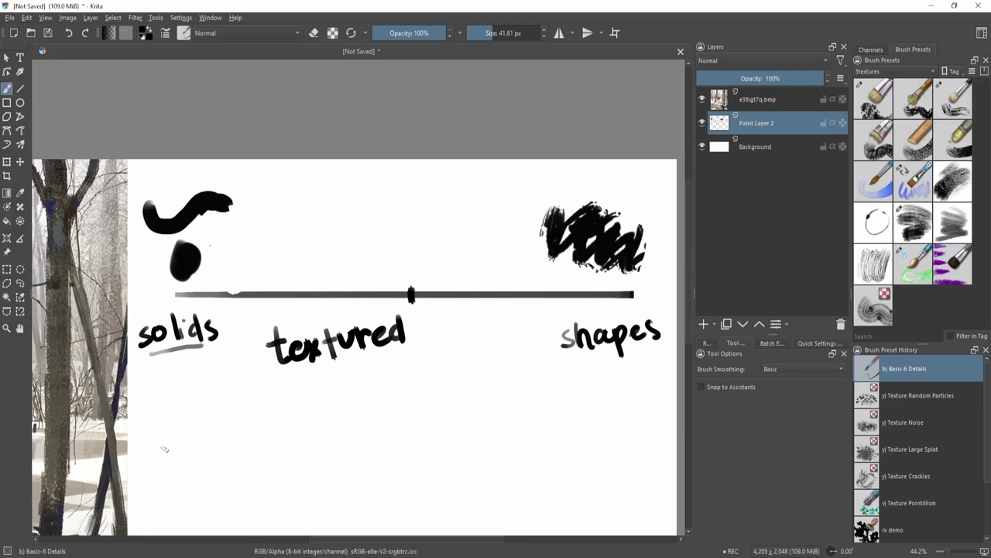
left_click_drag(280, 378, 404, 345)
left_click_drag(385, 413, 420, 392)
left_click_drag(495, 343, 472, 368)
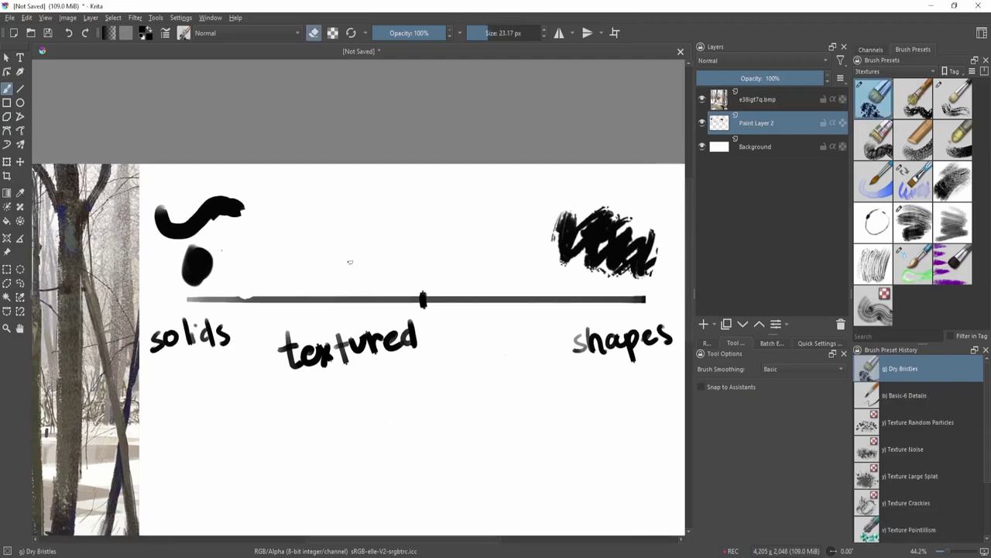
Paint a black zigzag sample above the "textured" label with the Dry Bristles brush at about 103 px, with erasing off.
key("shift+i")
key("e")
left_click_drag(330, 231, 357, 231)
mouse_move(287, 223)
left_mouse_down()
mouse_move(388, 206)
mouse_move(406, 256)
left_mouse_up()
left_click_drag(407, 255, 406, 190)
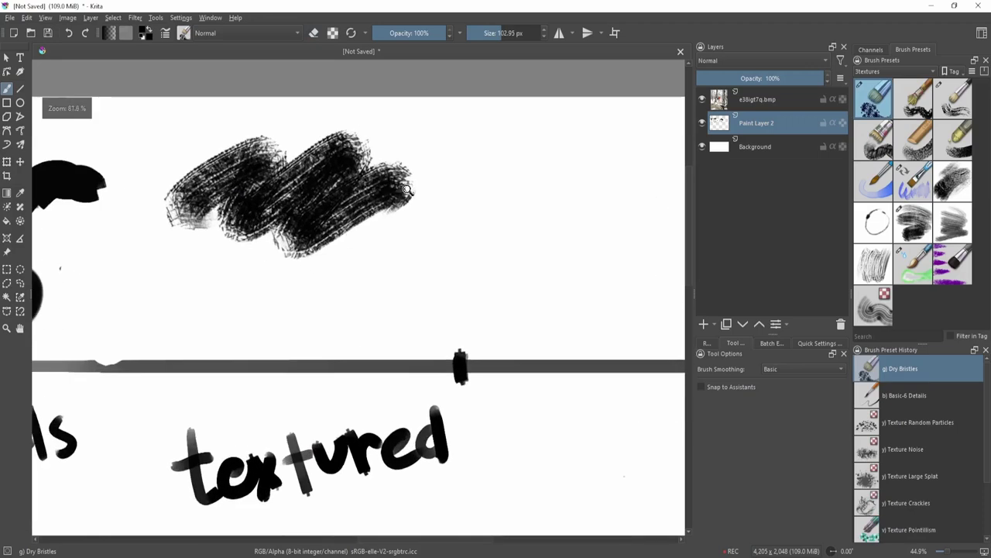
Try the Dry Bristles Eroded and Dry Brushing presets, with Dry Brushing at about 215 px, and bring up the reference painting's foreground.
left_click(914, 99)
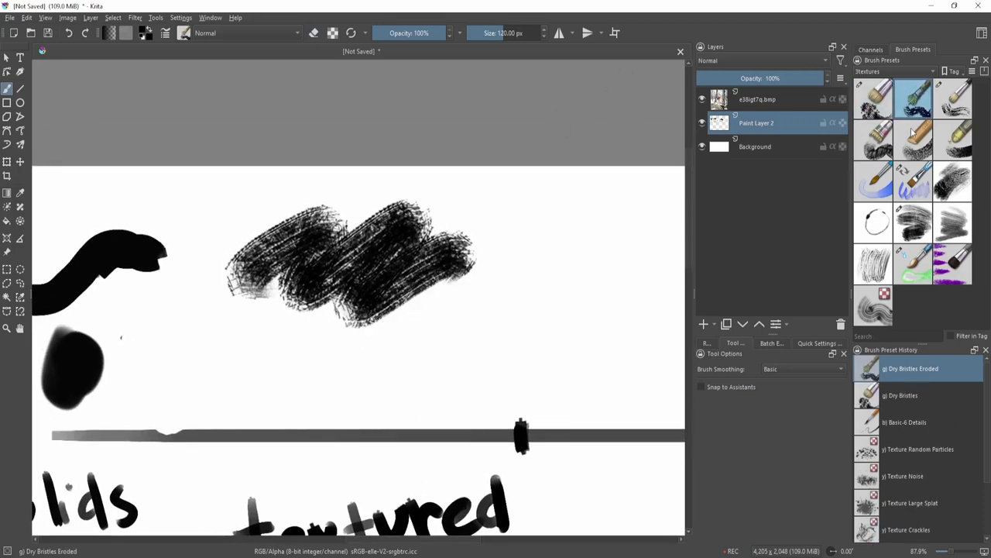
left_click(952, 99)
mouse_move(339, 308)
left_mouse_down()
mouse_move(312, 321)
mouse_move(382, 319)
left_mouse_up()
left_click_drag(383, 319, 399, 216)
mouse_move(409, 220)
left_mouse_down()
mouse_move(444, 271)
mouse_move(478, 247)
mouse_move(486, 211)
left_mouse_up()
mouse_move(480, 224)
left_mouse_down()
mouse_move(389, 359)
mouse_move(429, 356)
mouse_move(563, 237)
mouse_move(648, 191)
left_mouse_up()
left_click_drag(258, 337, 409, 324)
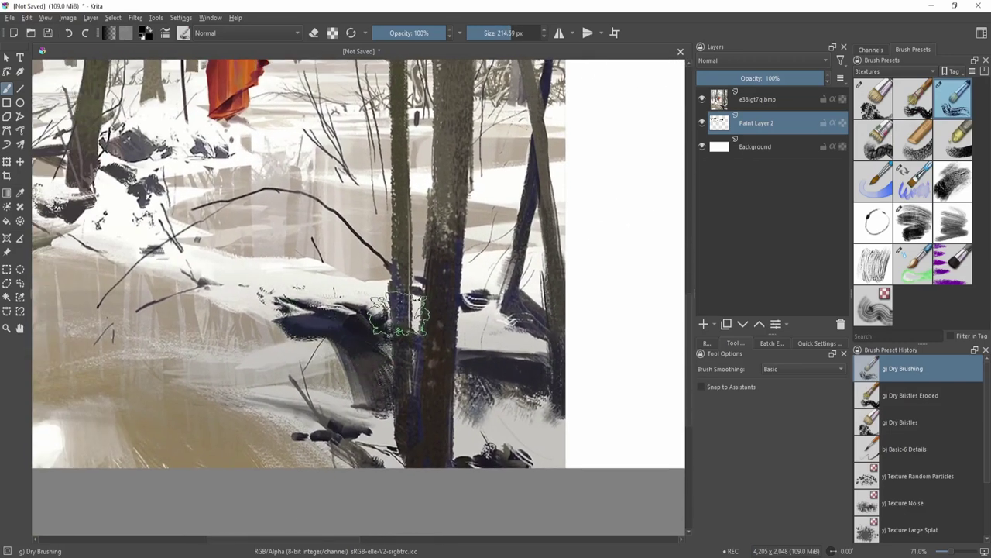
Move Paint Layer 2 above the reference image layer and paint a dark red patch over the foreground water with Dry Brushing at about 157 px.
left_click_drag(757, 123, 762, 93)
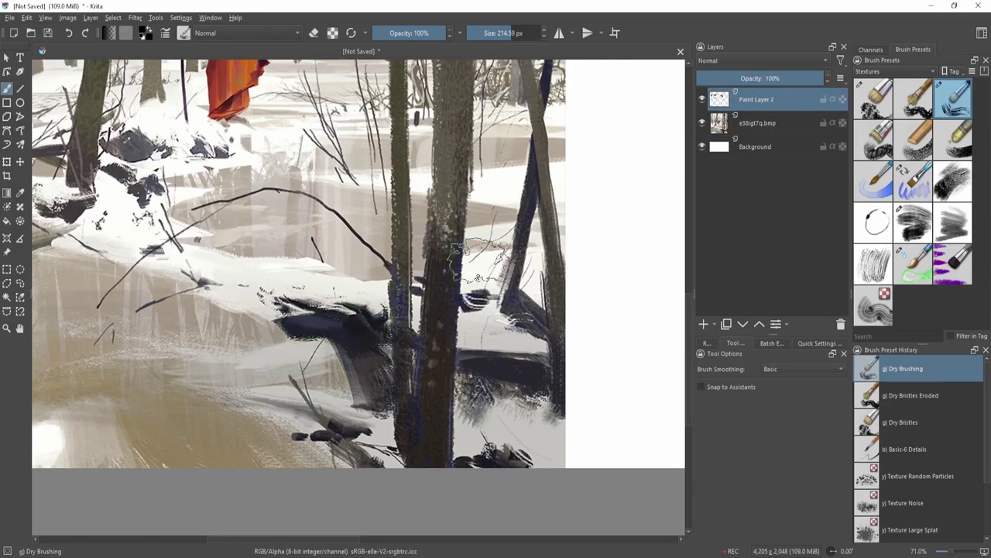
key("shift+i")
mouse_move(402, 292)
left_mouse_down()
mouse_move(359, 303)
mouse_move(450, 277)
left_mouse_up()
left_click_drag(186, 377, 282, 409)
left_click_drag(355, 355, 392, 290)
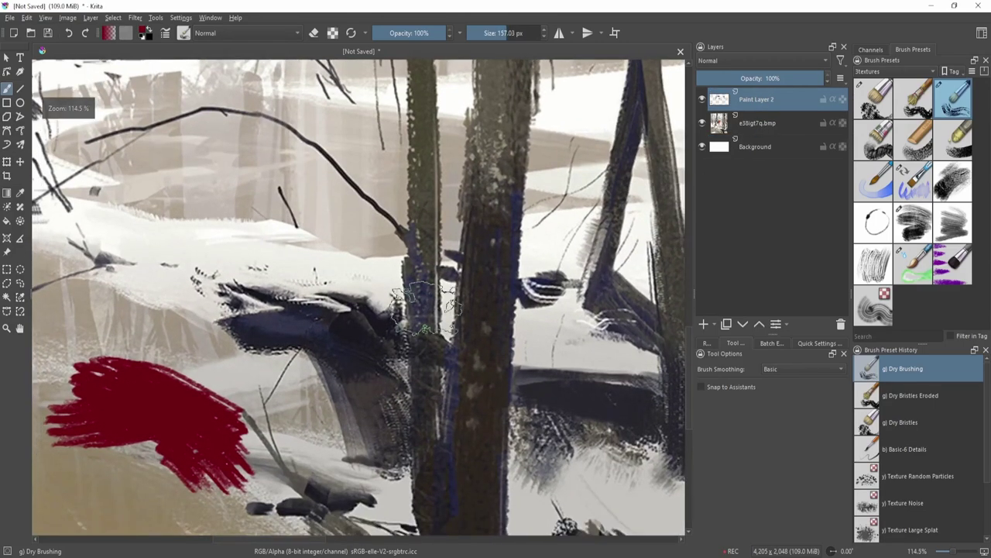
mouse_move(360, 332)
left_mouse_down()
mouse_move(446, 301)
mouse_move(421, 314)
left_mouse_up()
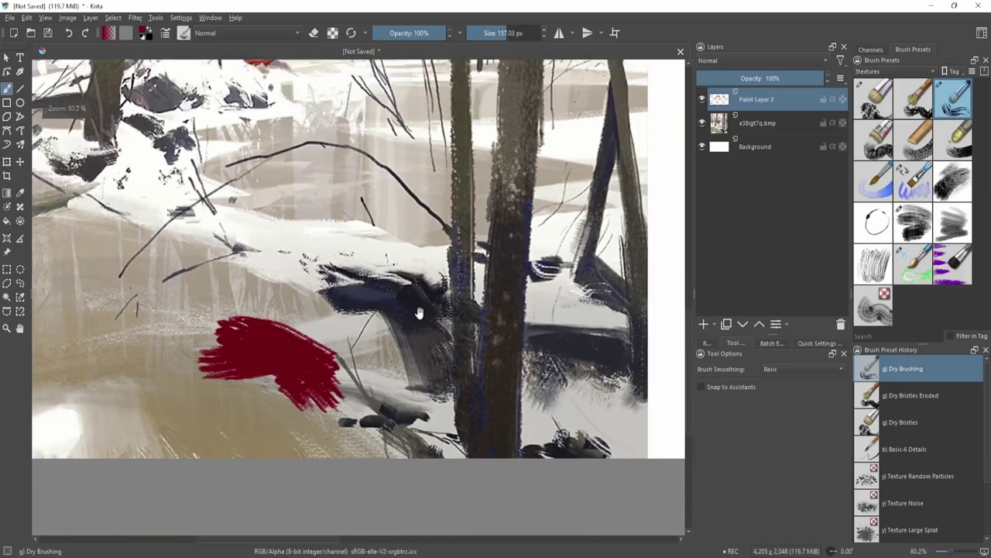
mouse_move(462, 277)
left_mouse_down()
mouse_move(444, 376)
mouse_move(483, 276)
mouse_move(423, 365)
mouse_move(489, 219)
mouse_move(403, 346)
mouse_move(491, 231)
mouse_move(476, 246)
mouse_move(491, 232)
mouse_move(474, 315)
mouse_move(423, 342)
mouse_move(520, 261)
mouse_move(414, 248)
left_mouse_up()
Switch to the Basic-6 Details brush at 17 px and undo the trial marks made over the reference painting.
key("/")
mouse_move(288, 302)
left_mouse_down()
mouse_move(426, 433)
mouse_move(357, 320)
left_mouse_up()
key("ctrl+z")
mouse_move(310, 362)
left_mouse_down()
mouse_move(335, 338)
mouse_move(316, 185)
left_mouse_up()
key("ctrl+z")
Examine the textured brushwork on the reference painting's trunks, branches, snow and rocks, undoing the trial marks.
left_click_drag(310, 256, 275, 255)
left_click_drag(135, 250, 231, 325)
mouse_move(183, 214)
left_mouse_down()
mouse_move(190, 385)
mouse_move(190, 290)
mouse_move(177, 369)
mouse_move(195, 333)
left_mouse_up()
mouse_move(471, 232)
left_mouse_down()
mouse_move(420, 280)
mouse_move(400, 345)
left_mouse_up()
left_click_drag(475, 293, 451, 263)
mouse_move(491, 247)
left_mouse_down()
mouse_move(503, 270)
mouse_move(384, 271)
left_mouse_up()
key("ctrl+z")
left_click_drag(419, 298, 436, 322)
left_click_drag(472, 342, 447, 261)
left_click_drag(510, 384, 443, 261)
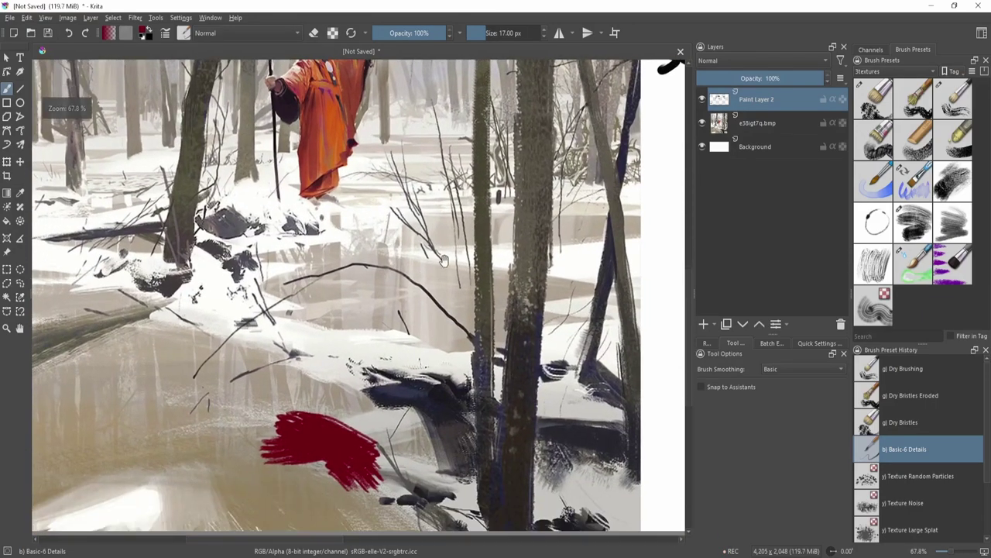
mouse_move(284, 284)
left_mouse_down()
mouse_move(312, 281)
mouse_move(471, 333)
mouse_move(450, 253)
mouse_move(428, 271)
mouse_move(424, 310)
left_mouse_up()
key("ctrl+z")
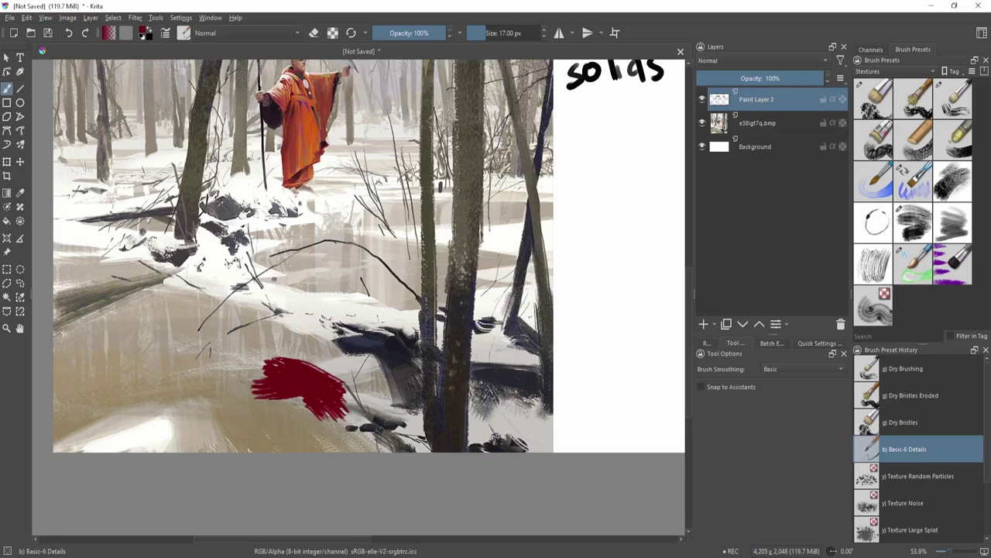
Outline in dark red the dry-brushed patch beside the thick trunk's base and the trunk's rough edge above the snowbank.
mouse_move(530, 317)
left_mouse_down()
mouse_move(457, 273)
mouse_move(465, 248)
left_mouse_up()
mouse_move(241, 282)
left_mouse_down()
mouse_move(219, 359)
mouse_move(234, 405)
mouse_move(413, 407)
mouse_move(432, 354)
mouse_move(361, 297)
mouse_move(246, 287)
left_mouse_up()
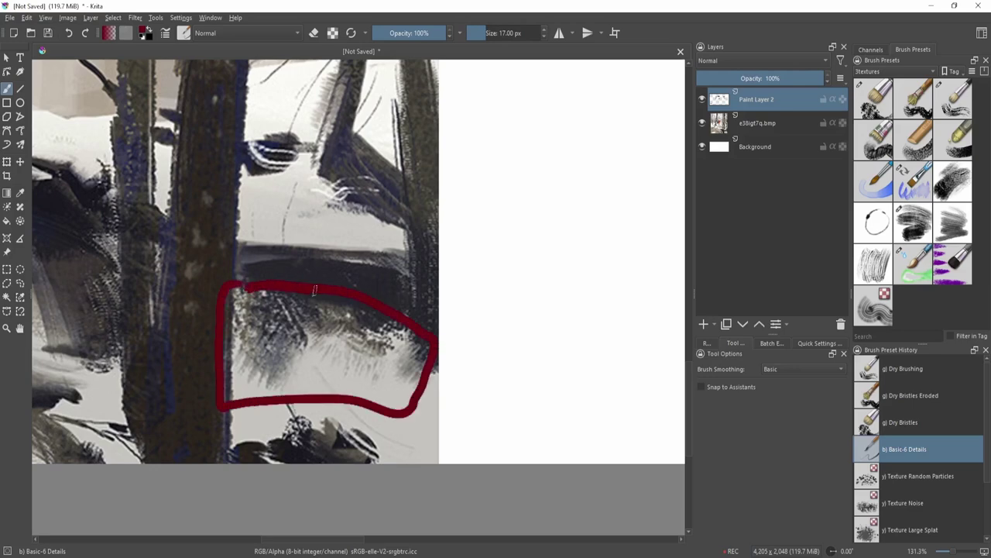
left_click_drag(382, 330, 370, 341, "ctrl")
left_click_drag(365, 325, 378, 478)
mouse_move(338, 312)
left_mouse_down()
mouse_move(346, 380)
mouse_move(342, 349)
left_mouse_up()
mouse_move(206, 190)
left_mouse_down()
mouse_move(250, 226)
mouse_move(254, 362)
mouse_move(226, 486)
mouse_move(206, 478)
mouse_move(195, 333)
mouse_move(207, 206)
left_mouse_up()
left_click_drag(272, 284, 352, 315)
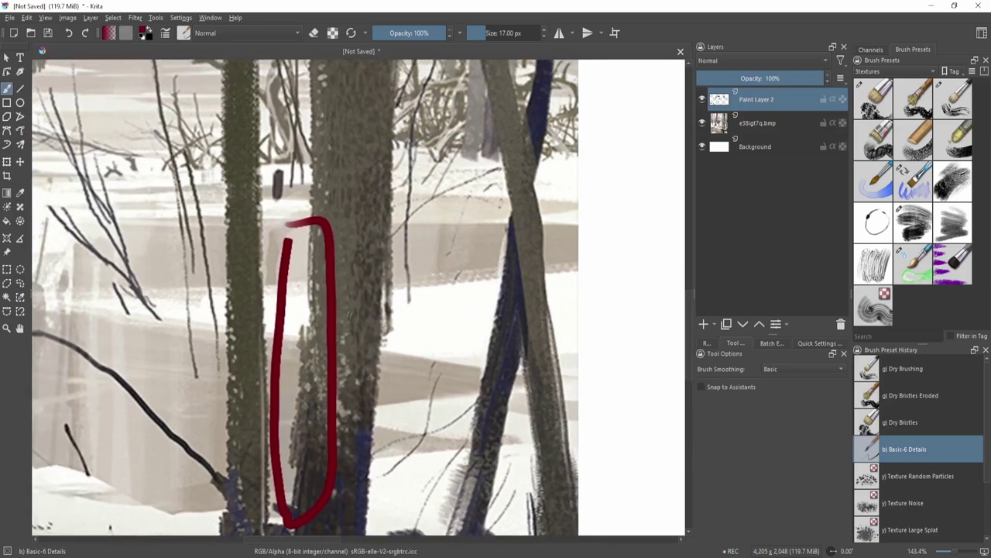
Try tall dark red strokes over the reference painting with the Dry Bristles and Dry Bristles Eroded brushes, and undo both.
left_click_drag(485, 280, 534, 326)
left_click_drag(556, 316, 465, 341)
left_click_drag(480, 312, 488, 338, "ctrl")
left_click(886, 104)
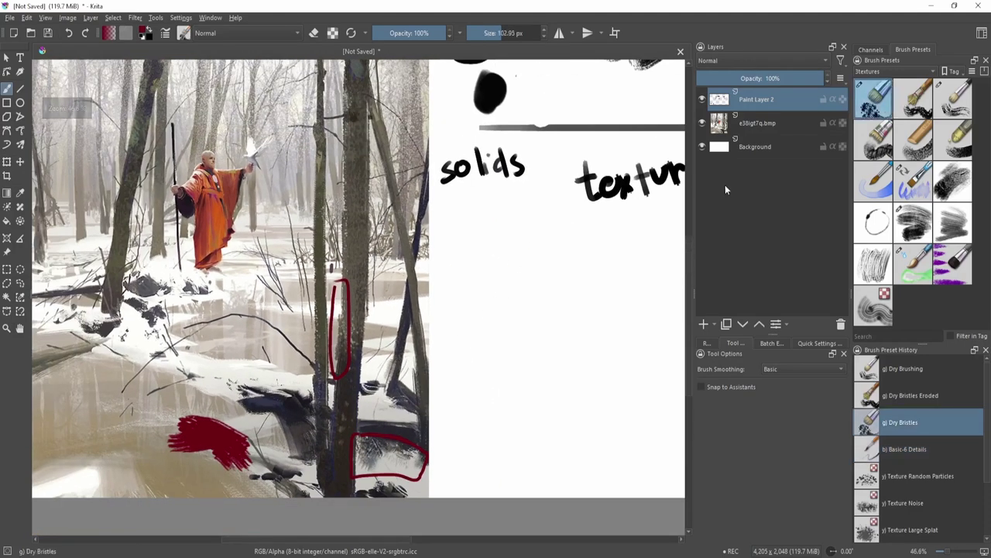
left_click_drag(264, 379, 261, 206)
left_click(916, 103)
left_click_drag(214, 362, 211, 230)
left_click(953, 101)
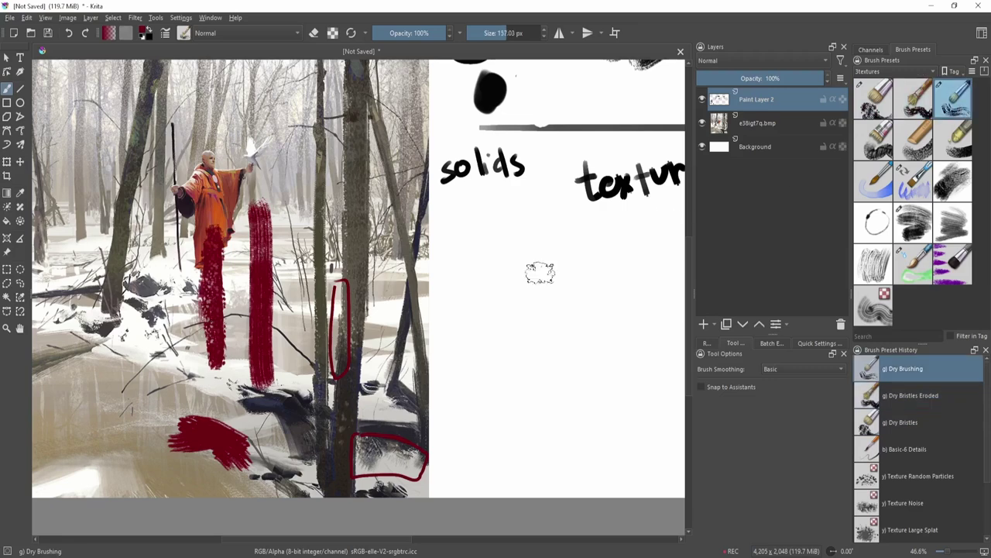
key("ctrl+z")
key("ctrl+z")
Paint a long solid dark red column over the thick tree trunk with the Basic-6 Details brush at about 127 px.
left_click_drag(396, 333, 414, 298)
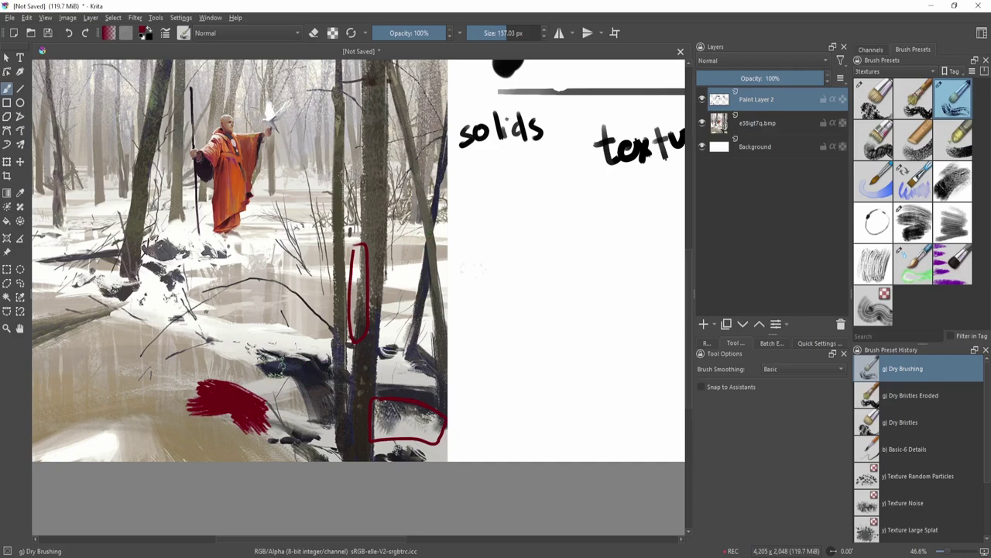
key("slash")
left_click_drag(363, 293, 417, 293)
mouse_move(384, 185)
left_mouse_down()
mouse_move(367, 329)
mouse_move(358, 276)
mouse_move(379, 261)
left_mouse_up()
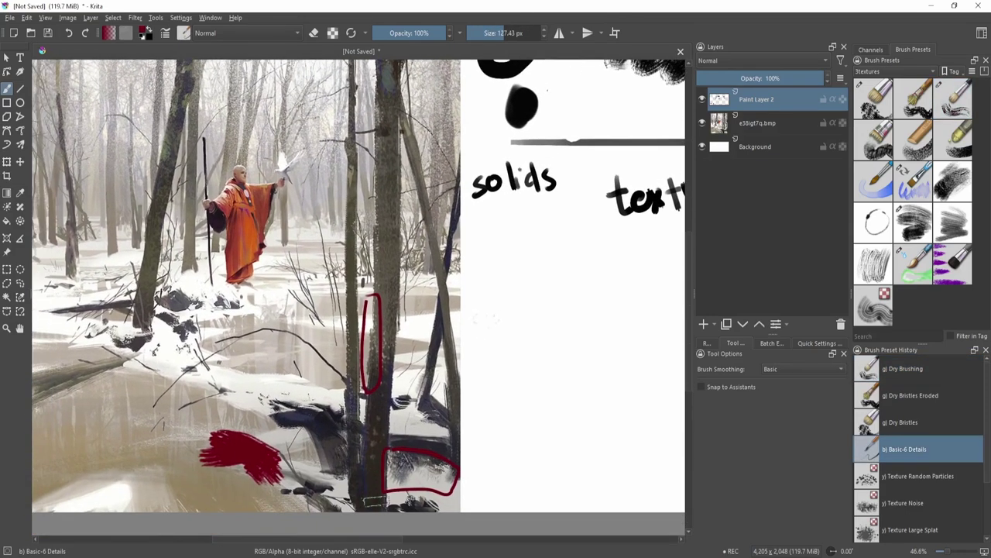
mouse_move(373, 498)
left_mouse_down()
mouse_move(387, 202)
mouse_move(374, 489)
left_mouse_up()
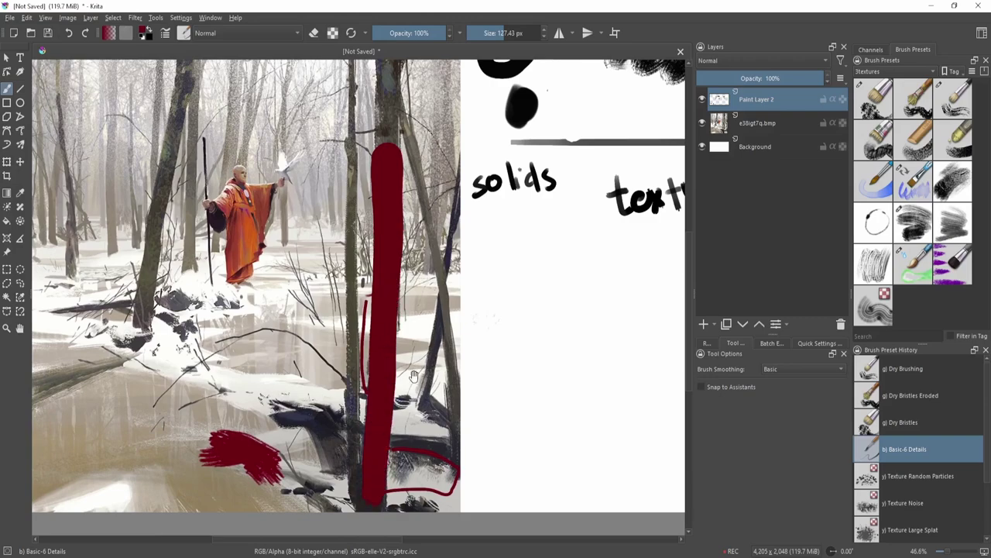
Try roughening the edge of the red trunk with the Dry Textured Creases brush at 110 px, and undo the stroke.
scroll(415, 375, "down", 1)
key("e")
left_click(881, 139)
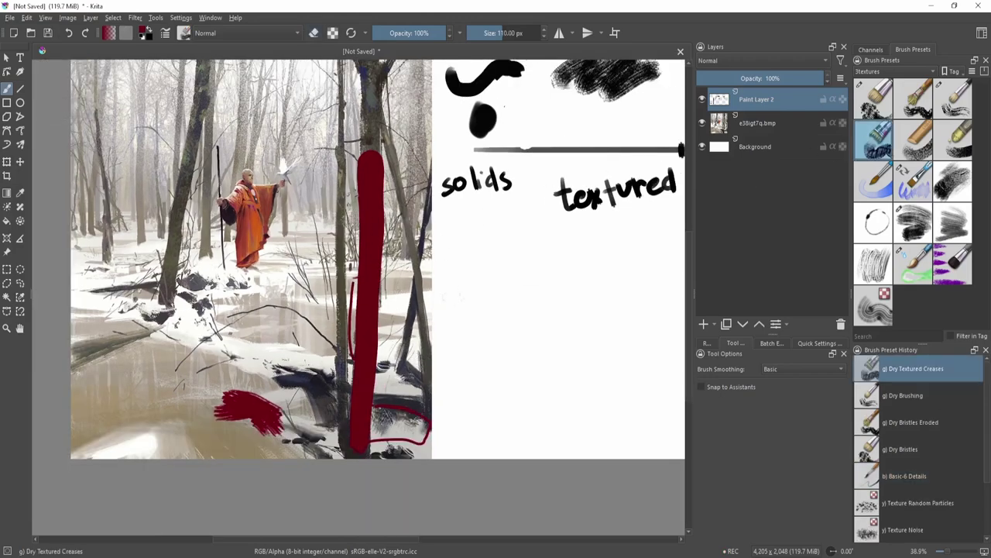
mouse_move(352, 154)
left_mouse_down()
mouse_move(348, 287)
mouse_move(353, 203)
left_mouse_up()
key("ctrl+z")
Erase along the edges of the red trunk with the Chalk Grainy brush at 90 px to give it a rough bark texture.
left_click(914, 140)
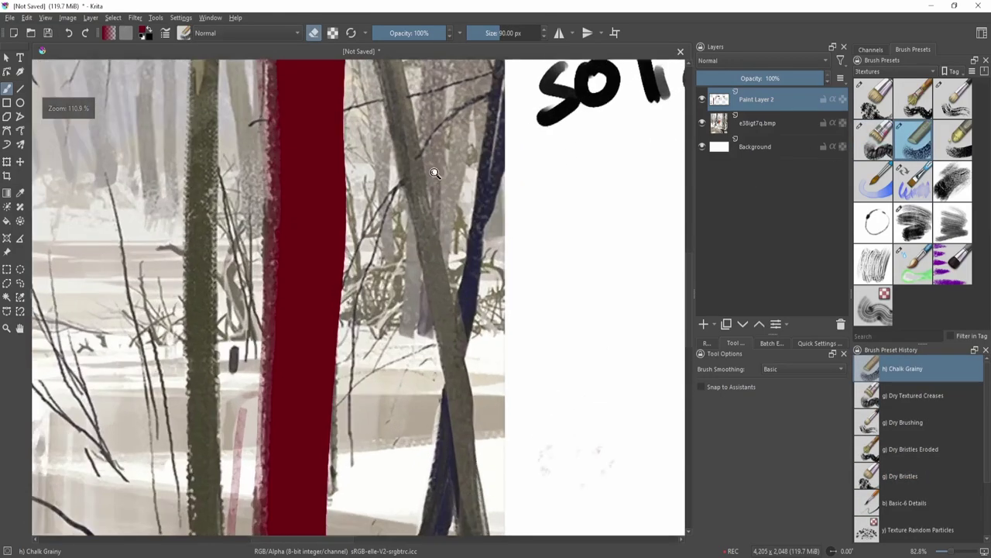
left_click_drag(343, 83, 387, 211)
scroll(388, 211, "down", 2)
mouse_move(395, 295)
left_mouse_down()
mouse_move(385, 125)
mouse_move(407, 288)
mouse_move(419, 171)
left_mouse_up()
left_click_drag(401, 205, 413, 341)
left_click_drag(416, 189, 403, 453)
scroll(403, 453, "down", 3)
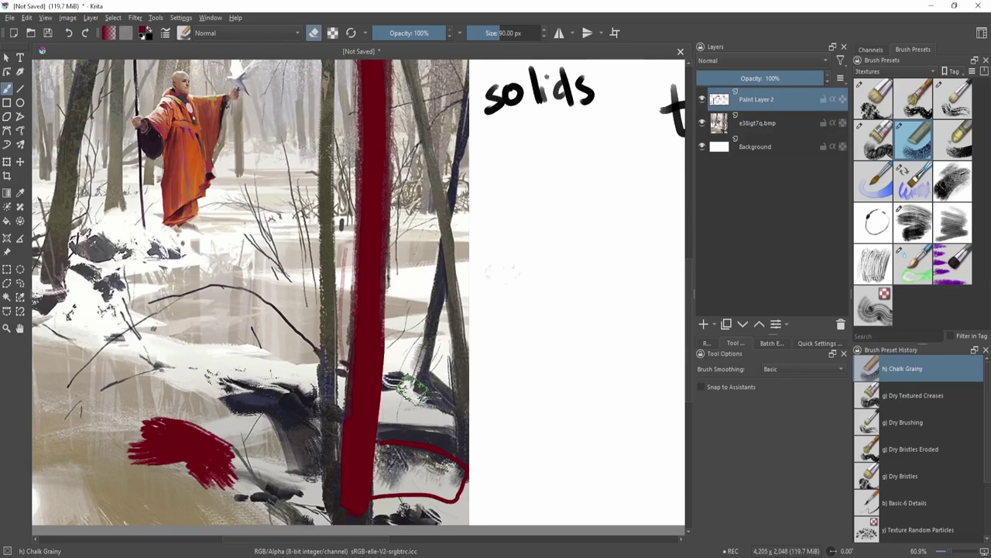
scroll(402, 388, "down", 2)
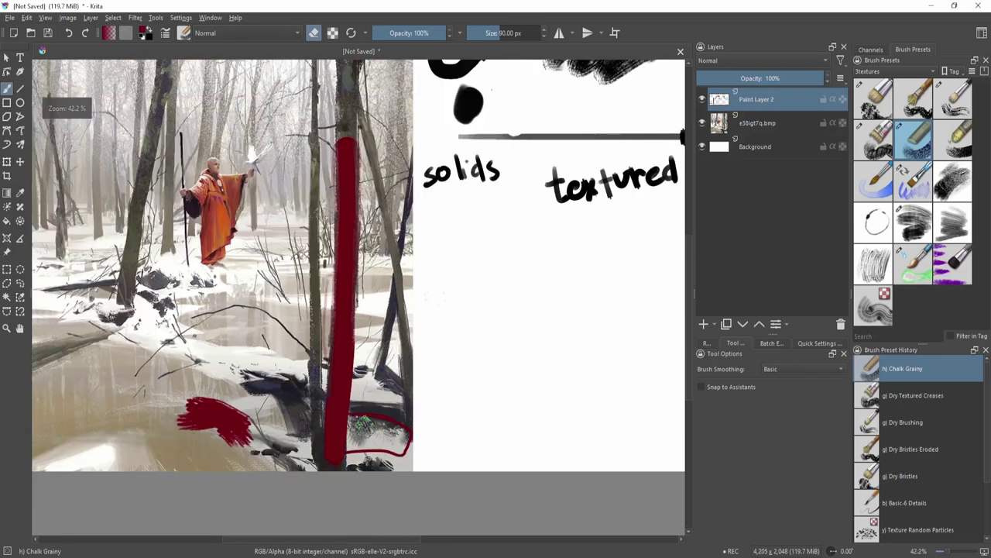
Try the RM Jama 02 Original brush near the textured samples, and undo the stroke.
left_click_drag(458, 298, 367, 346)
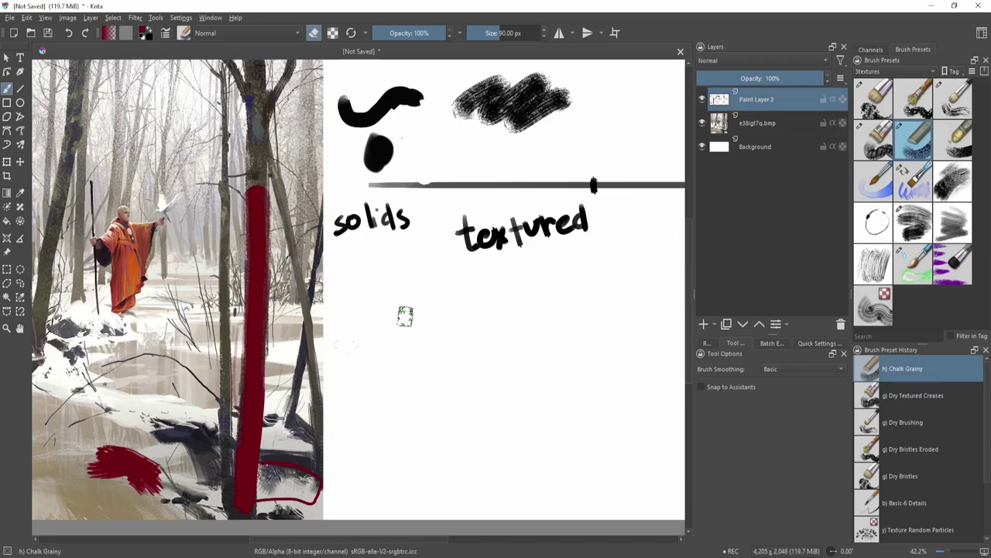
scroll(500, 305, "down", 2)
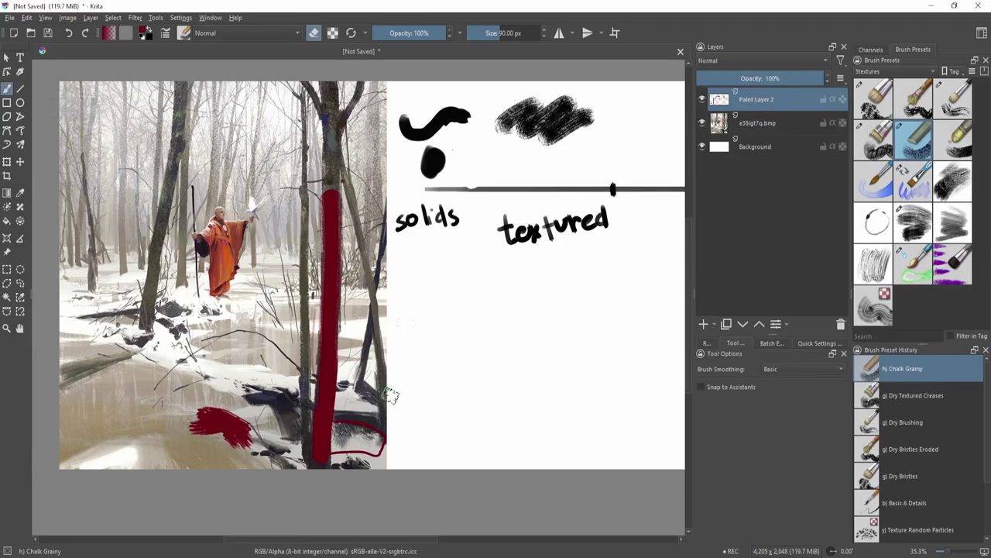
left_click_drag(491, 325, 328, 361)
mouse_move(467, 314)
left_mouse_down()
mouse_move(421, 380)
mouse_move(420, 360)
left_mouse_up()
left_click(913, 223)
left_click_drag(349, 265, 410, 257)
key("ctrl+z")
Replace the dark red test scribble with a black RM Jama 02 Pencil Grunged sample at about 64 px under the Dry Bristles zigzag.
left_click(952, 223)
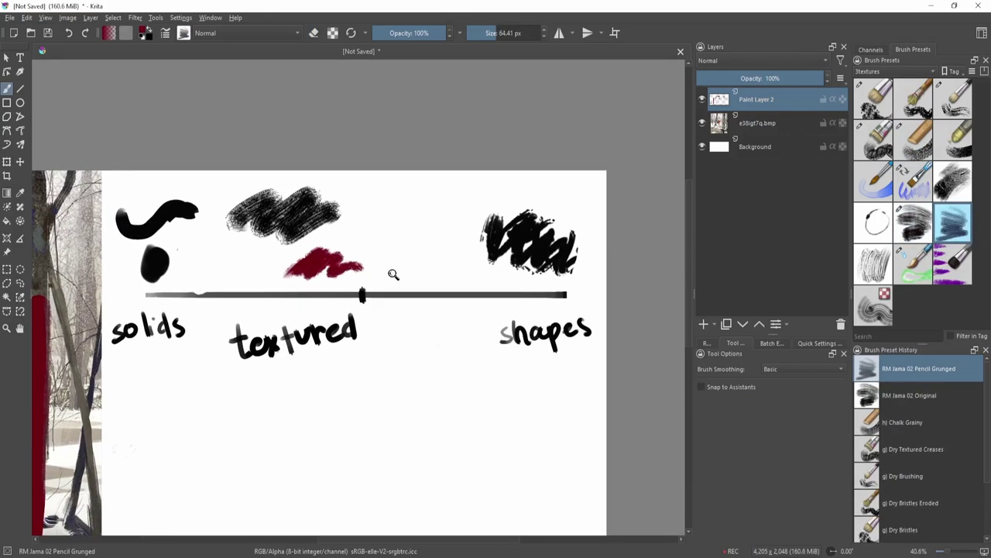
scroll(433, 279, "up", 2)
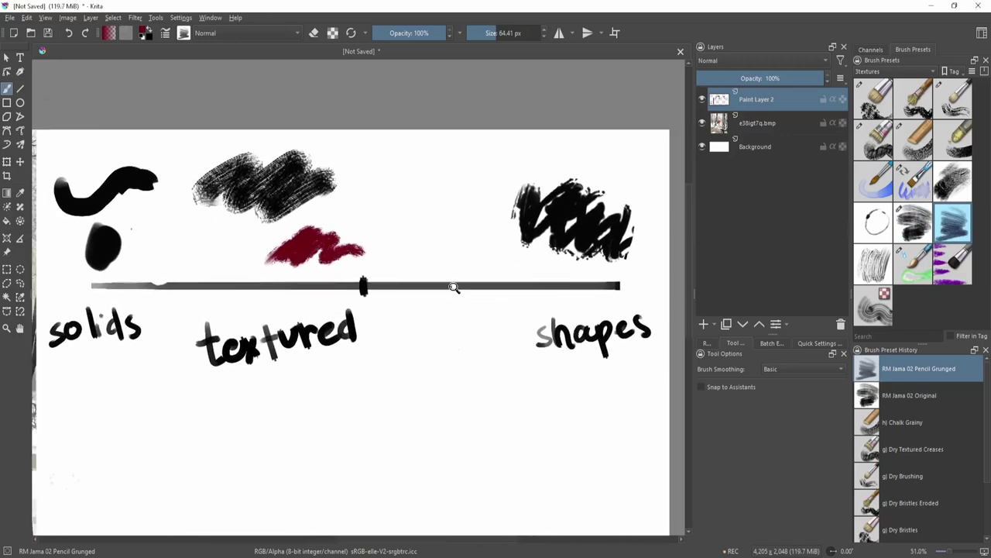
key("ctrl+z")
key("shift+i")
mouse_move(292, 260)
left_mouse_down()
mouse_move(317, 260)
mouse_move(302, 254)
mouse_move(426, 180)
mouse_move(557, 317)
mouse_move(364, 224)
left_mouse_up()
key("ctrl+z")
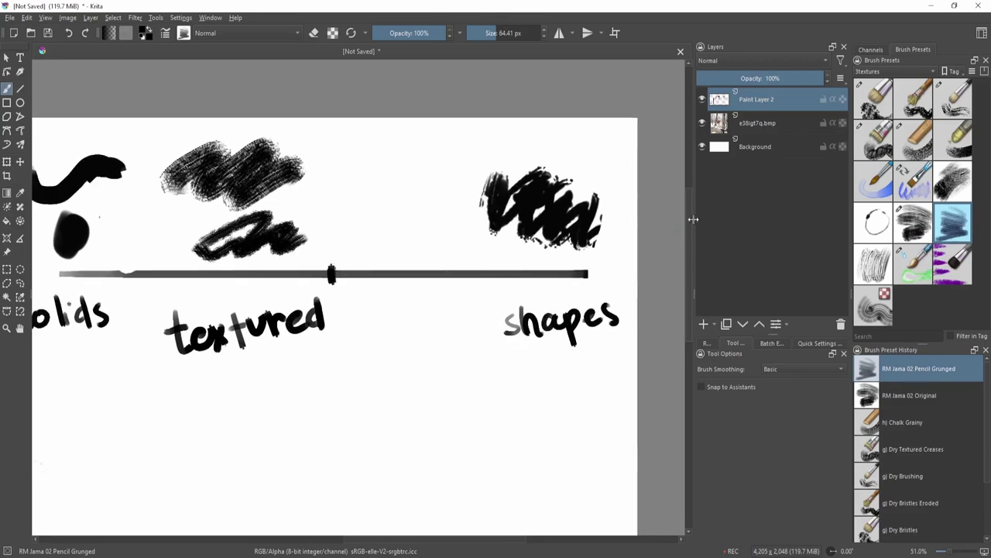
Lasso the "textured" label and shrink it into place just beneath the line, under the textured samples.
key("ctrl+alt+1")
left_click_drag(420, 363, 447, 362)
scroll(447, 362, "down", 1)
key("l")
mouse_move(377, 295)
left_mouse_down()
mouse_move(290, 290)
mouse_move(322, 368)
left_mouse_up()
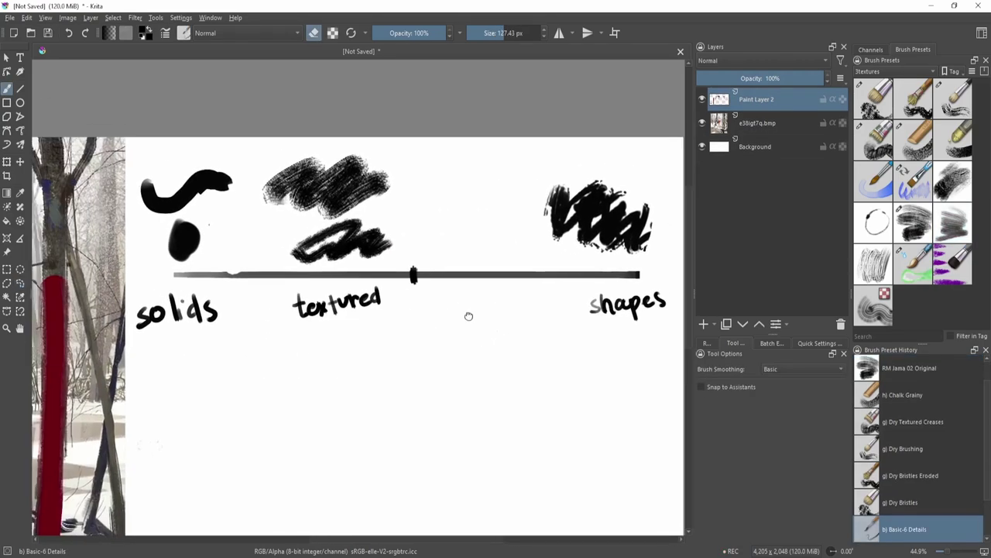
Write a black "wash" label beneath the line, between "textured" and "shapes", with the Basic-6 Details brush at about 38 px.
left_click_drag(467, 316, 450, 272)
key("e")
key("shift+i")
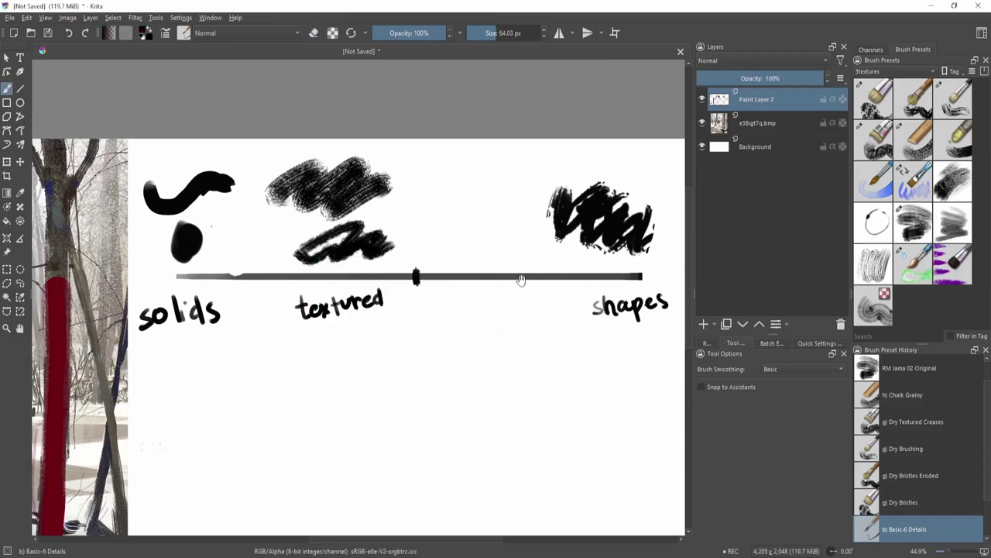
left_click_drag(522, 281, 488, 315)
left_click_drag(488, 315, 483, 334)
mouse_move(416, 351)
left_mouse_down()
mouse_move(424, 381)
mouse_move(448, 349)
left_mouse_up()
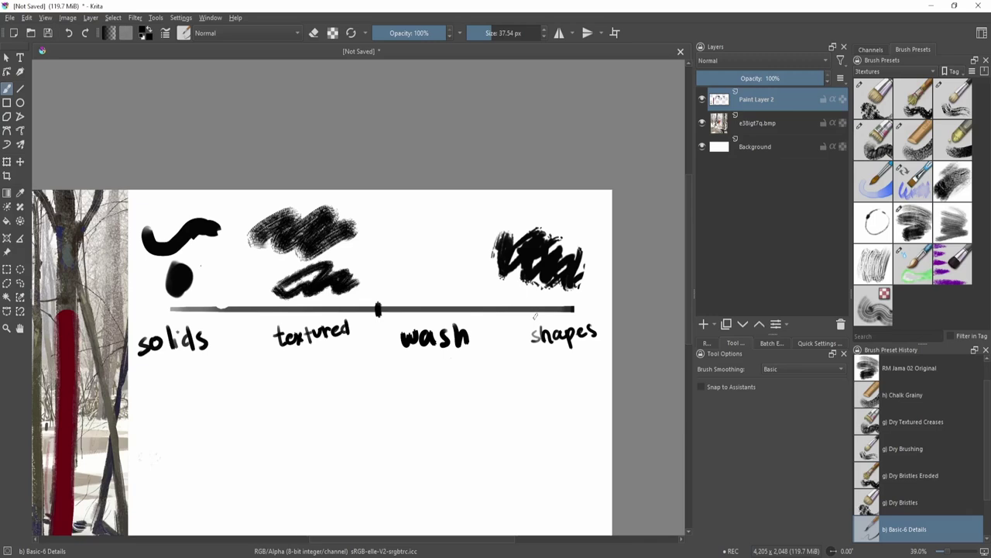
Filter the brush presets by the 1wash tag and choose the WaterC Special Blobs brush.
left_click(891, 72)
left_click(878, 53)
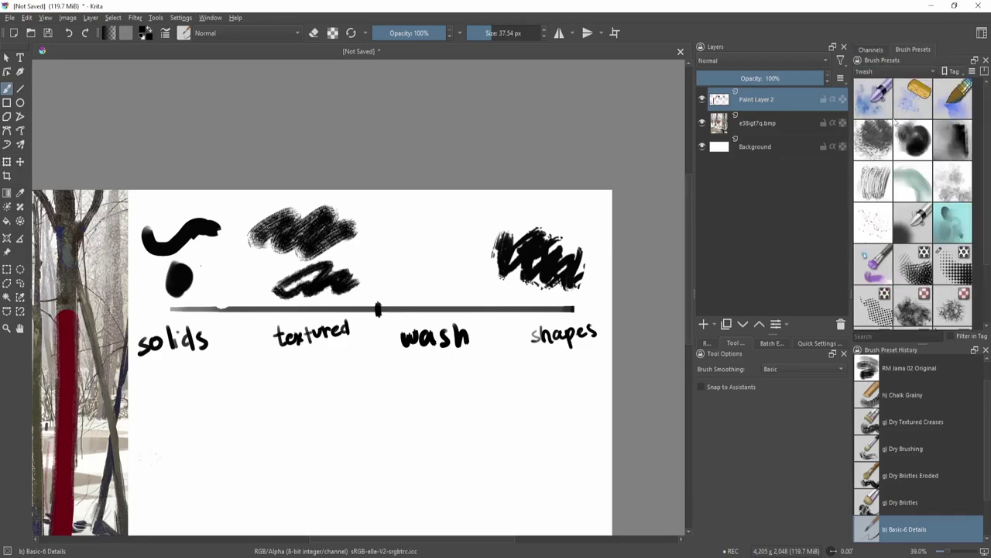
left_click(874, 99)
Try the WaterC Special Blobs brush at about 280 px above the "wash" label, and undo the strokes.
mouse_move(426, 231)
left_mouse_down("shift")
mouse_move(345, 231)
mouse_move(437, 248)
mouse_move(423, 243)
left_mouse_up("shift")
mouse_move(437, 310)
left_mouse_down()
mouse_move(434, 274)
mouse_move(489, 214)
mouse_move(440, 299)
left_mouse_up()
mouse_move(417, 223)
left_mouse_down()
mouse_move(436, 216)
mouse_move(427, 242)
mouse_move(440, 232)
left_mouse_up()
mouse_move(467, 246)
left_mouse_down()
mouse_move(442, 263)
mouse_move(525, 261)
mouse_move(380, 234)
left_mouse_up()
left_click_drag(413, 263, 472, 312)
key("ctrl+z")
key("ctrl+z")
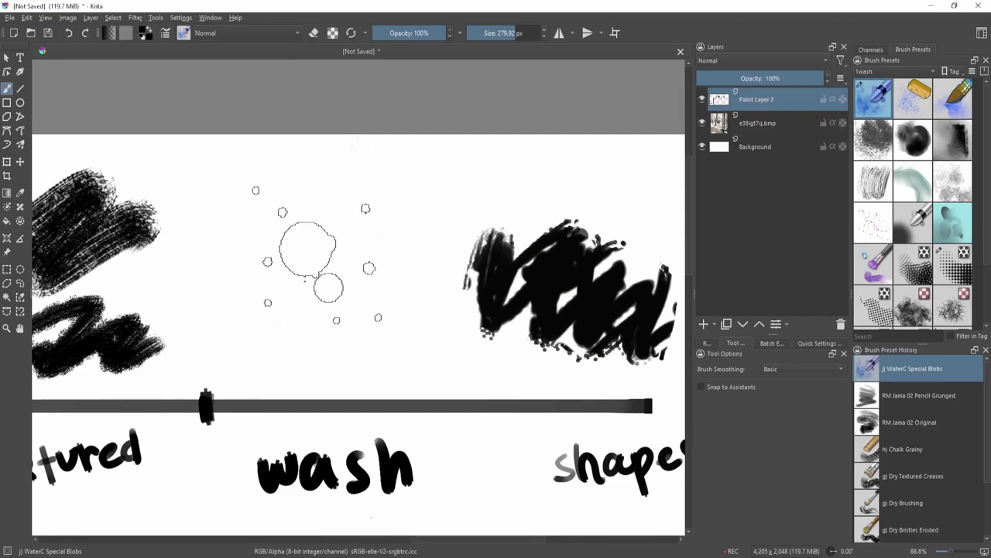
key("ctrl+z")
Paint a speckled patch above the "wash" label with the WaterC Special Splats brush at about 218 px.
left_click(914, 99)
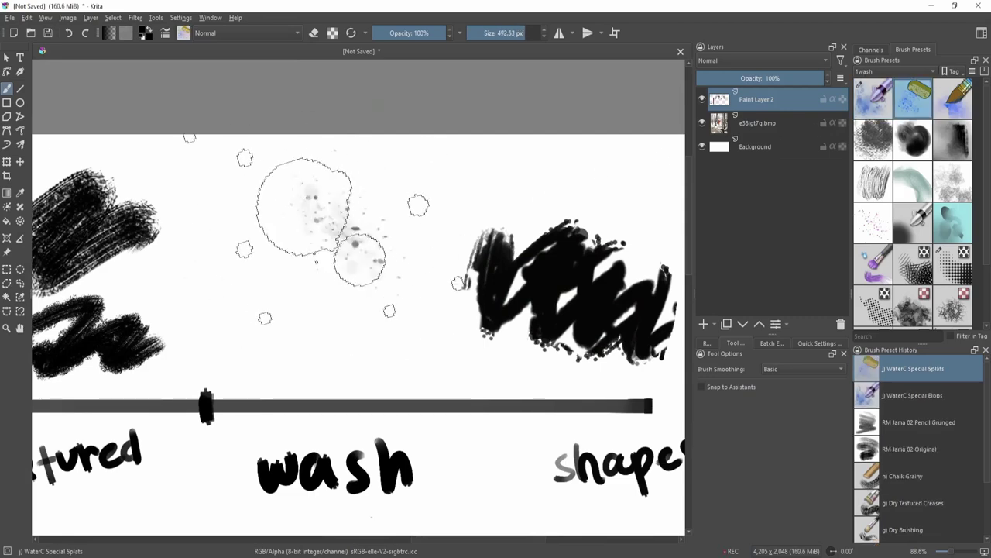
left_click_drag(310, 204, 312, 216)
key("ctrl+z")
key("bracketleft")
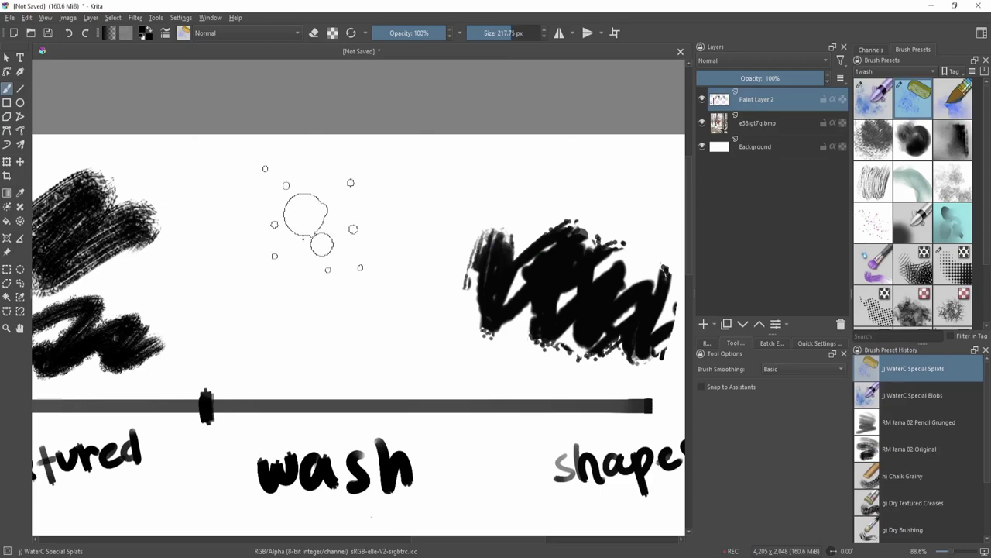
mouse_move(273, 210)
left_mouse_down()
mouse_move(263, 147)
mouse_move(256, 310)
left_mouse_up()
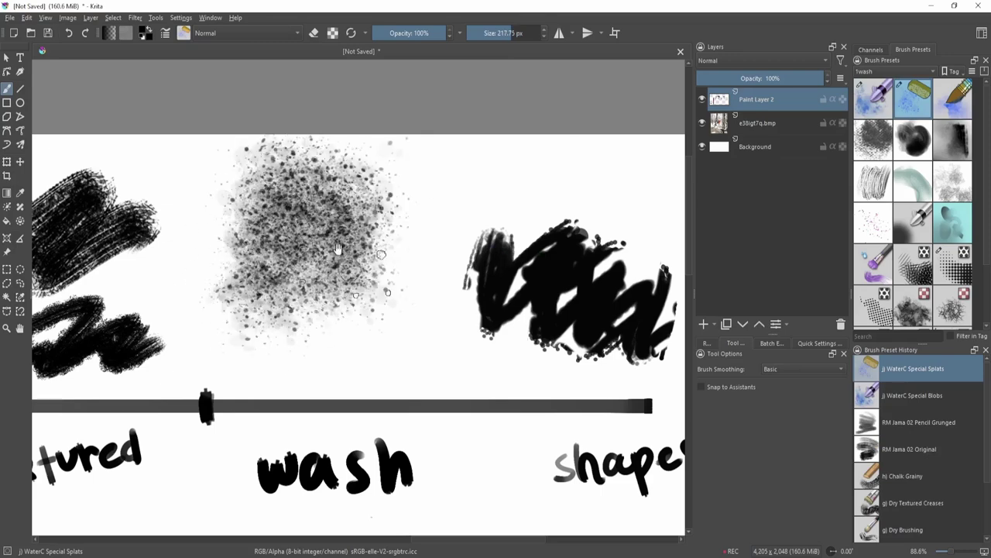
scroll(338, 248, "down", 2)
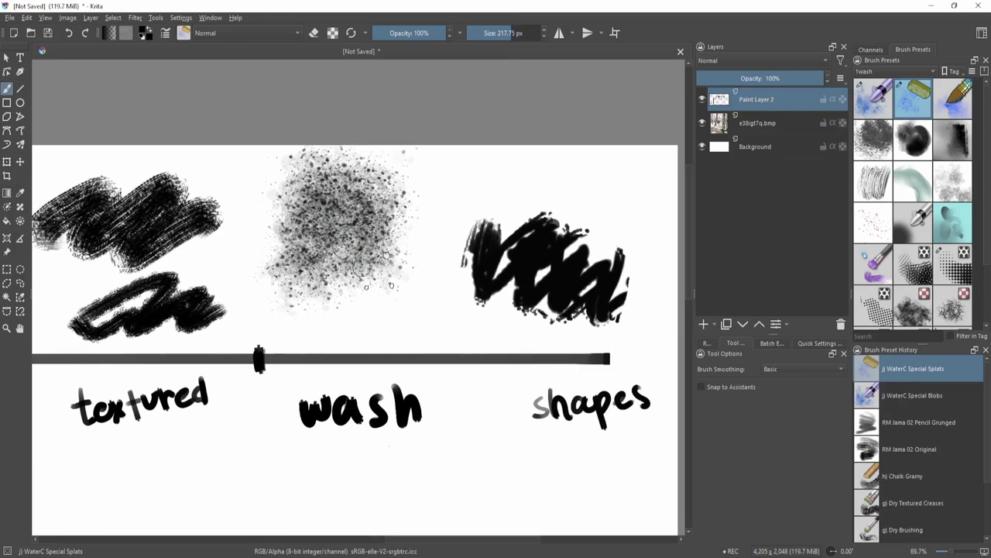
Replace the speckled patch with a cloudy gray WaterC Spread WideArea sample at about 143 px above the "wash" label.
left_click(954, 105)
key("ctrl+z")
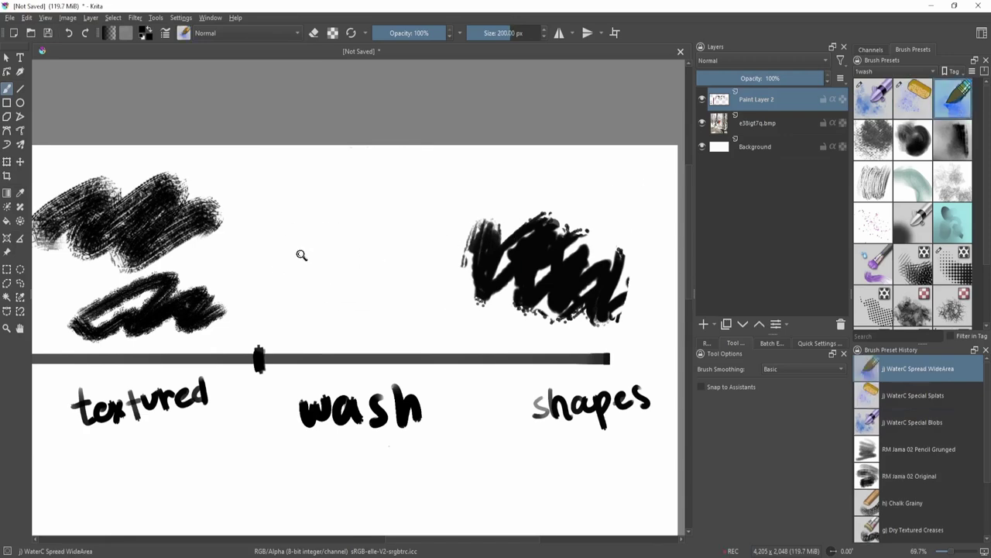
mouse_move(301, 255)
left_mouse_down()
mouse_move(354, 221)
mouse_move(353, 252)
mouse_move(351, 208)
left_mouse_up()
key("ctrl+z")
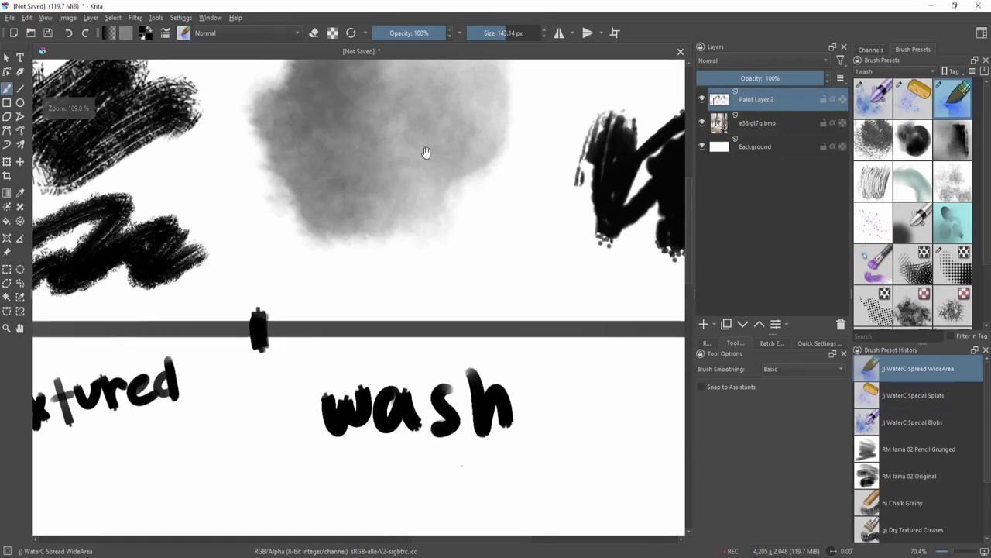
mouse_move(427, 152)
left_mouse_down()
mouse_move(405, 206)
mouse_move(475, 116)
mouse_move(435, 166)
left_mouse_up()
scroll(434, 166, "down", 3)
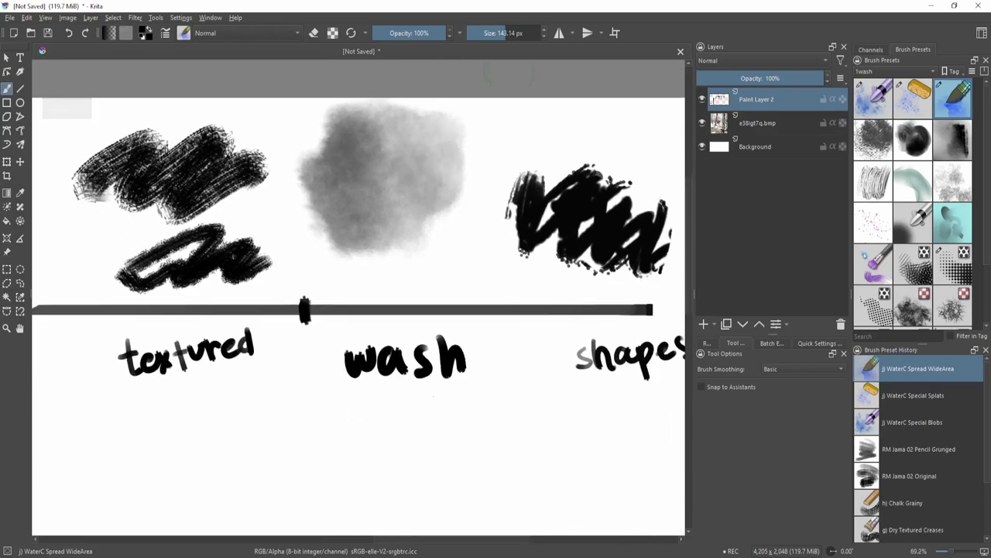
Try the WaterC Spread WideArea brush among the pale treetops of the reference painting, and undo the stroke.
left_click_drag(465, 343, 520, 372)
scroll(520, 374, "down", 3)
left_click_drag(518, 416, 463, 390)
left_click_drag(96, 443, 569, 409)
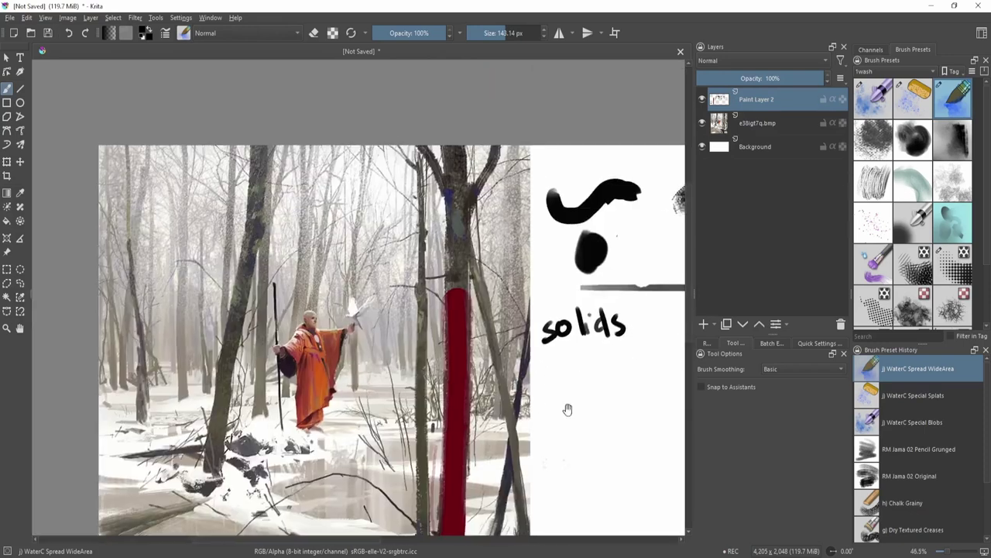
left_click_drag(385, 378, 444, 440)
scroll(322, 288, "up", 3)
left_click_drag(296, 294, 301, 280)
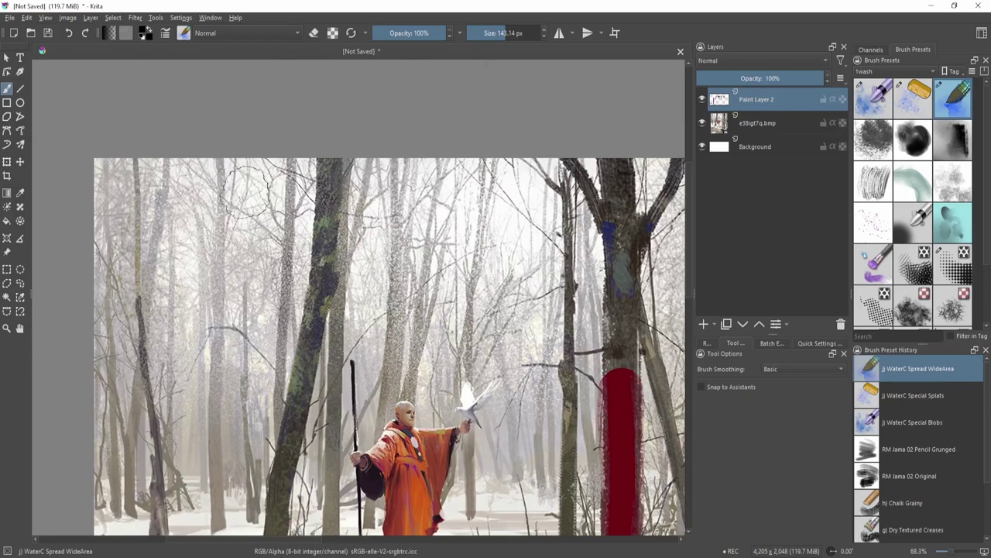
mouse_move(217, 191)
left_mouse_down()
mouse_move(482, 258)
mouse_move(224, 218)
left_mouse_up()
key("ctrl+z")
Scatter bright red foliage across the painting's treetops with the WaterC Special Splats brush at about 218 px, and undo it.
left_click(917, 395)
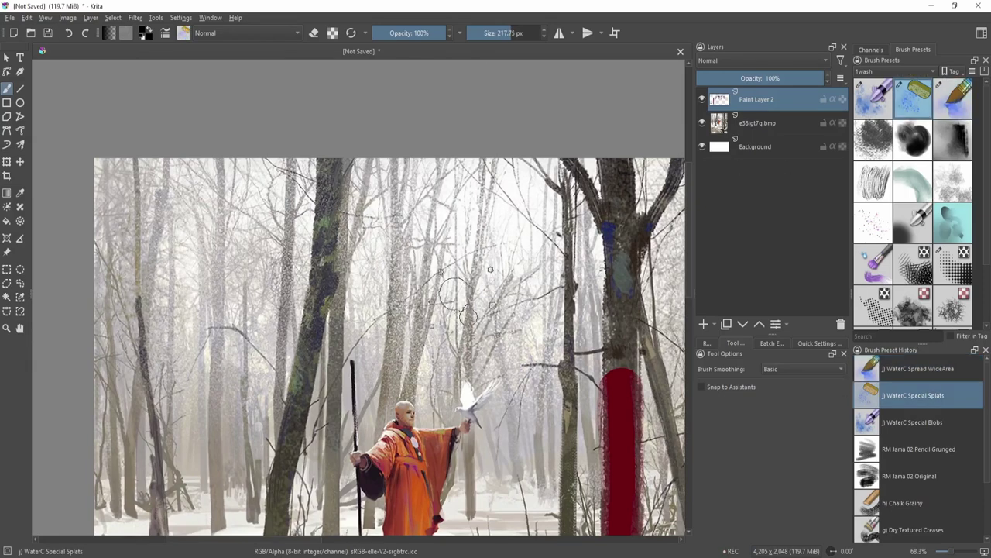
left_click_drag(455, 294, 471, 273)
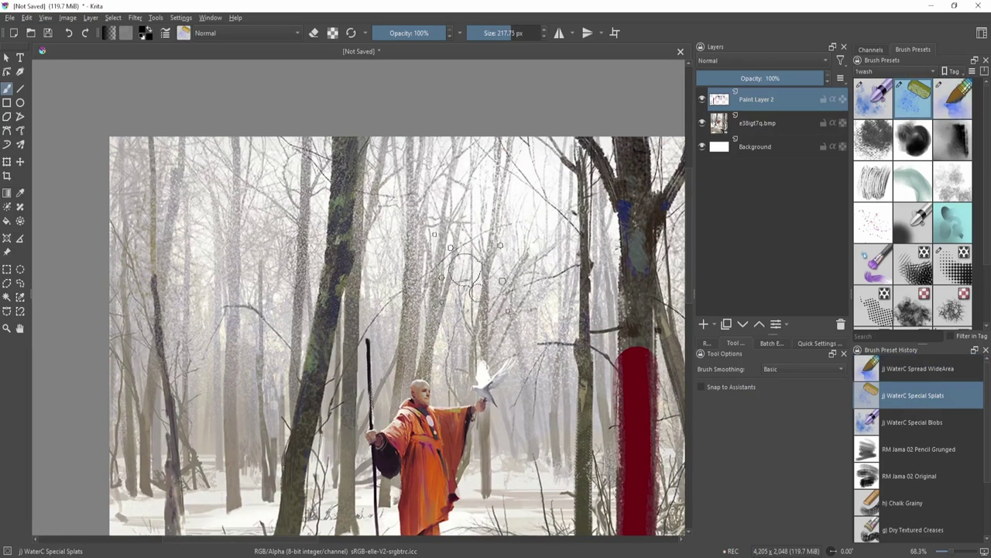
mouse_move(232, 217)
left_mouse_down()
mouse_move(282, 213)
mouse_move(294, 279)
mouse_move(182, 190)
mouse_move(189, 213)
mouse_move(221, 240)
mouse_move(302, 172)
left_mouse_up()
mouse_move(306, 165)
left_mouse_down()
mouse_move(342, 169)
mouse_move(153, 190)
mouse_move(350, 219)
left_mouse_up()
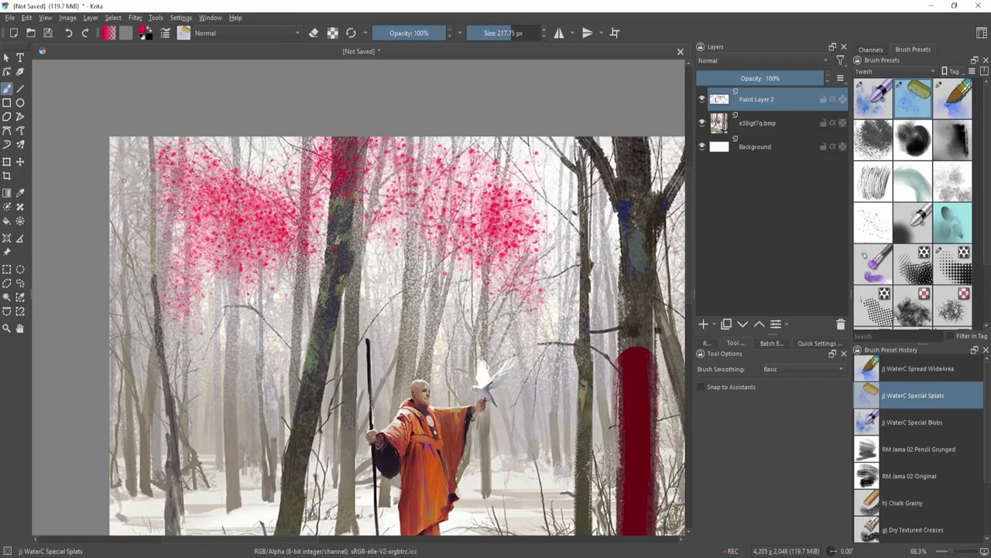
left_click_drag(424, 200, 423, 171)
key("ctrl+plus")
key("ctrl+plus")
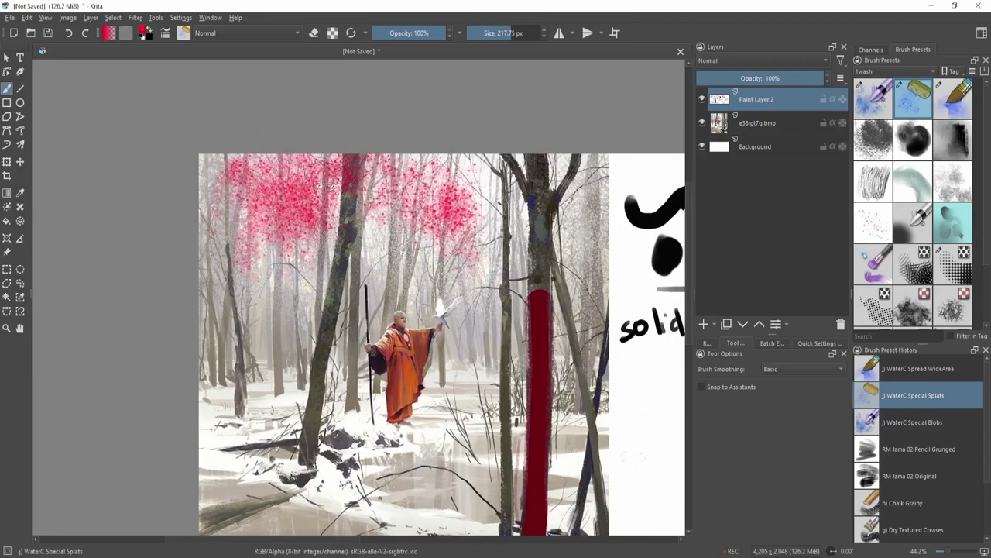
scroll(364, 178, "down", 2)
key("ctrl+z")
Scatter red WaterC Special Splats speckles across the foreground ground of the painting, and undo them.
left_click_drag(398, 246, 419, 105)
mouse_move(333, 256)
left_mouse_down()
mouse_move(330, 231)
mouse_move(328, 280)
mouse_move(339, 194)
left_mouse_up()
left_click_drag(339, 194, 339, 163, "ctrl")
mouse_move(267, 406)
left_mouse_down()
mouse_move(346, 337)
mouse_move(468, 294)
mouse_move(568, 284)
mouse_move(351, 310)
mouse_move(241, 369)
mouse_move(391, 249)
left_mouse_up()
left_click_drag(279, 306, 397, 221)
key("5")
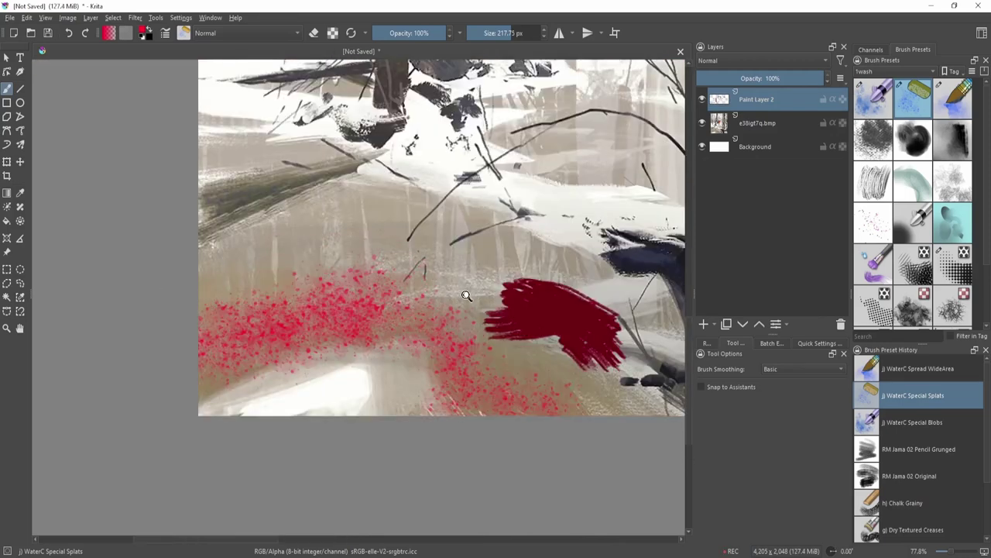
key("ctrl+z")
Paint a solid gray rock shape on the white area below the "solids" label with the Basic-6 Details brush at about 170 px.
left_click_drag(489, 260, 205, 515)
left_click_drag(233, 434, 333, 465, "shift")
key("5")
left_click_drag(325, 310, 326, 345, "ctrl")
left_click_drag(502, 271, 508, 309, "ctrl")
mouse_move(620, 302)
left_mouse_down()
mouse_move(476, 303)
mouse_move(511, 279)
mouse_move(442, 277)
mouse_move(446, 295)
left_mouse_up()
key("ctrl+alt+1")
mouse_move(367, 342)
left_mouse_down()
mouse_move(422, 274)
mouse_move(377, 349)
left_mouse_up()
mouse_move(369, 358)
left_mouse_down()
mouse_move(412, 289)
mouse_move(431, 328)
mouse_move(364, 374)
mouse_move(381, 346)
left_mouse_up()
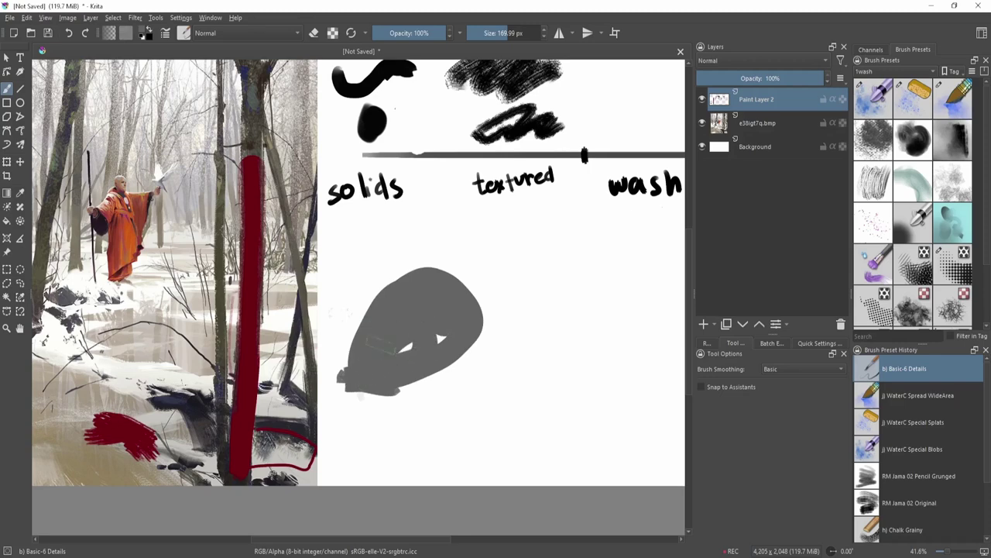
mouse_move(401, 379)
left_mouse_down()
mouse_move(488, 314)
mouse_move(472, 284)
mouse_move(490, 331)
mouse_move(489, 290)
left_mouse_up()
Lock the layer's alpha and texture the gray rock with dark speckles using the WaterC Special Splats brush at about 218 px.
left_click(915, 94)
key("shift+i")
left_click_drag(392, 377, 476, 329)
mouse_move(385, 303)
left_mouse_down()
mouse_move(481, 273)
mouse_move(465, 331)
left_mouse_up()
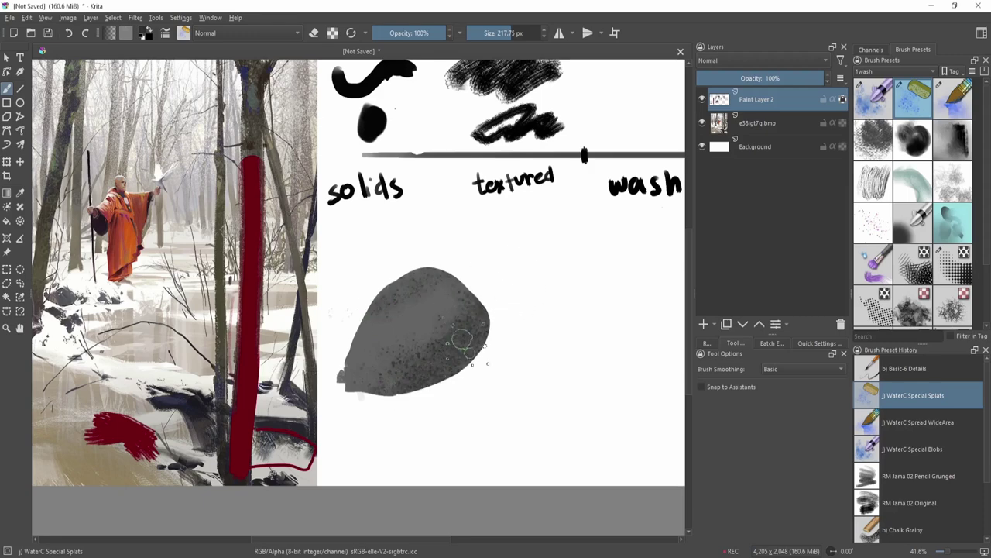
scroll(465, 340, "down", 4)
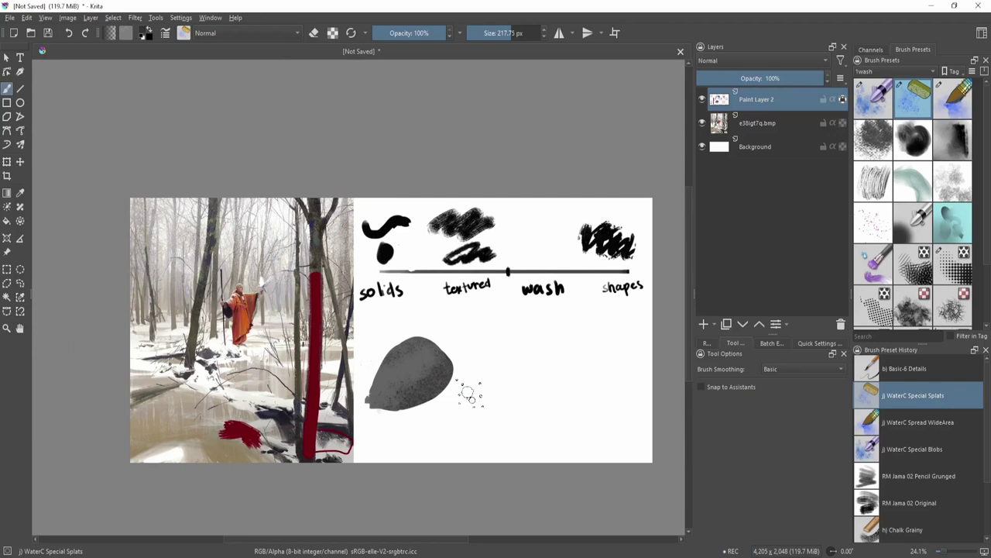
Paint a soft gray sample above the "wash" label with the RM Jama 04 MixerPaint brush at about 218 px.
mouse_move(299, 321)
left_mouse_down()
mouse_move(340, 364)
mouse_move(310, 354)
mouse_move(357, 349)
left_mouse_up()
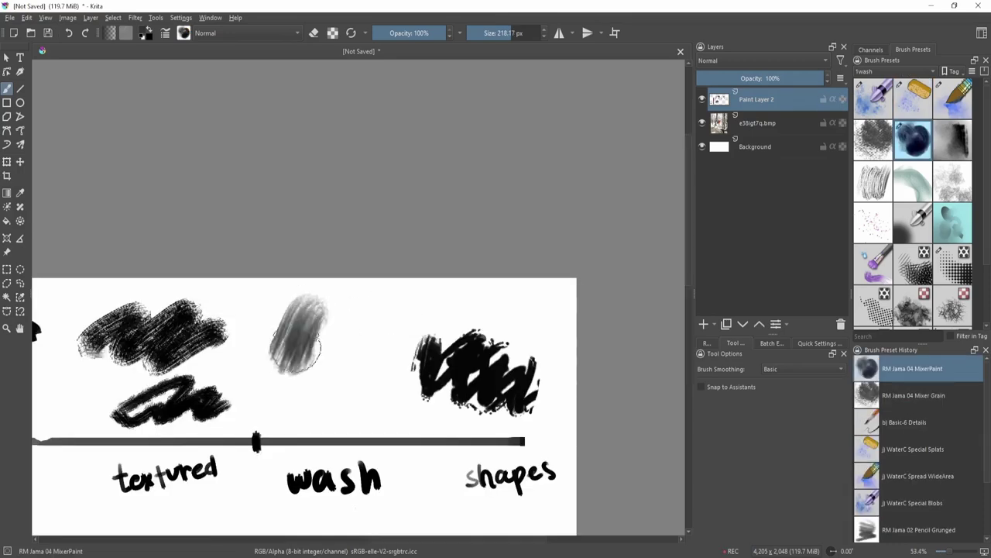
left_click_drag(301, 362, 351, 333)
left_click_drag(384, 404, 401, 287)
mouse_move(401, 286)
left_mouse_down()
mouse_move(448, 301)
mouse_move(401, 413)
left_mouse_up()
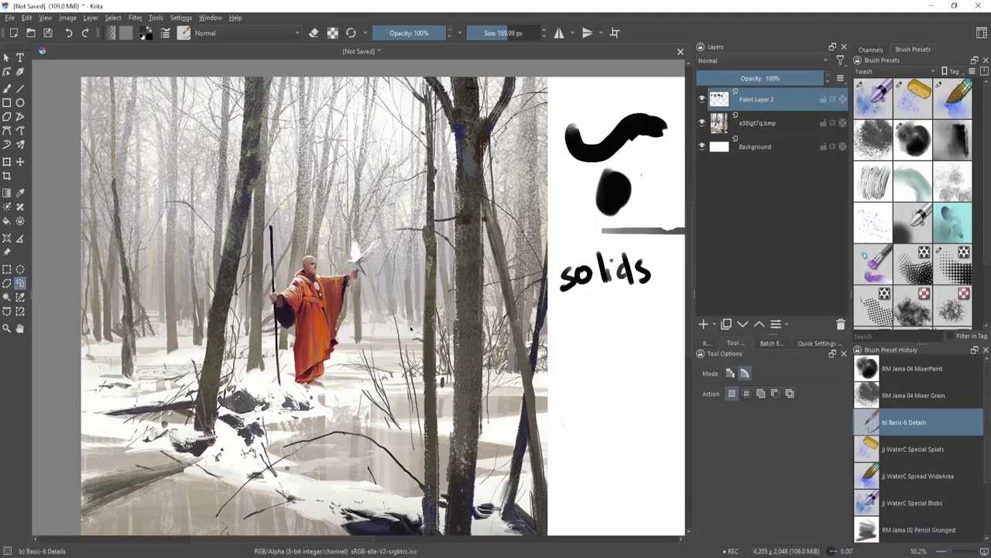
Circle the monk in red with the Basic-6 Details brush at about 115 px, and undo the stroke.
mouse_move(312, 333)
left_mouse_down()
mouse_move(376, 294)
mouse_move(392, 273)
left_mouse_up()
key("b")
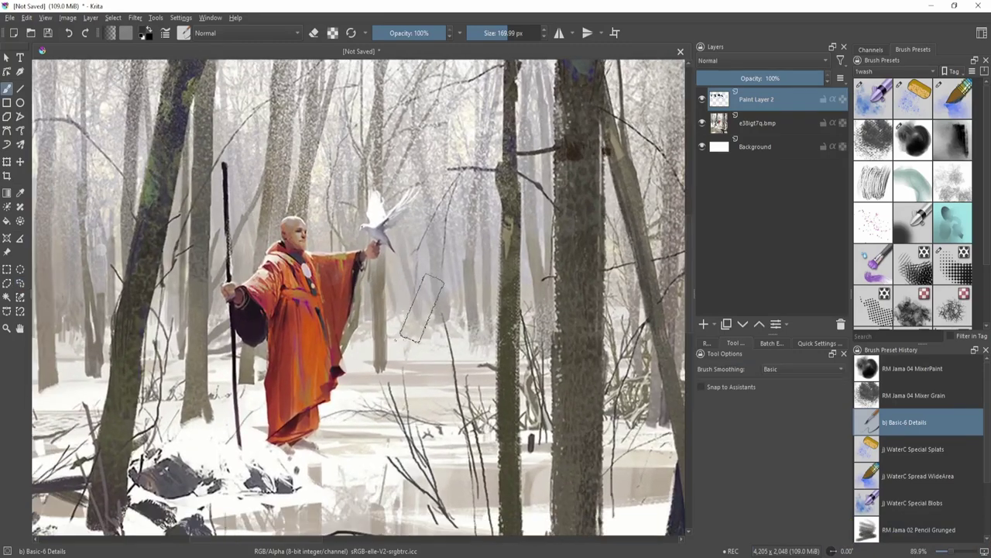
key("shift+i")
left_click_drag(419, 310, 473, 349)
left_click_drag(353, 356, 404, 333)
left_click_drag(405, 334, 368, 333)
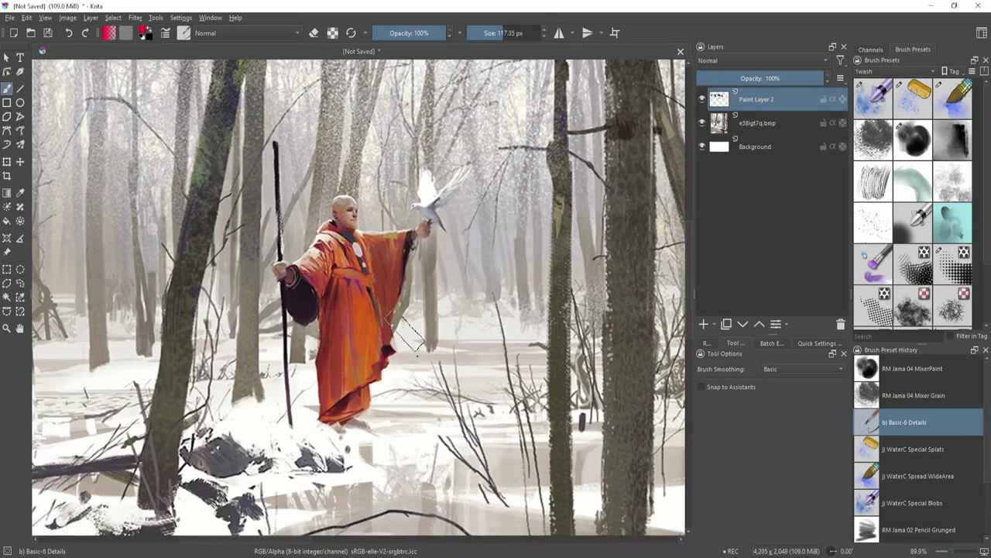
mouse_move(255, 248)
left_mouse_down()
mouse_move(341, 433)
mouse_move(232, 268)
left_mouse_up()
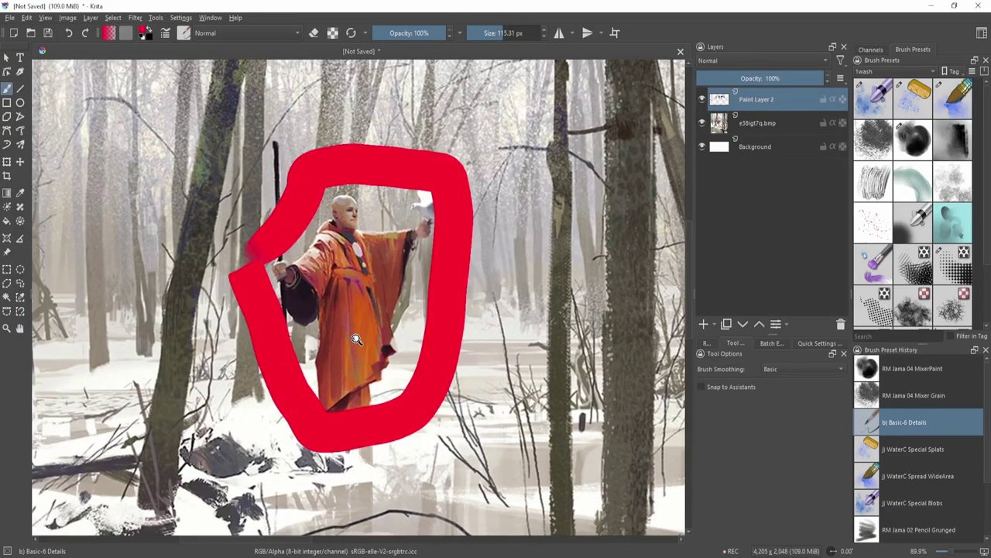
key("ctrl+z")
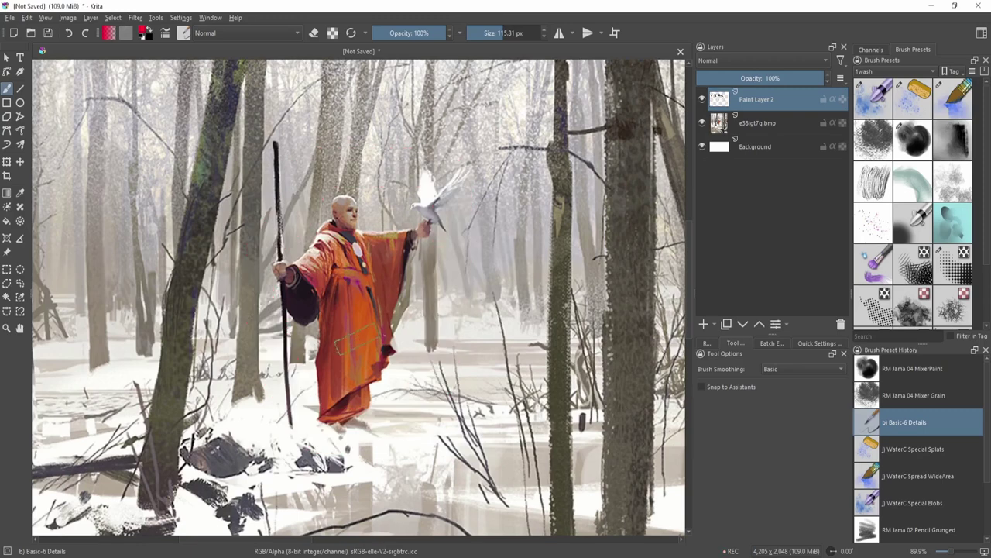
Trace the monk's sleeves, shoulders, robe and torso in red with the Basic-6 Details brush at about 23 px, and undo the strokes.
key("ctrl+shift+z")
key("minus")
left_click_drag(442, 333, 519, 328)
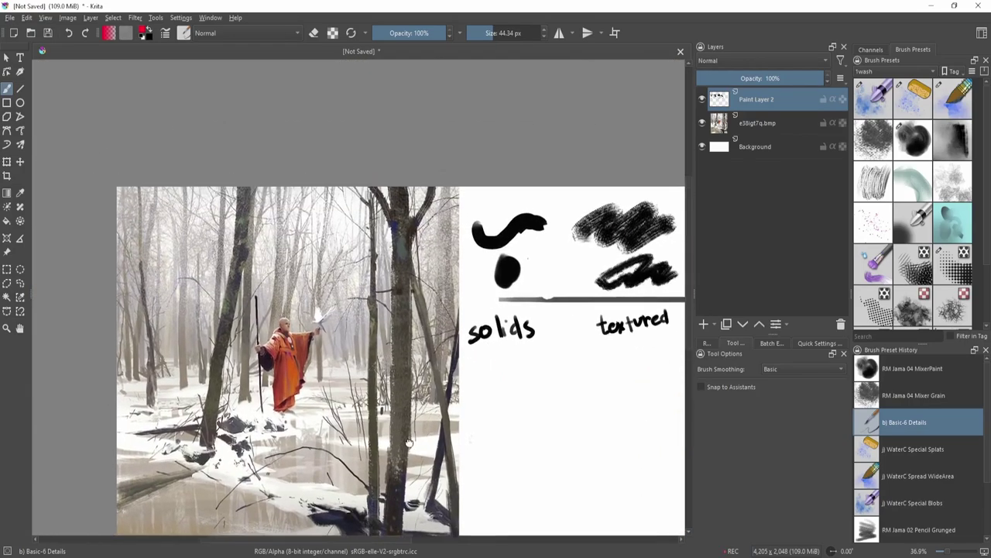
left_click_drag(408, 442, 450, 248)
left_click_drag(419, 295, 436, 358)
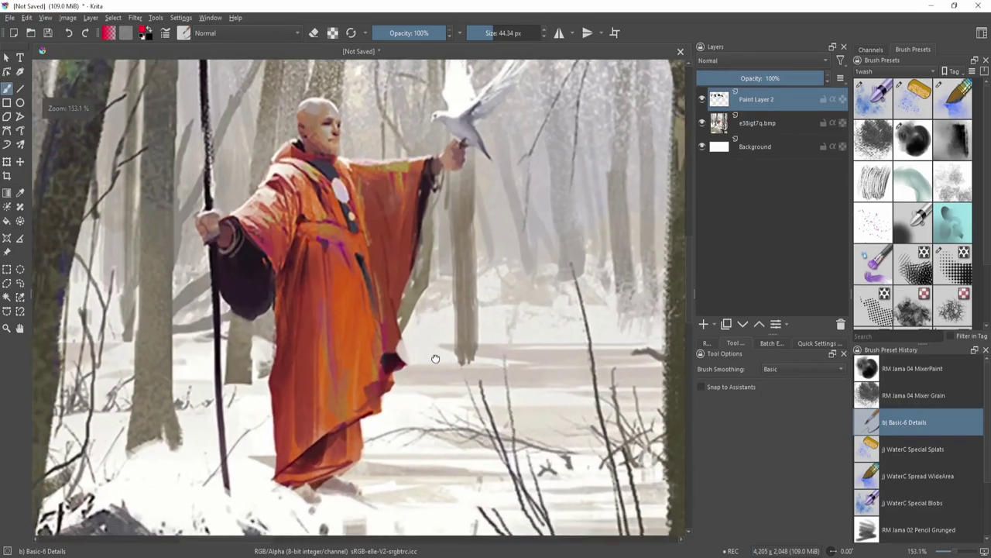
left_click_drag(403, 416, 399, 429)
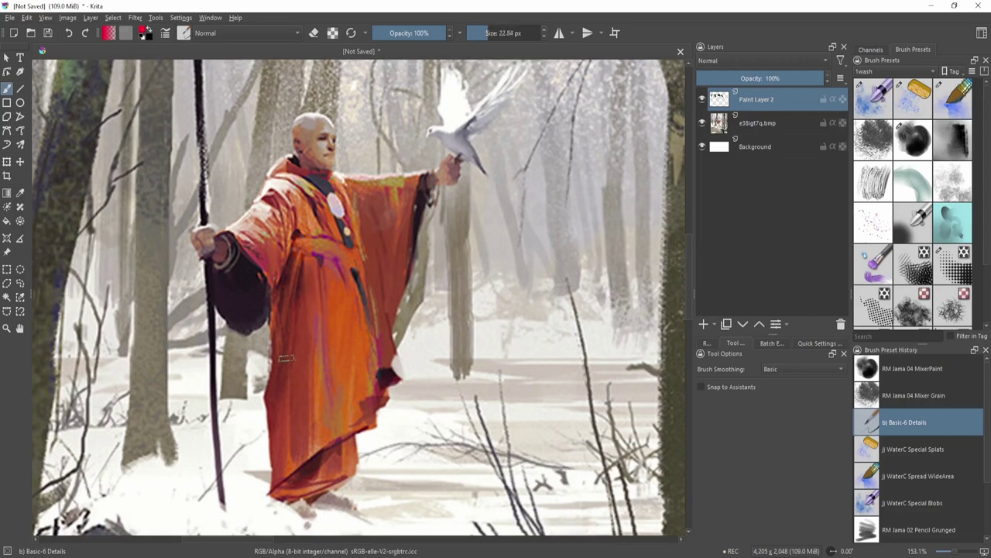
mouse_move(219, 272)
left_mouse_down()
mouse_move(263, 306)
mouse_move(239, 256)
mouse_move(241, 223)
mouse_move(360, 193)
left_mouse_up()
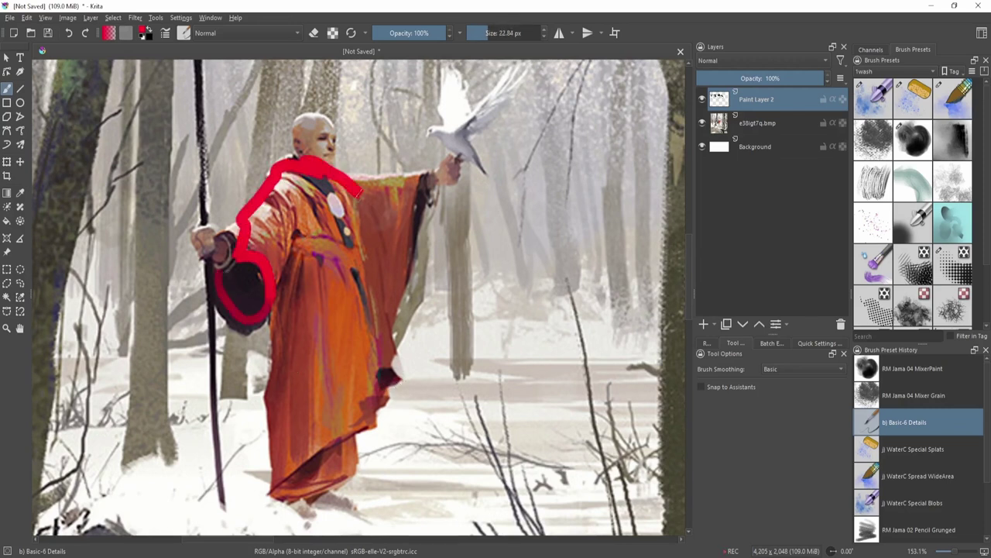
mouse_move(422, 178)
left_mouse_down()
mouse_move(379, 358)
mouse_move(385, 305)
mouse_move(337, 448)
left_mouse_up()
left_click_drag(299, 319, 395, 310)
key("ctrl+z")
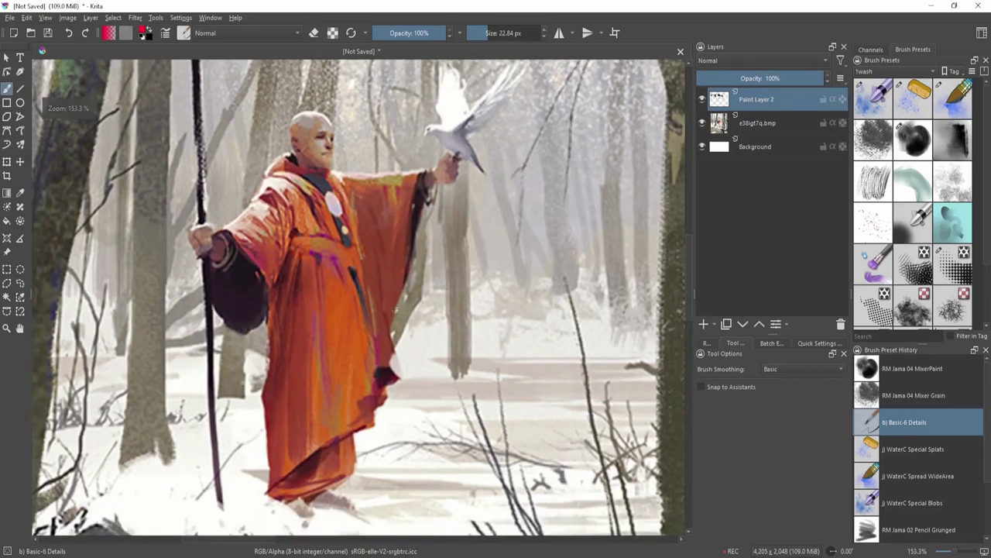
mouse_move(310, 167)
left_mouse_down()
mouse_move(389, 262)
mouse_move(267, 260)
left_mouse_up()
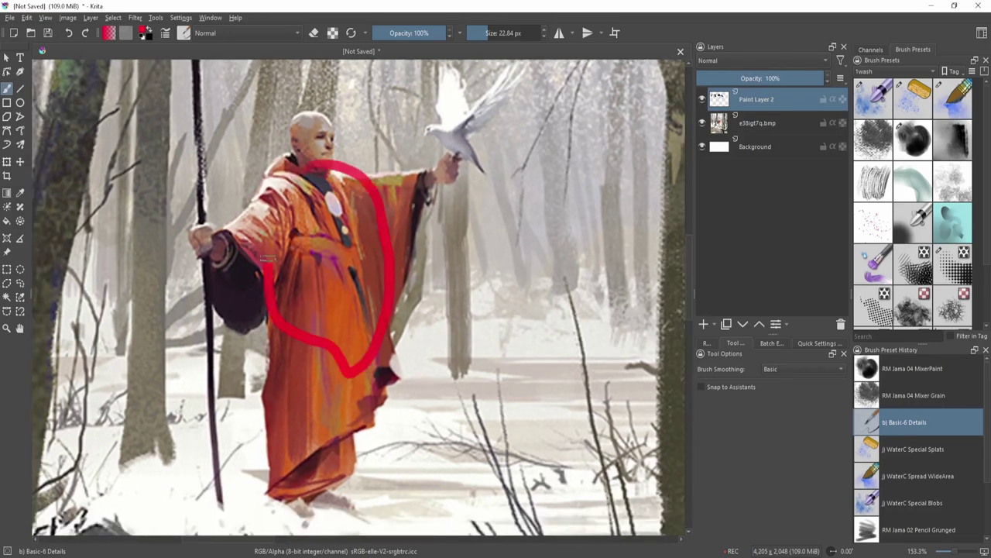
key("ctrl+z")
Outline the torso of the monk's robe in red with the Basic-6 Details brush at about 23 px, and undo the stroke.
scroll(364, 202, "down", 1)
mouse_move(364, 202)
left_mouse_down()
mouse_move(381, 156)
mouse_move(386, 243)
mouse_move(384, 205)
left_mouse_up()
left_click_drag(384, 205, 358, 287)
left_click_drag(494, 204, 426, 226)
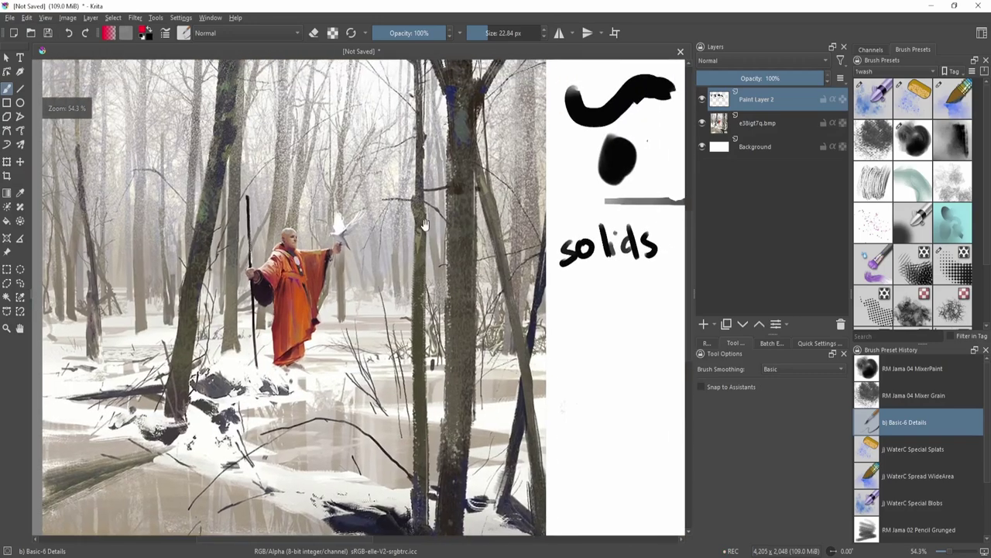
Choose the Dry Brushing preset from the 3textures tag and set its size to about 69 px.
left_click(903, 73)
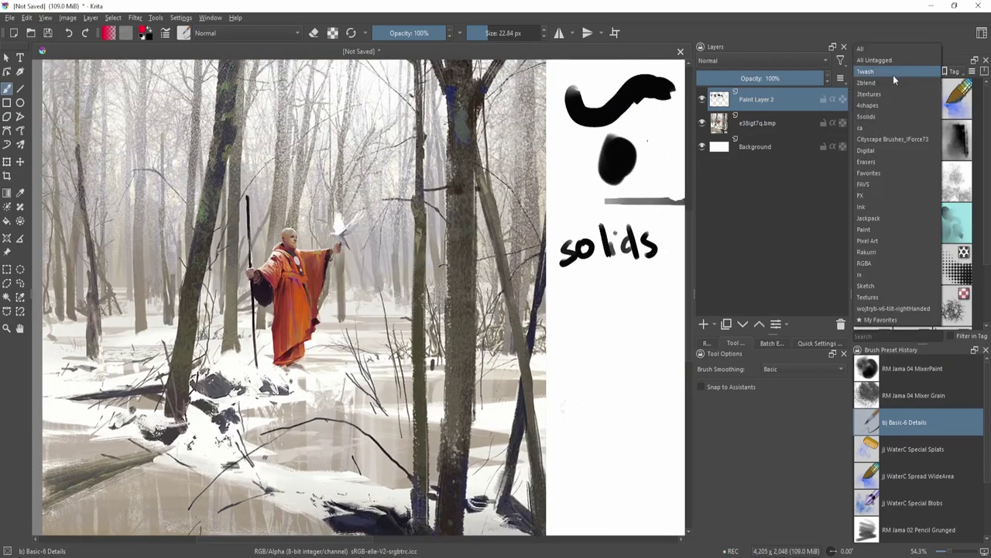
left_click(893, 94)
left_click(875, 100)
left_click(951, 99)
mouse_move(345, 340)
left_mouse_down()
mouse_move(328, 259)
mouse_move(421, 262)
left_mouse_up()
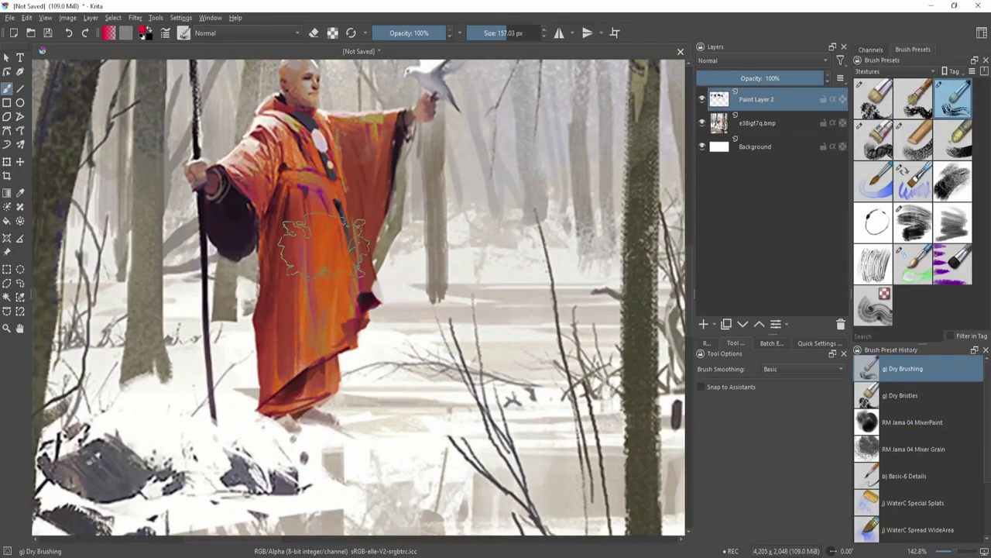
left_click_drag(326, 237, 282, 238)
Paint bold black vertical dry-brush strokes over the snow beside the monk with the Dry Brushing preset at about 69 px.
mouse_move(409, 213)
left_mouse_down()
mouse_move(411, 229)
mouse_move(460, 260)
left_mouse_up()
key("ctrl+z")
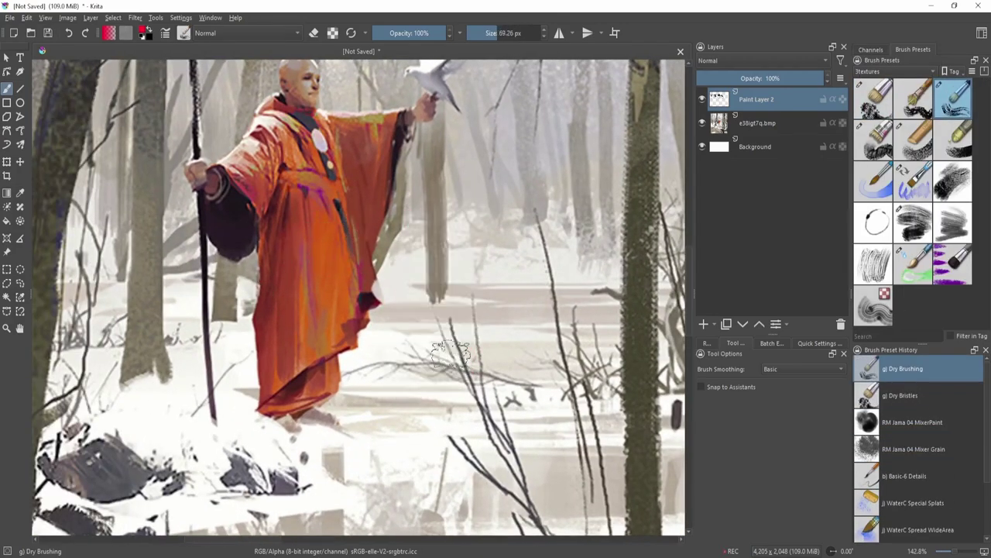
key("shift+i")
left_click(470, 349)
left_click_drag(481, 207, 474, 386)
key("ctrl+z")
left_click_drag(456, 229, 485, 278)
left_click_drag(484, 277, 474, 357)
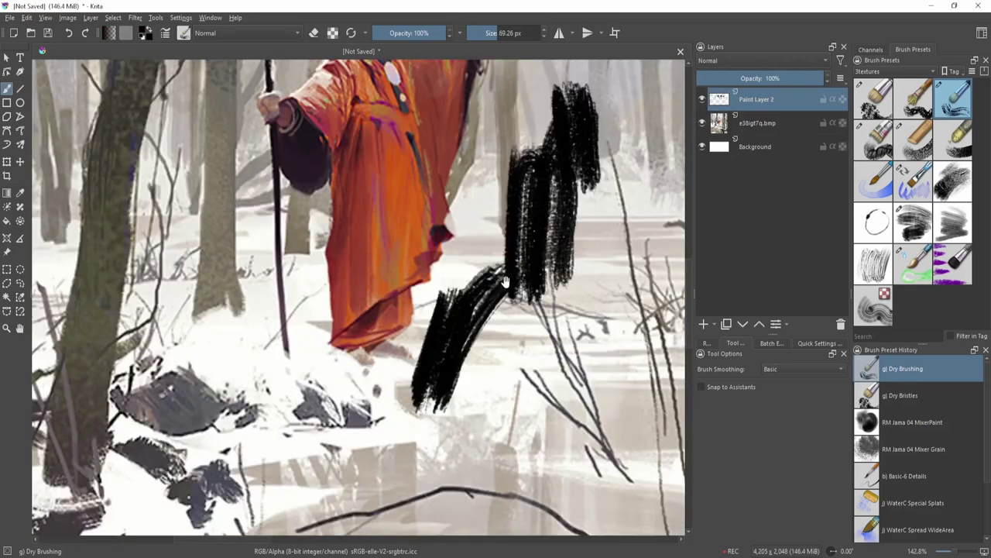
left_click_drag(453, 304, 445, 358)
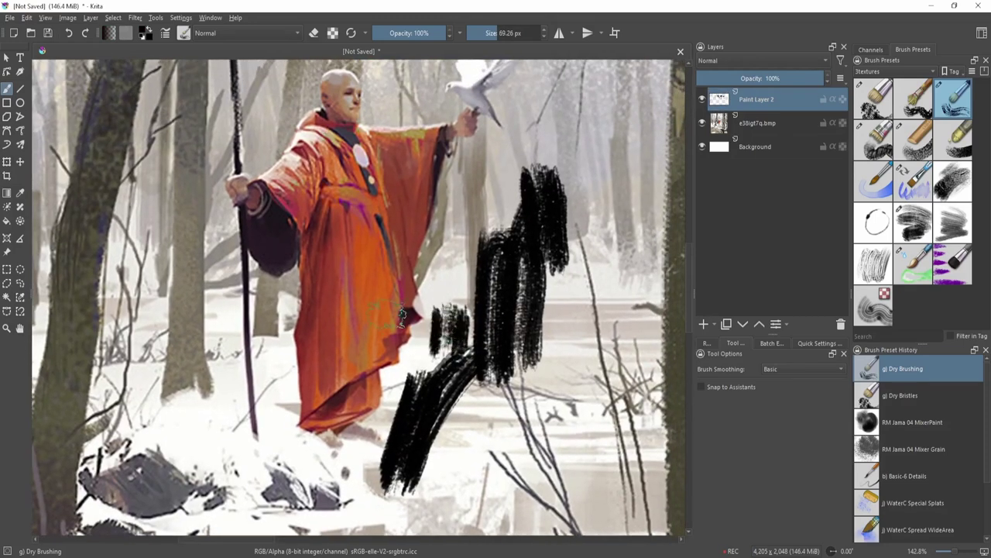
Brush test strokes down the monk's robe with the Dry Brushing preset, and undo the strokes over the painting.
mouse_move(341, 205)
left_mouse_down()
mouse_move(321, 379)
mouse_move(368, 316)
mouse_move(366, 334)
left_mouse_up()
key("ctrl+z")
left_click_drag(350, 254, 362, 298)
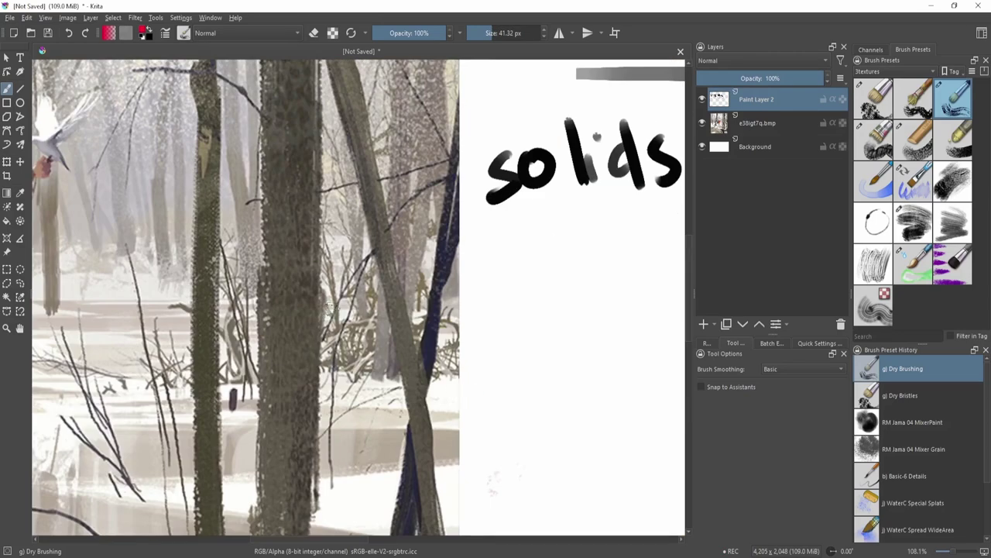
Frame the tangled branches between the two tree trunks in red with the Dry Brushing preset at about 41 px, and undo it.
mouse_move(311, 233)
left_mouse_down()
mouse_move(320, 318)
mouse_move(380, 384)
mouse_move(308, 227)
left_mouse_up()
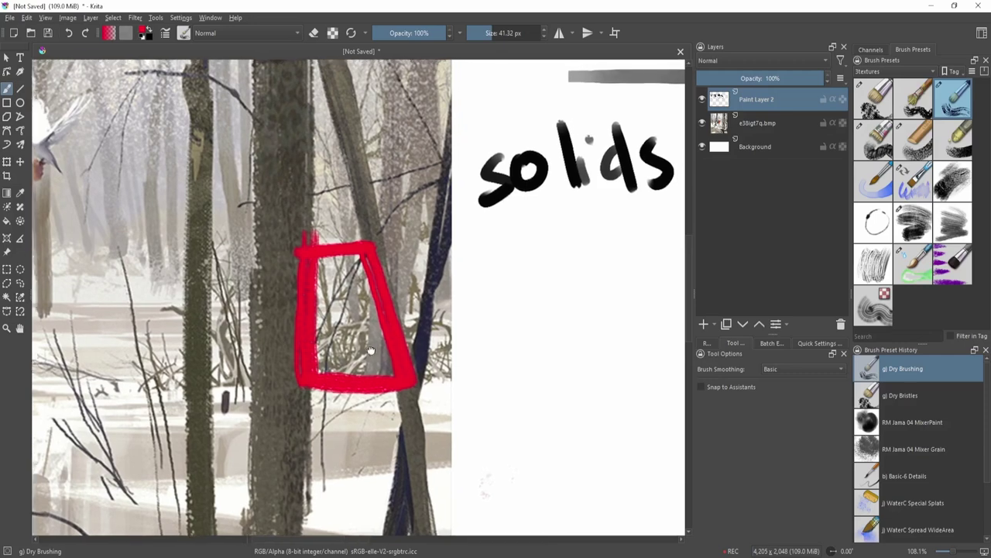
scroll(317, 309, "up", 3)
scroll(330, 405, "down", 2)
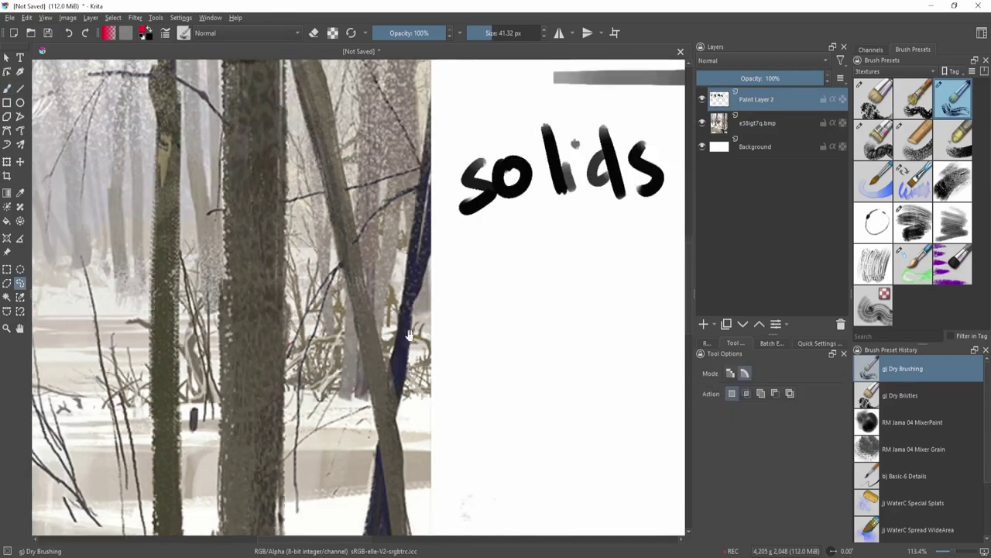
left_click_drag(405, 340, 410, 331)
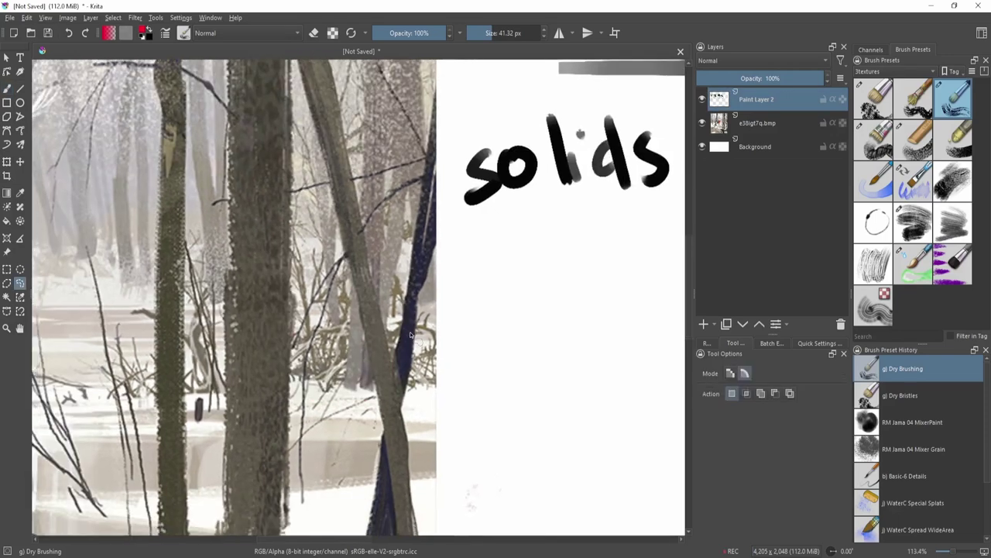
Draw red arrows pointing up at the "solids" and "shapes" labels with the Basic-6 Details brush at about 23 px.
key("b")
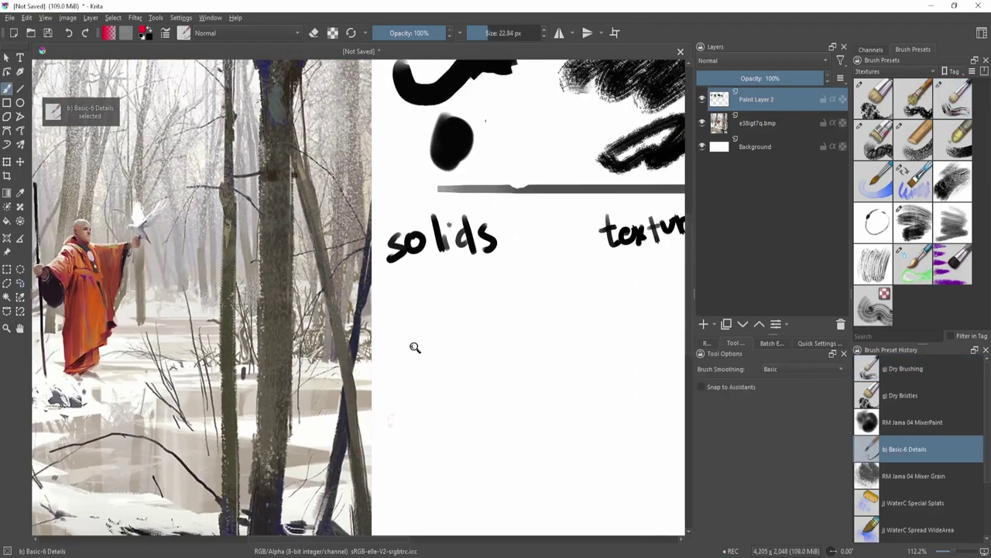
left_click_drag(421, 277, 427, 343)
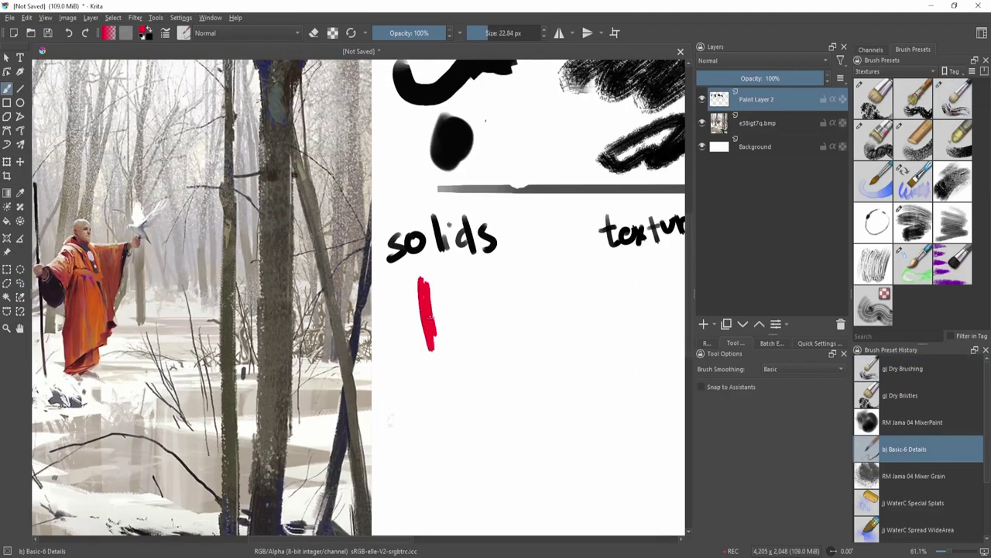
key("ctrl+z")
scroll(448, 241, "down", 3)
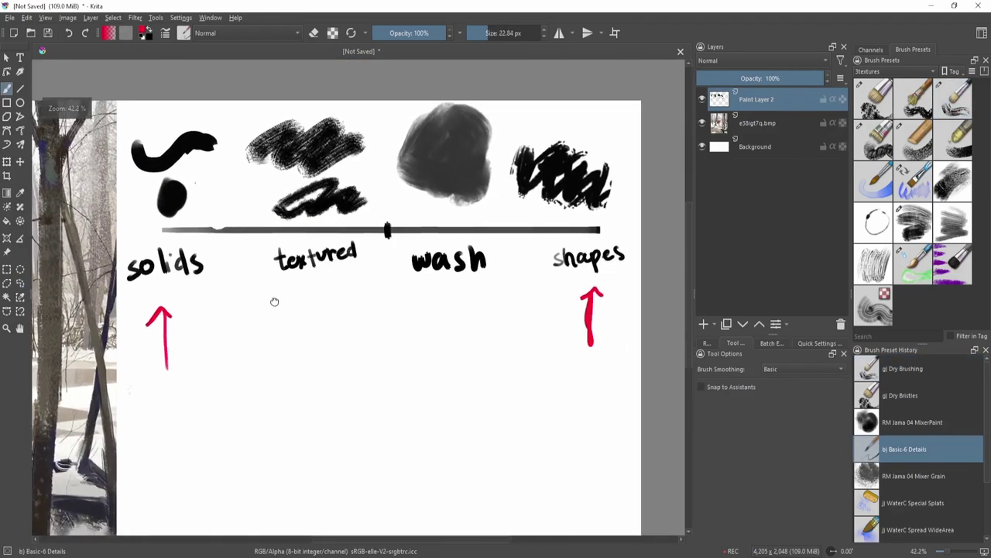
Paint a large red crackle patch below the chart with the Texture Crackles preset from the 4shapes tag at 385 px.
left_click(902, 74)
left_click(892, 90)
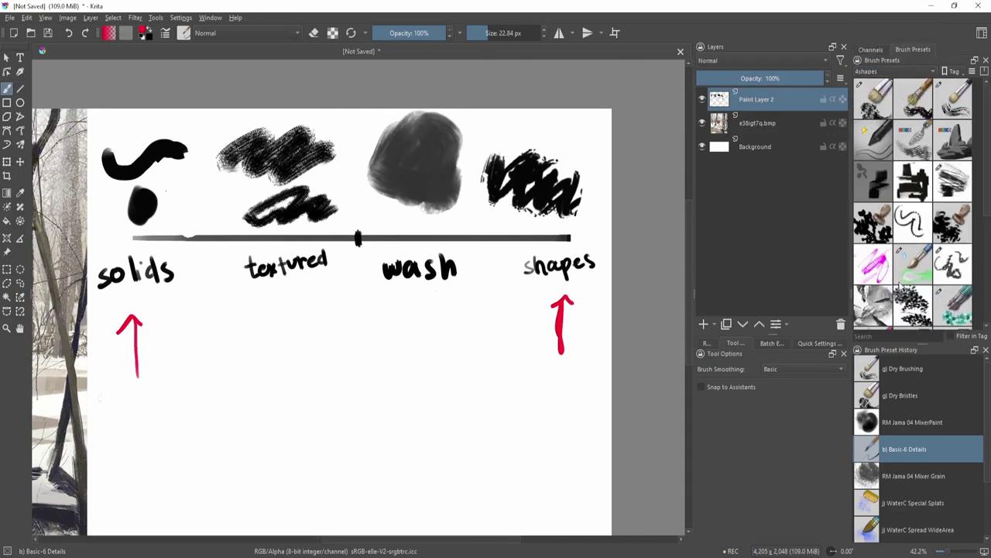
scroll(914, 202, "down", 5)
left_click(914, 246)
mouse_move(436, 450)
left_mouse_down()
mouse_move(498, 328)
mouse_move(388, 332)
mouse_move(465, 264)
mouse_move(399, 302)
mouse_move(418, 333)
left_mouse_up()
mouse_move(515, 302)
left_mouse_down()
mouse_move(471, 310)
mouse_move(468, 345)
mouse_move(444, 369)
left_mouse_up()
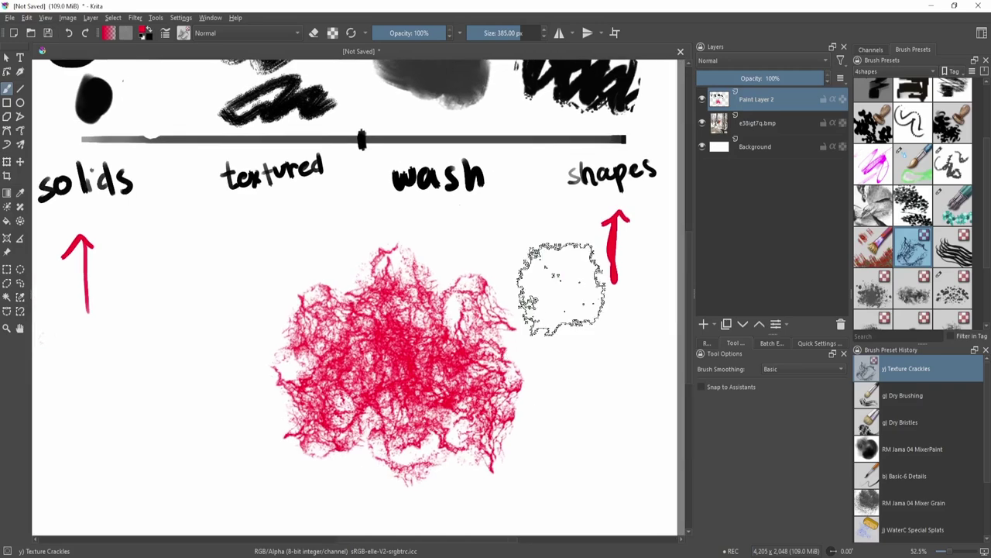
Scribble red hair-like strokes beside the crackle patch with the Texture Hair preset at 70 px, and undo the last stroke.
left_click(956, 249)
left_click_drag(324, 445, 456, 401)
mouse_move(369, 341)
left_mouse_down()
mouse_move(397, 431)
mouse_move(410, 410)
mouse_move(349, 370)
left_mouse_up()
left_click_drag(350, 326, 496, 382)
mouse_move(659, 372)
left_mouse_down()
mouse_move(581, 312)
mouse_move(473, 280)
left_mouse_up()
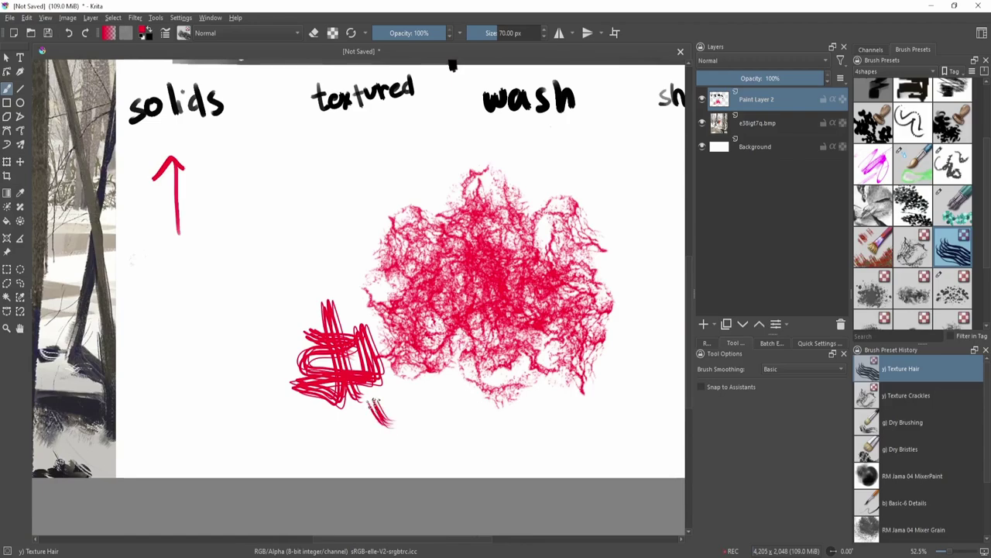
mouse_move(374, 403)
left_mouse_down()
mouse_move(458, 399)
mouse_move(492, 446)
left_mouse_up()
key("ctrl+z")
Try a Texture Hair stroke at 70 px over the branches between the tree trunks, and undo it.
scroll(399, 399, "up", 4)
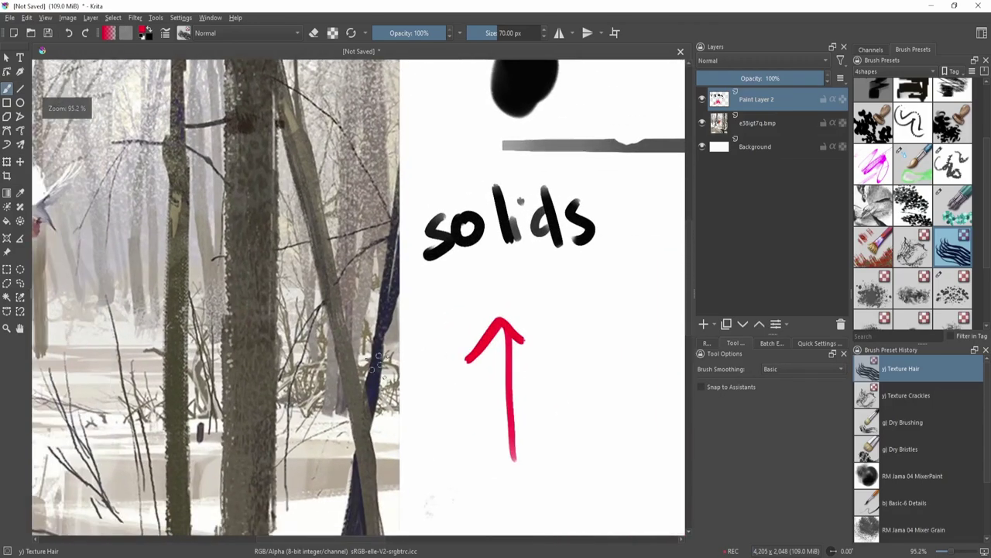
mouse_move(299, 319)
left_mouse_down()
mouse_move(307, 386)
mouse_move(293, 404)
left_mouse_up()
key("ctrl+z")
left_click_drag(378, 393, 364, 359)
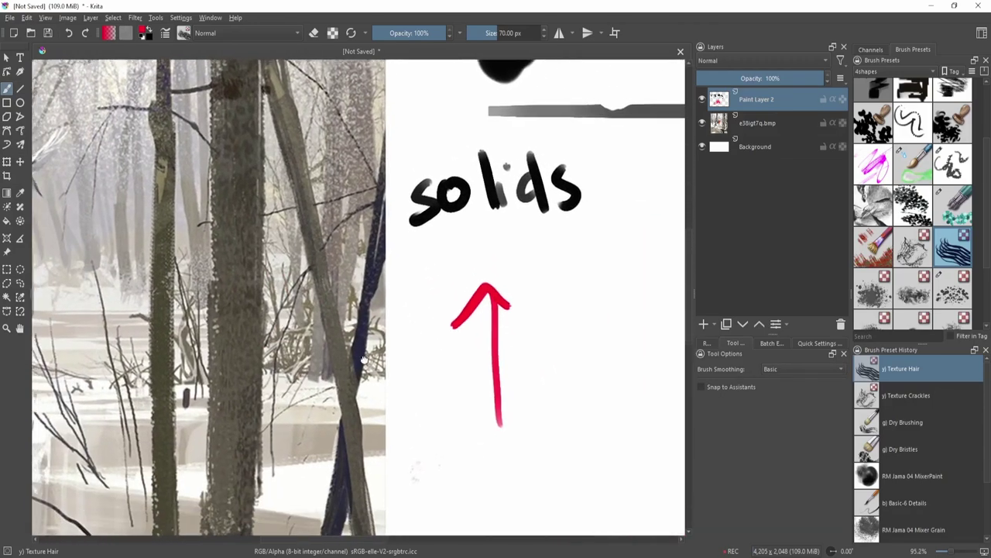
Sketch over the branches between the trunks in red with the Basic-6 Details brush at about 21 px, and undo the strokes.
key("slash")
scroll(421, 354, "down", 4)
scroll(377, 354, "up", 3)
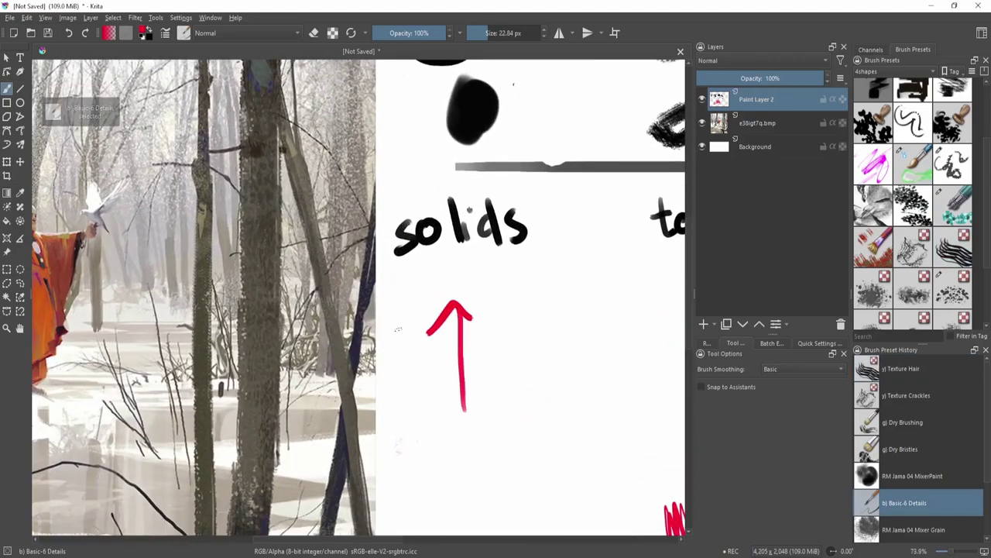
scroll(378, 415, "up", 3)
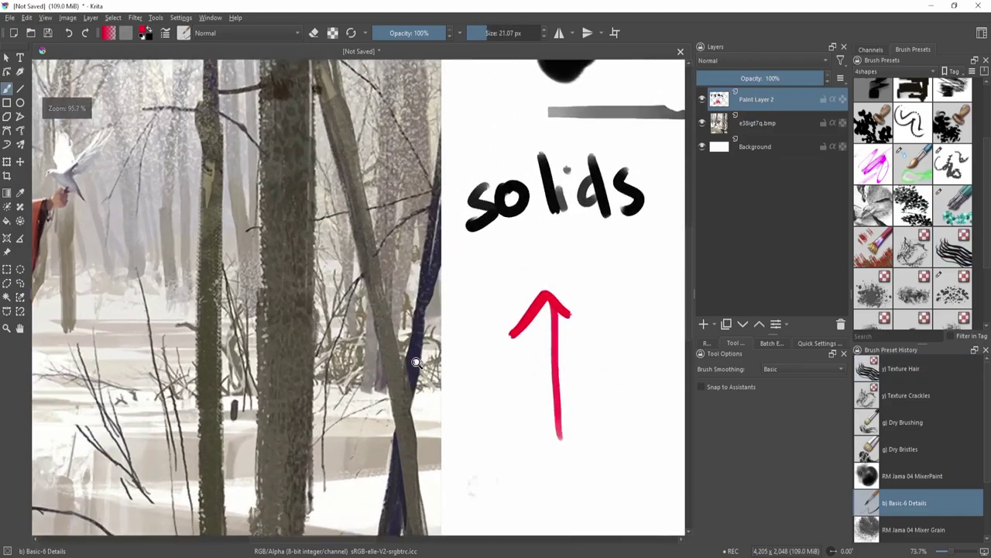
mouse_move(319, 293)
left_mouse_down()
mouse_move(336, 369)
mouse_move(310, 378)
left_mouse_up()
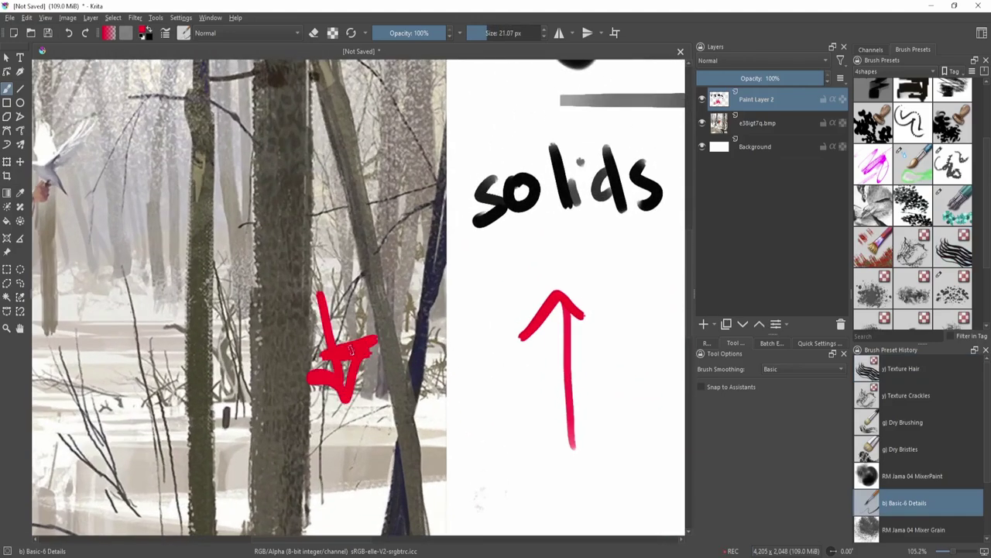
key("ctrl+z")
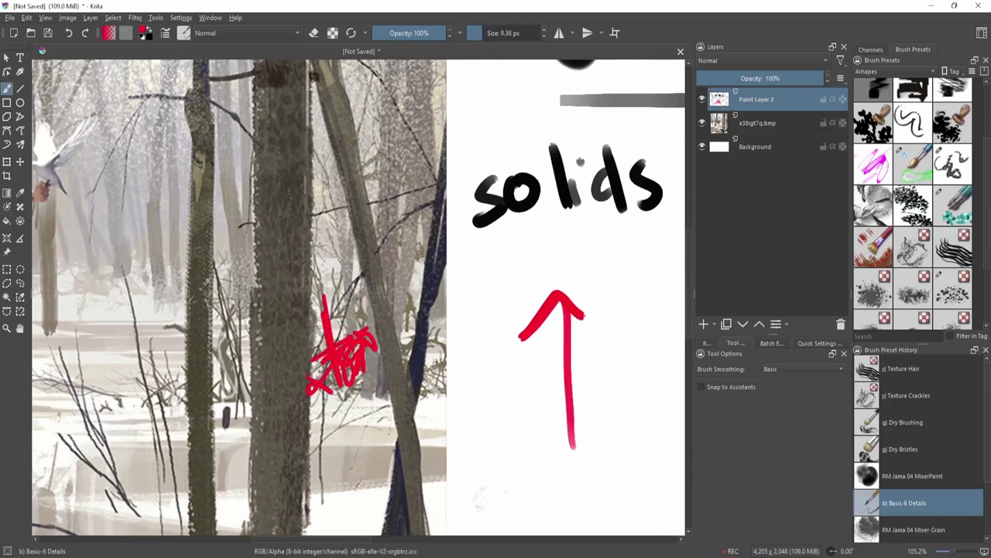
Trace the thin branches around the trunks in red at about 9 px, and undo these strokes along with the earlier red marks.
mouse_move(270, 367)
left_mouse_down()
mouse_move(343, 343)
mouse_move(296, 267)
left_mouse_up()
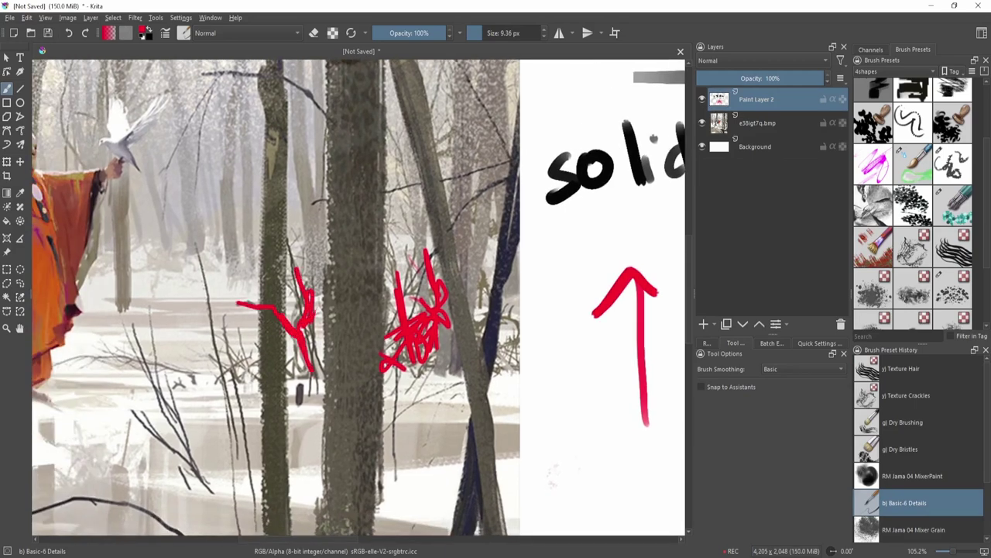
key("ctrl+z")
key("ctrl+z")
key("ctrl+z")
key("ctrl+z")
key("ctrl+z")
key("ctrl+z")
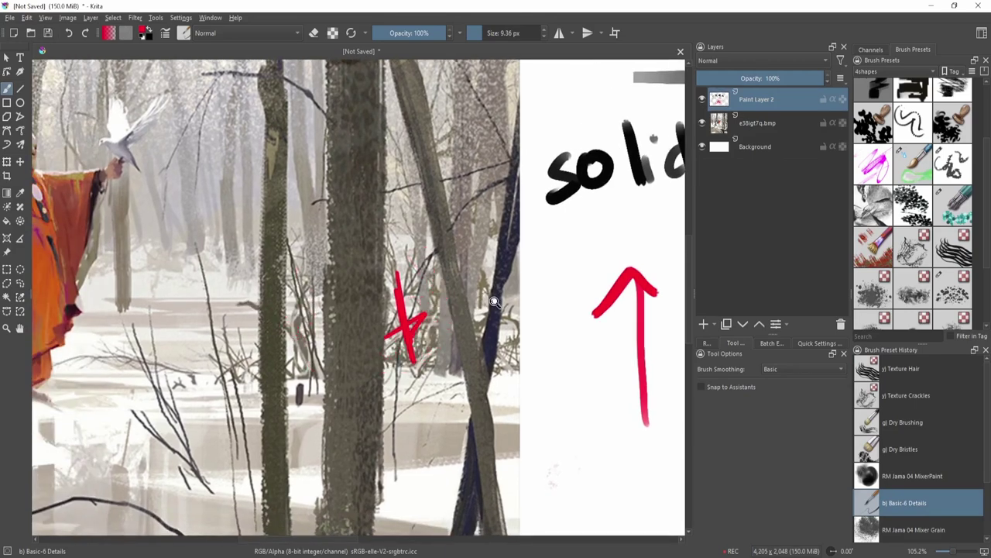
key("ctrl+z")
key("ctrl+z")
Outline the snowy mound with dark rocks below the monk in red with the Basic-6 Details brush at about 52 px.
mouse_move(494, 302)
left_mouse_down()
mouse_move(553, 276)
mouse_move(453, 336)
left_mouse_up()
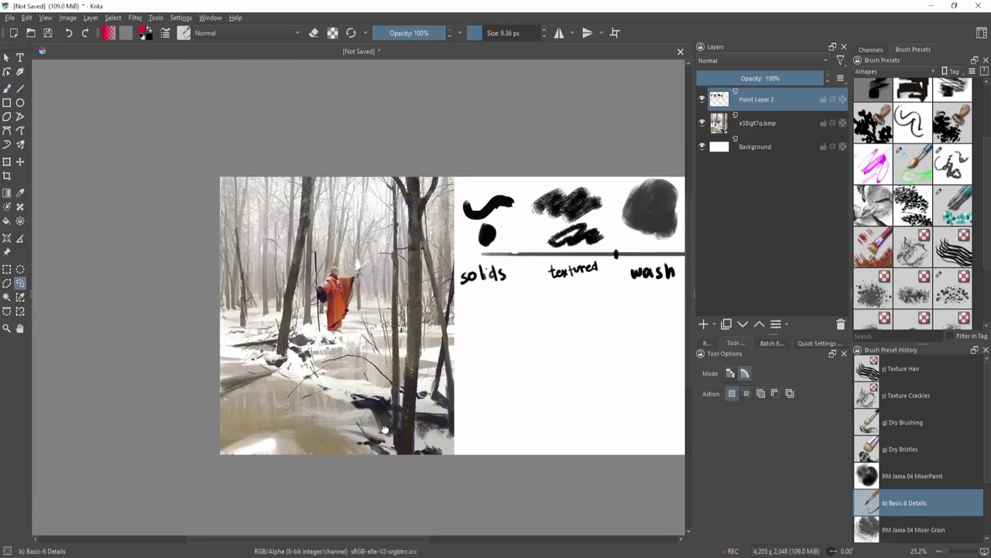
scroll(355, 310, "up", 2)
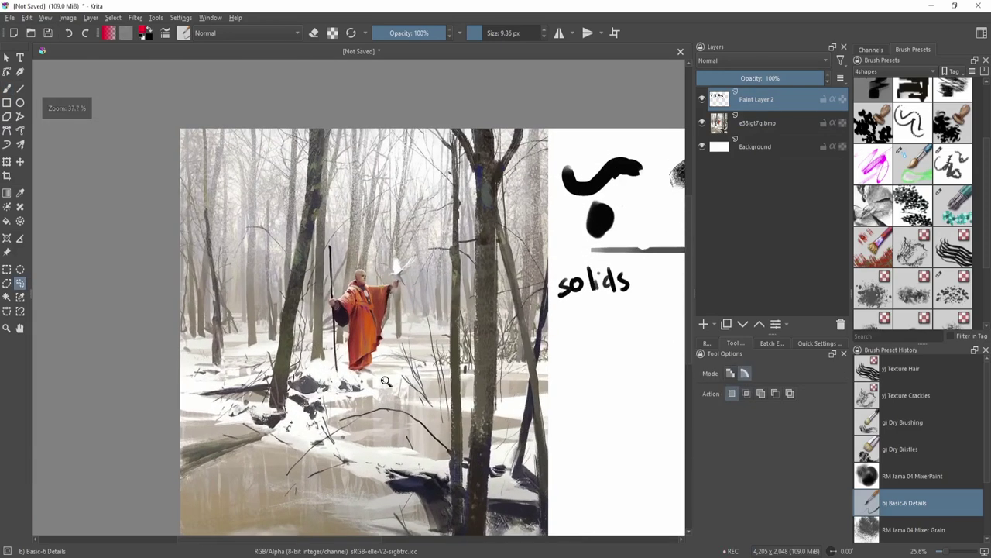
left_click_drag(351, 372, 382, 372)
scroll(382, 374, "up", 5)
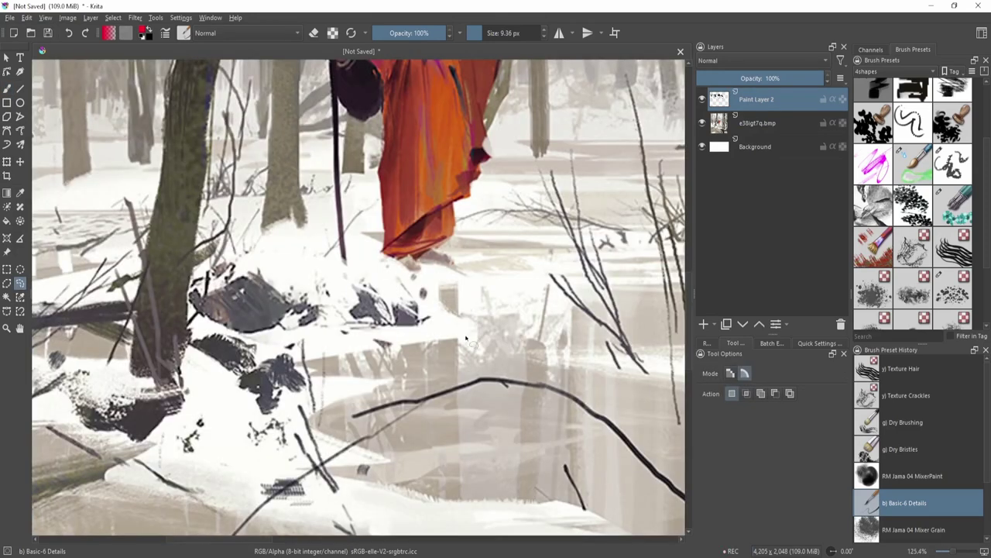
key("b")
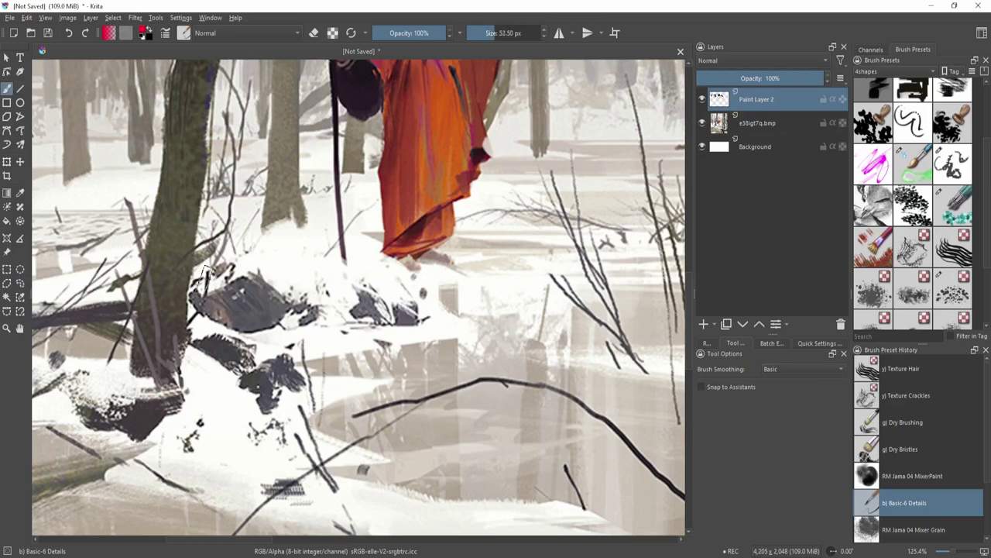
mouse_move(174, 260)
left_mouse_down()
mouse_move(310, 256)
mouse_move(157, 350)
left_mouse_up()
left_click_drag(325, 365, 304, 371)
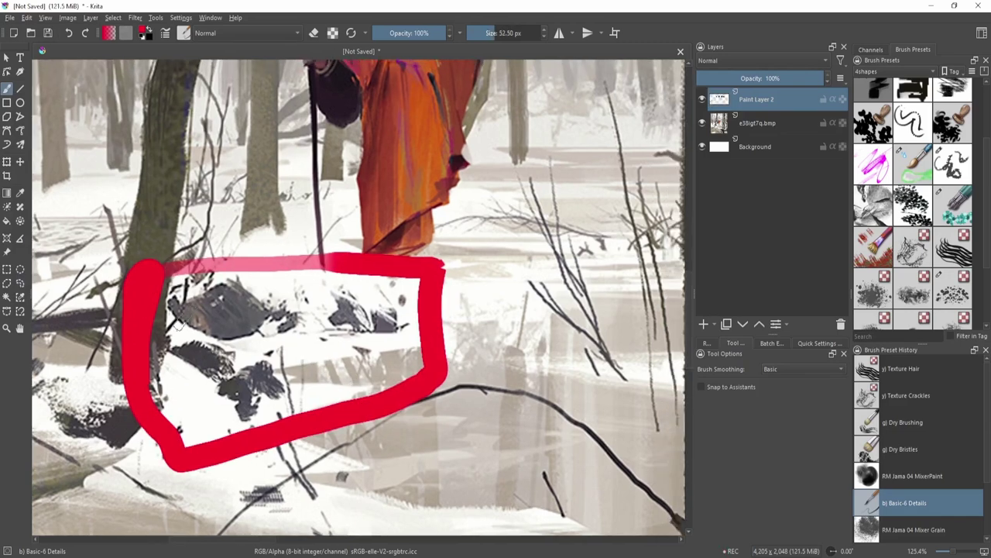
Mark the dark rocks inside the outline in red at about 52 px, and undo all the red marks on the mound.
mouse_move(174, 315)
left_mouse_down()
mouse_move(268, 325)
mouse_move(389, 314)
left_mouse_up()
key("ctrl+z")
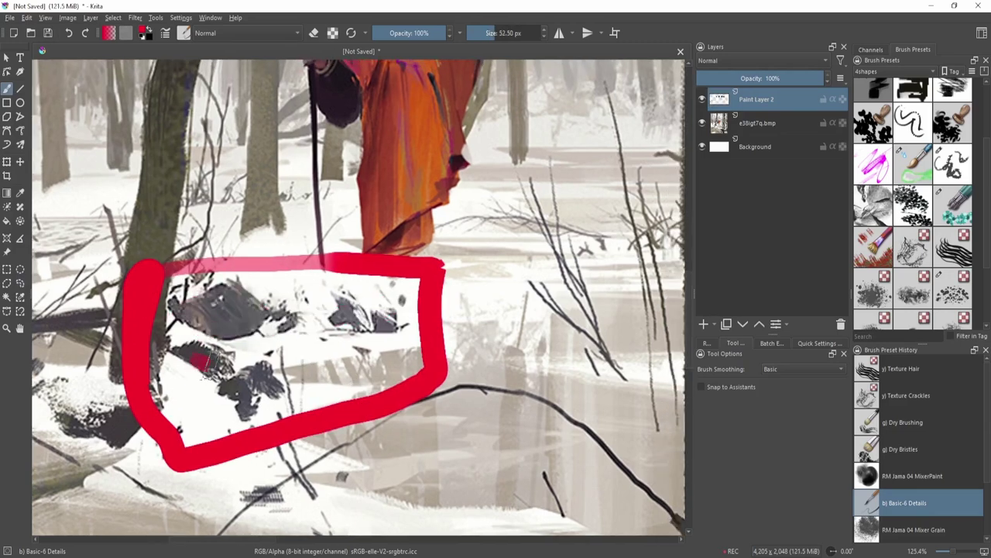
left_click_drag(210, 364, 279, 354)
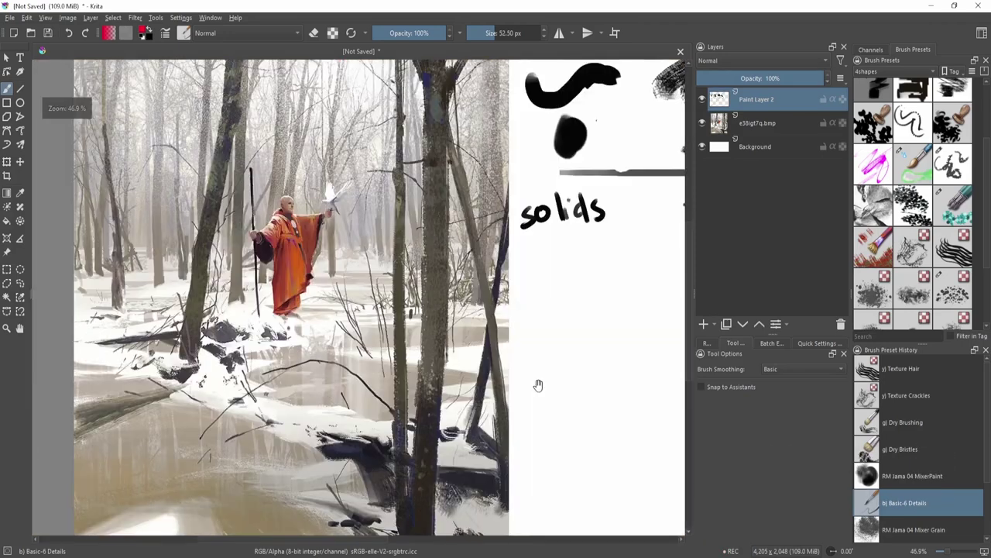
Try a red stroke beneath the "solids" and "textured" labels at about 52 px, and undo it.
left_click_drag(546, 350, 451, 357)
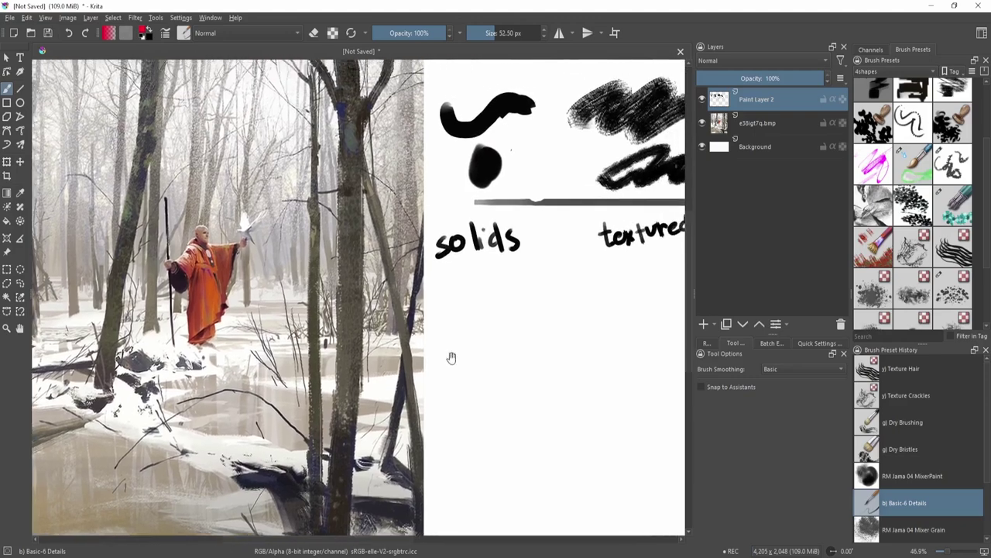
mouse_move(511, 333)
left_mouse_down()
mouse_move(558, 361)
mouse_move(635, 302)
mouse_move(638, 288)
left_mouse_up()
key("ctrl+z")
Block in the dark rocks below the monk as solid red shapes with the Basic-6 Details brush at about 30 px.
left_click_drag(380, 418, 452, 404)
left_click_drag(356, 438, 353, 387)
left_click_drag(288, 447, 429, 390)
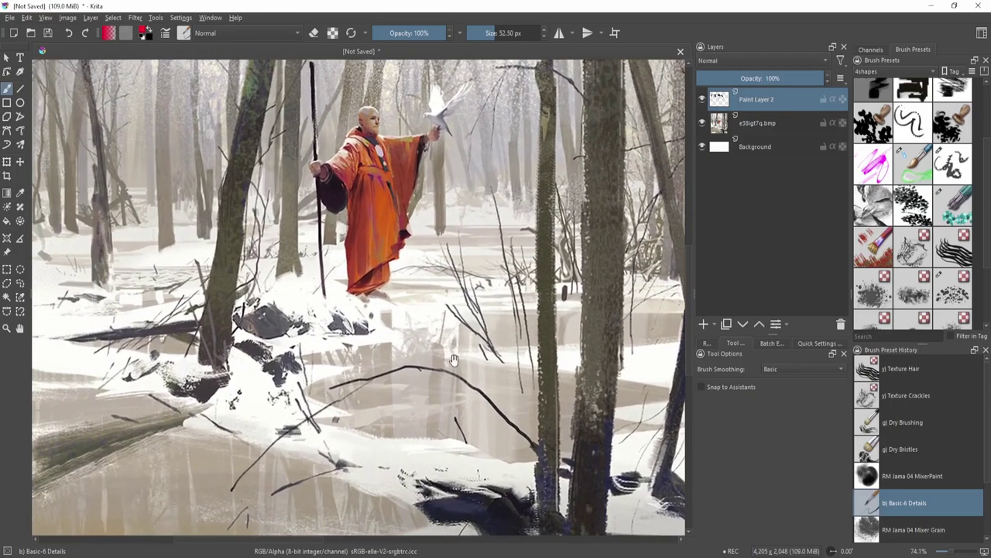
left_click_drag(340, 457, 338, 402)
mouse_move(179, 304)
left_mouse_down()
mouse_move(241, 350)
mouse_move(189, 313)
mouse_move(256, 324)
left_mouse_up()
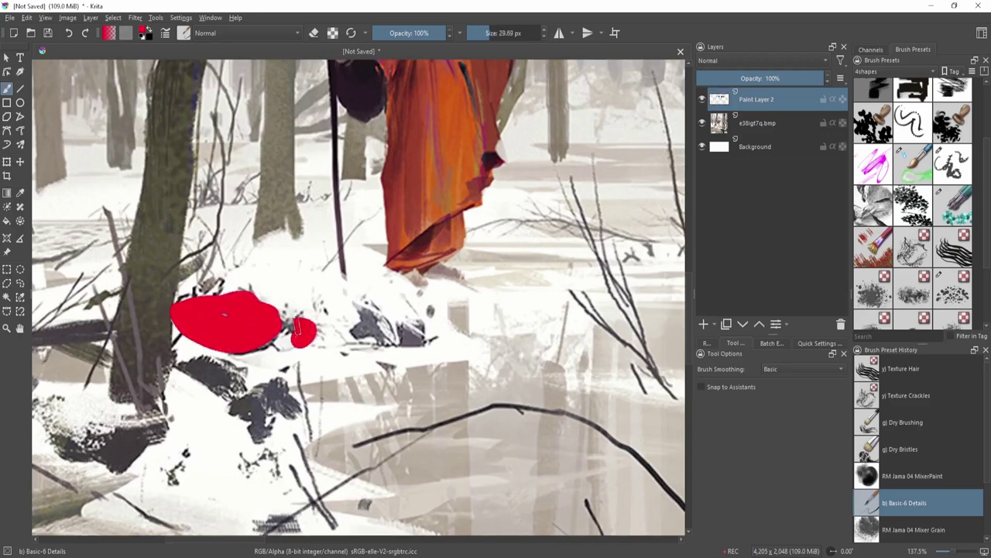
left_click_drag(431, 333, 425, 333)
left_click_drag(518, 258, 461, 228)
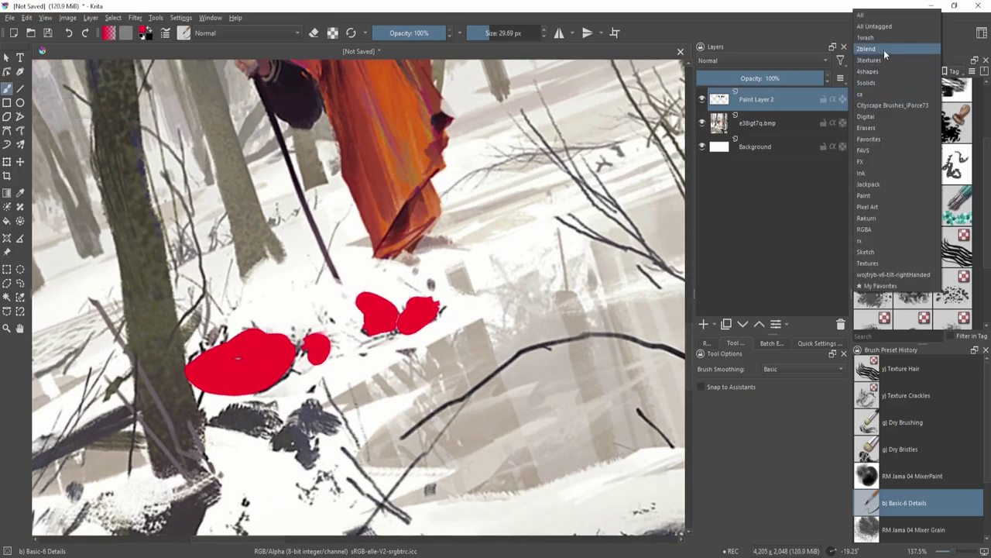
Erase texture into the upper edges of the red rocks with the Dry Bristles Eroded preset from the 3textures tag.
left_click(885, 60)
left_click(923, 98)
key("e")
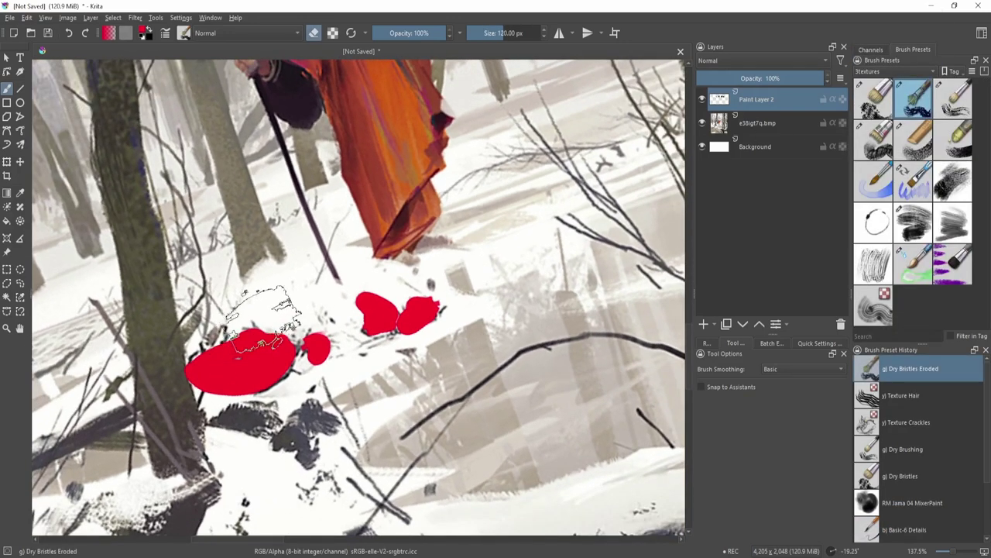
left_click_drag(268, 313, 235, 314, "shift")
mouse_move(181, 370)
left_mouse_down()
mouse_move(232, 320)
mouse_move(269, 329)
left_mouse_up()
mouse_move(223, 355)
left_mouse_down()
mouse_move(284, 316)
mouse_move(442, 292)
left_mouse_up()
mouse_move(354, 309)
left_mouse_down()
mouse_move(384, 305)
mouse_move(369, 285)
mouse_move(361, 316)
left_mouse_up()
Try red strokes beneath the red rocks with the Basic-6 Details brush, and undo them.
key("slash")
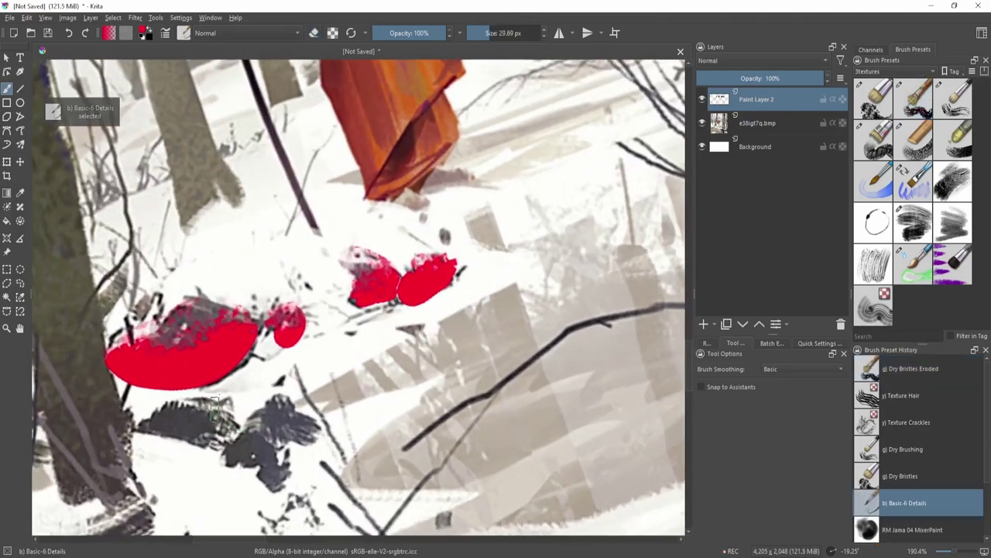
mouse_move(281, 375)
left_mouse_down("shift")
mouse_move(320, 398)
mouse_move(362, 405)
mouse_move(363, 326)
left_mouse_up("shift")
mouse_move(313, 457)
left_mouse_down()
mouse_move(309, 426)
mouse_move(295, 440)
left_mouse_up()
mouse_move(304, 434)
left_mouse_down()
mouse_move(328, 427)
mouse_move(361, 377)
mouse_move(369, 324)
mouse_move(358, 297)
mouse_move(377, 357)
mouse_move(351, 401)
left_mouse_up()
key("ctrl+z")
key("ctrl+z")
key("ctrl+z")
key("ctrl+z")
key("ctrl+z")
Try thin red lines along the lower edges of the red rocks at about 8 px, and undo them.
left_click_drag(409, 383, 391, 386, "ctrl")
mouse_move(306, 404)
left_mouse_down()
mouse_move(353, 373)
mouse_move(366, 305)
mouse_move(316, 404)
left_mouse_up()
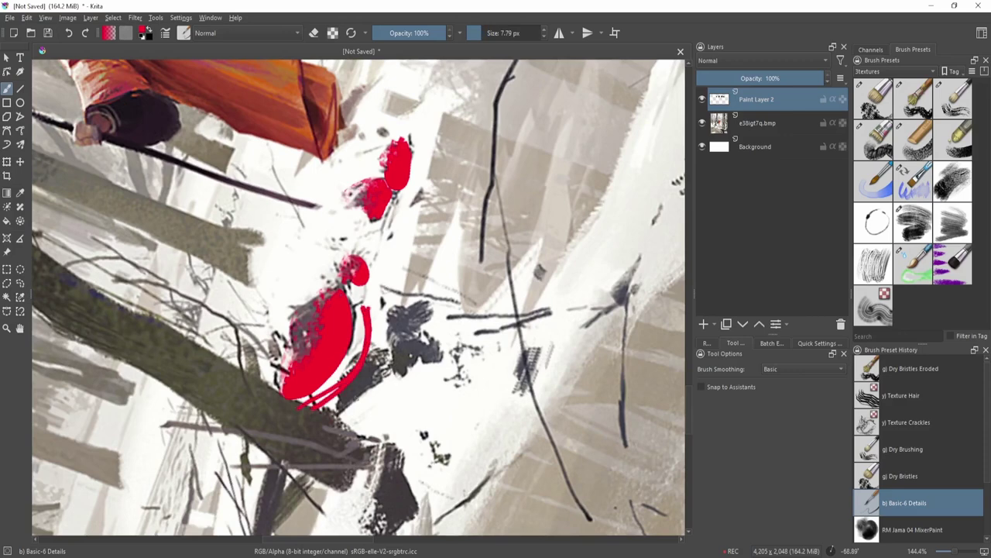
key("5")
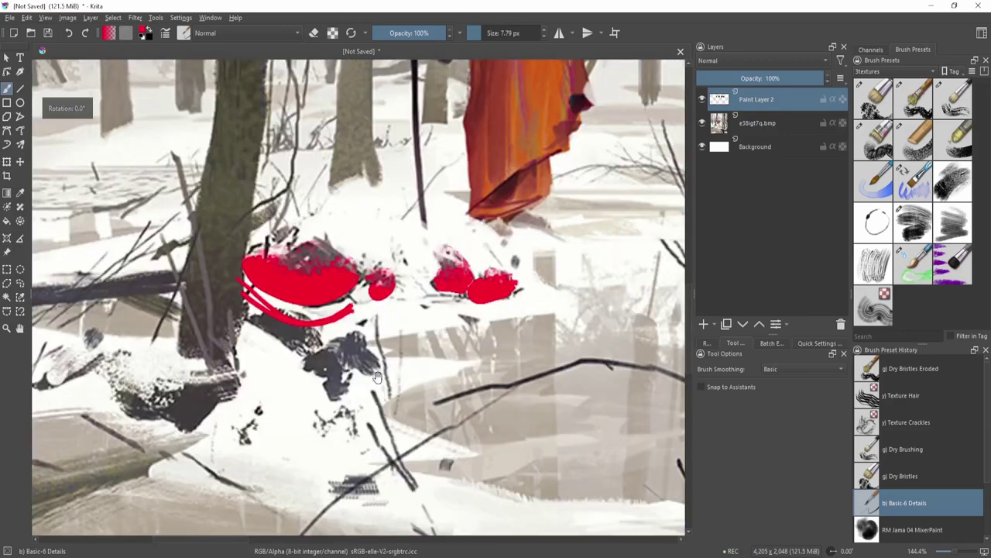
key("ctrl+z")
left_click_drag(449, 357, 425, 359)
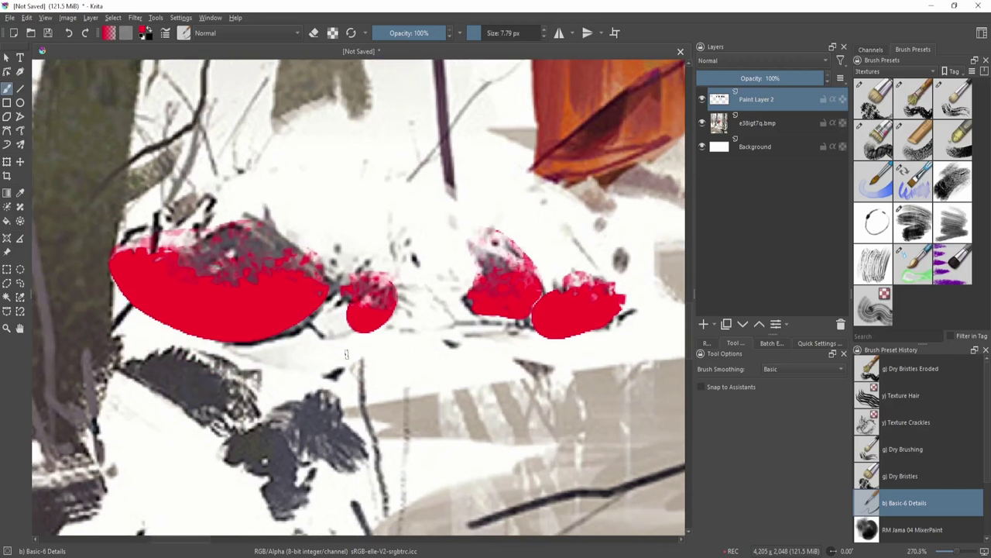
left_click_drag(343, 339, 401, 320)
key("ctrl+z")
Draw a red arrow pointing at the textured upper edge of the largest red rock at about 8 px.
mouse_move(412, 387)
left_mouse_down()
mouse_move(387, 365)
mouse_move(395, 372)
left_mouse_up()
mouse_move(336, 226)
left_mouse_down()
mouse_move(303, 261)
mouse_move(322, 258)
left_mouse_up()
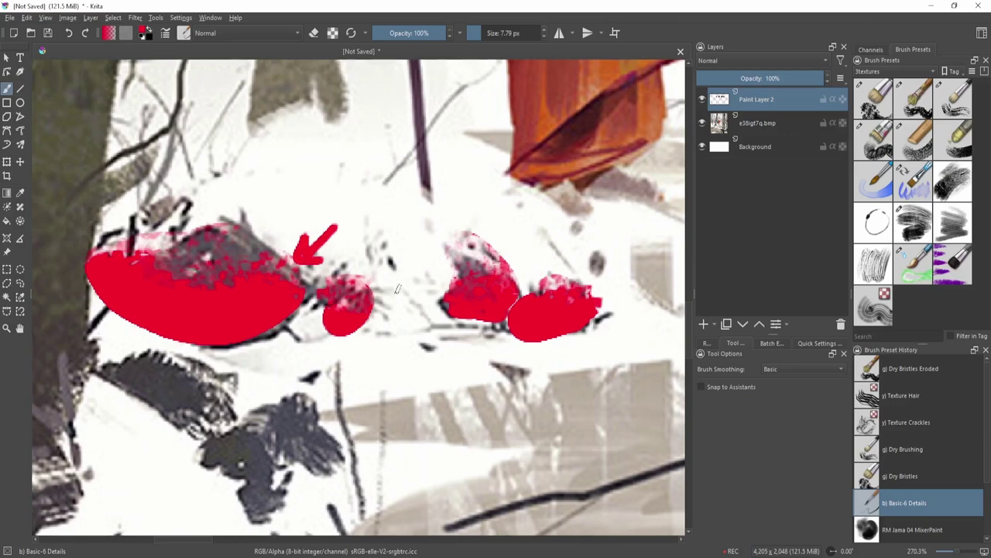
left_click_drag(397, 288, 375, 313)
left_click_drag(436, 300, 435, 332)
key("5")
scroll(461, 326, "down", 5)
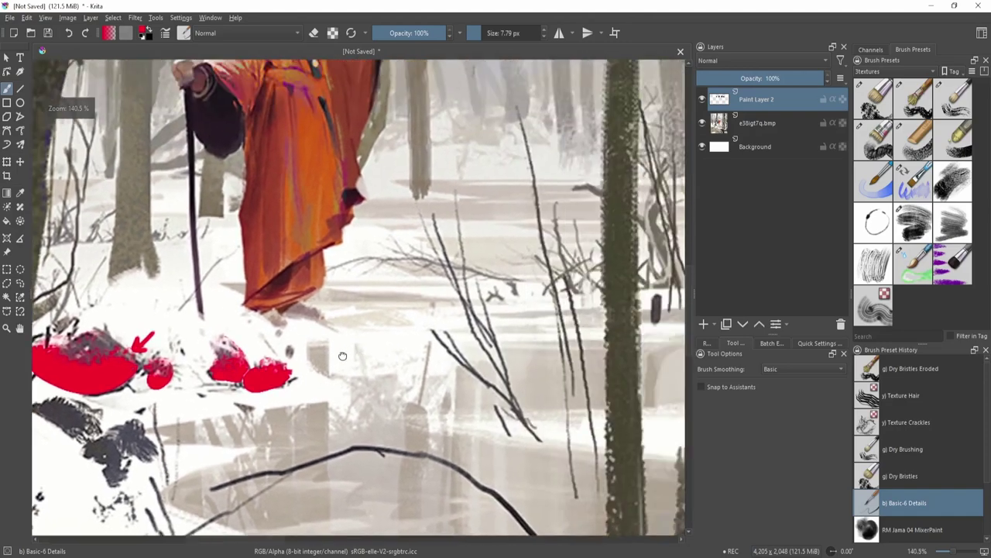
Enlarge the Basic-6 Details brush to about 41 px and display the presets tagged 2blend.
scroll(434, 325, "down", 3)
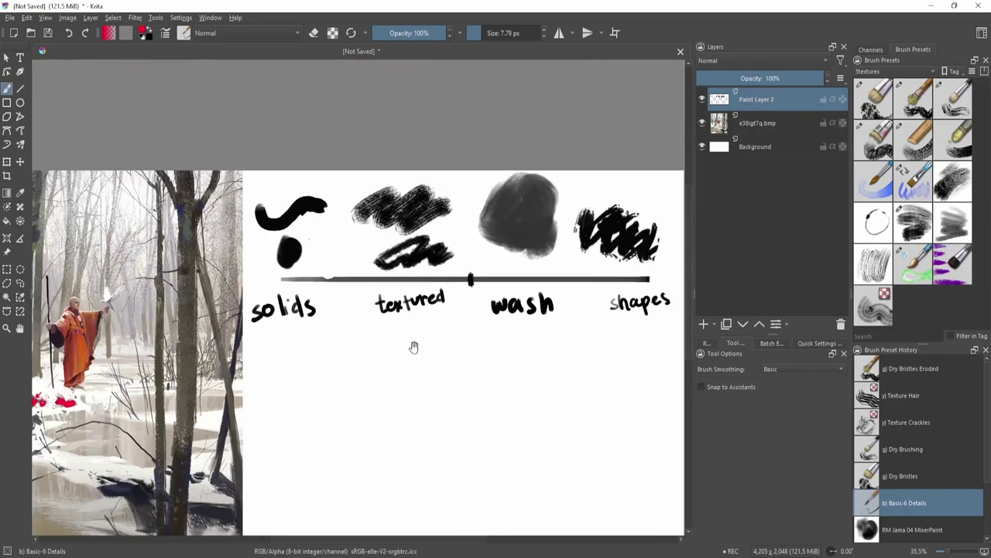
left_click_drag(383, 304, 456, 350)
left_click_drag(252, 313, 364, 318)
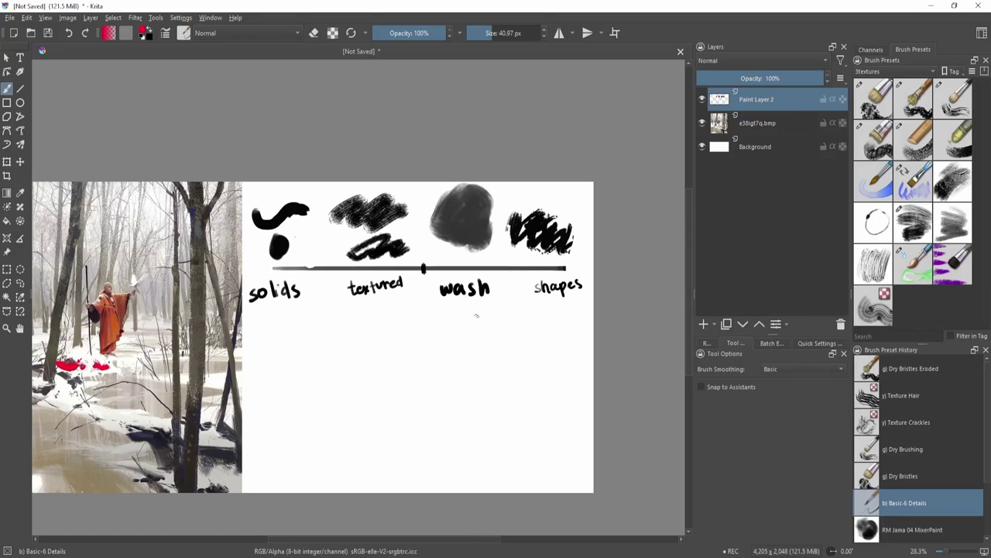
left_click(889, 72)
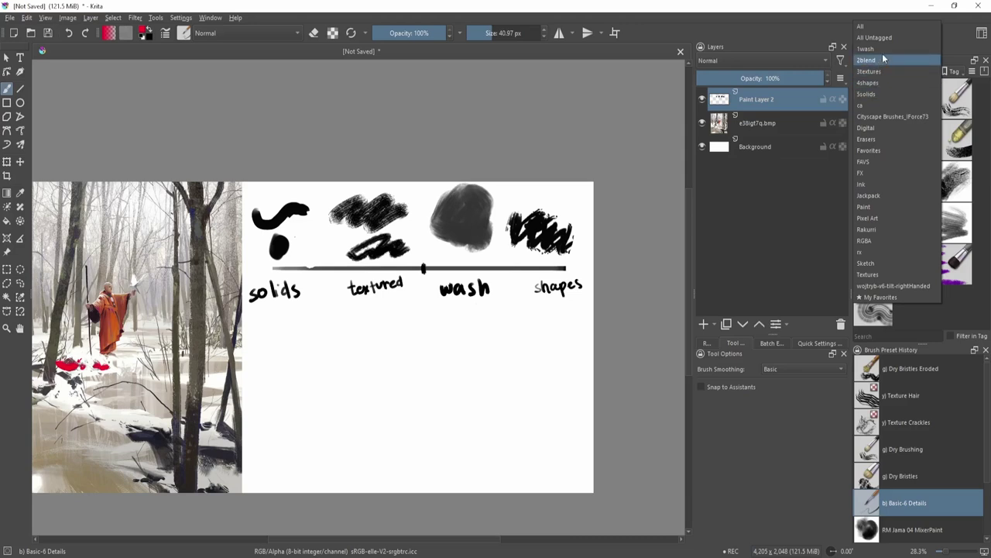
left_click(882, 61)
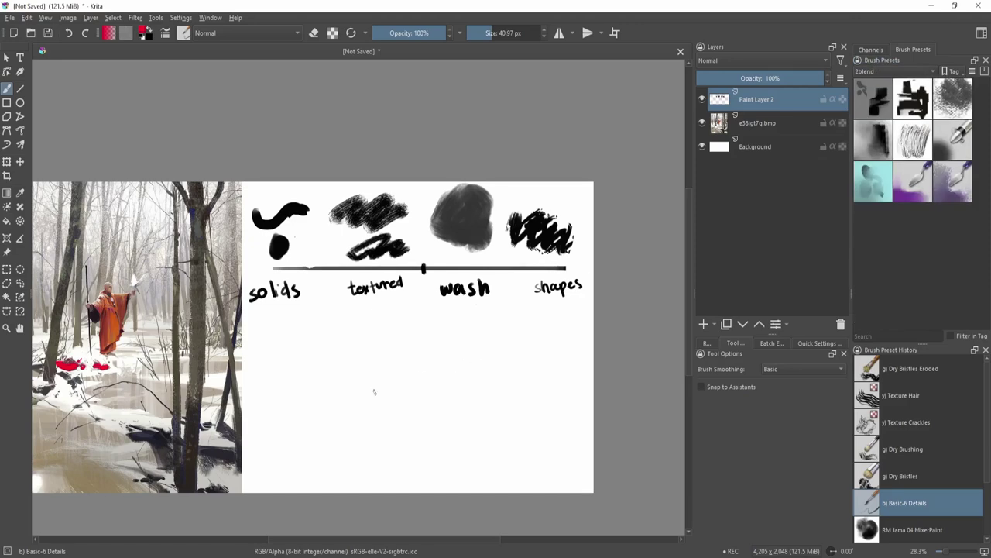
Paint red beside the wash swatch, smudge it with wojtryb6 R 14 grainy dry smudge at about 115 px, and undo it all.
mouse_move(444, 355)
left_mouse_down()
mouse_move(438, 367)
mouse_move(501, 303)
mouse_move(490, 266)
mouse_move(536, 277)
mouse_move(508, 251)
left_mouse_up()
key("ctrl+z")
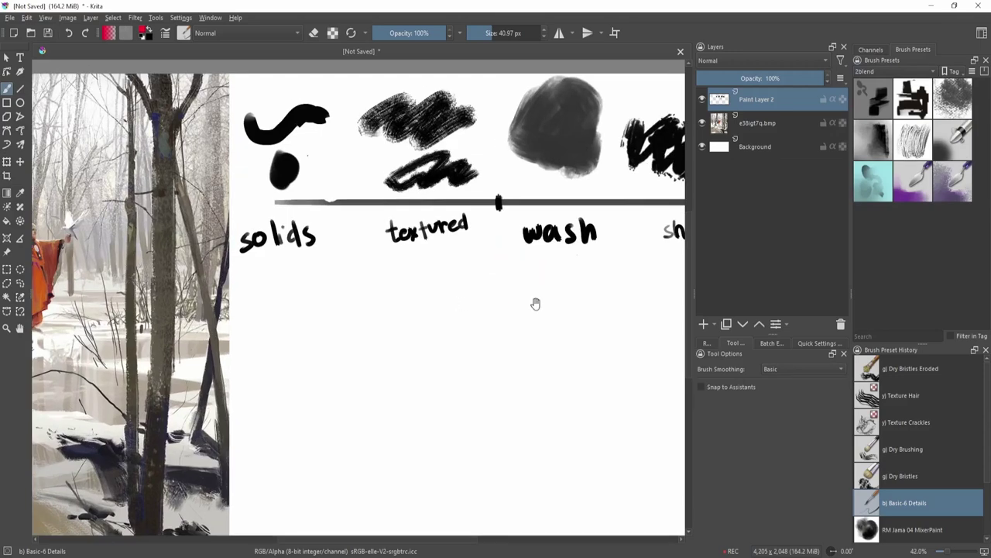
left_click_drag(536, 304, 545, 275)
mouse_move(541, 255)
left_mouse_down()
mouse_move(535, 287)
mouse_move(558, 307)
left_mouse_up()
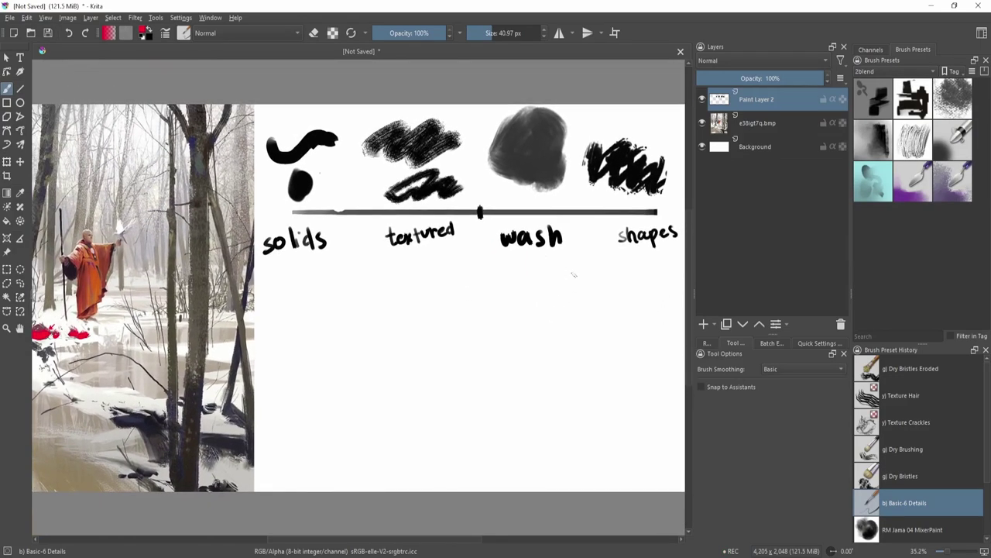
mouse_move(594, 252)
left_mouse_down()
mouse_move(563, 191)
mouse_move(559, 198)
mouse_move(580, 193)
mouse_move(539, 171)
mouse_move(565, 172)
mouse_move(570, 229)
mouse_move(546, 199)
mouse_move(564, 186)
mouse_move(558, 203)
mouse_move(578, 167)
mouse_move(540, 134)
mouse_move(560, 217)
left_mouse_up()
left_click(910, 192)
key("ctrl+z")
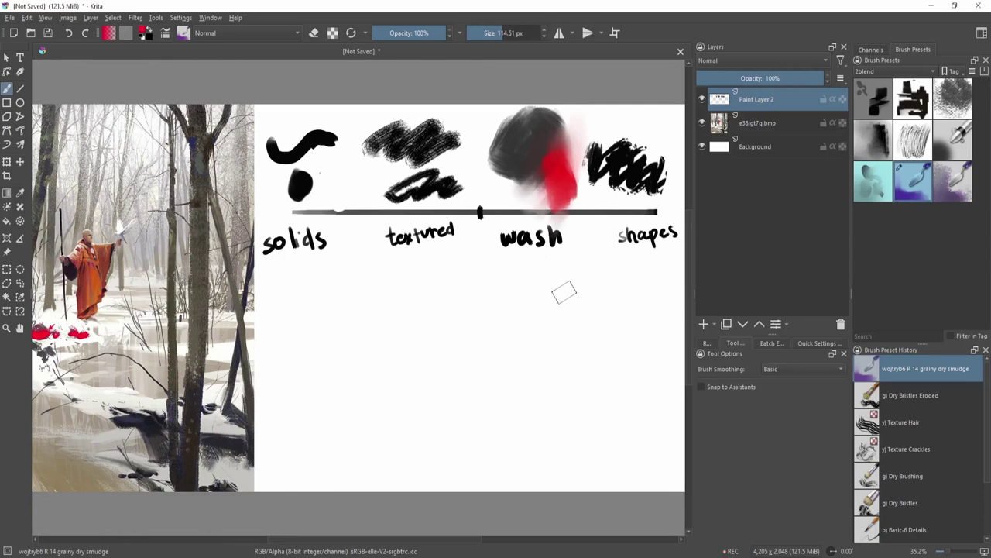
key("ctrl+z")
key("ctrl+z")
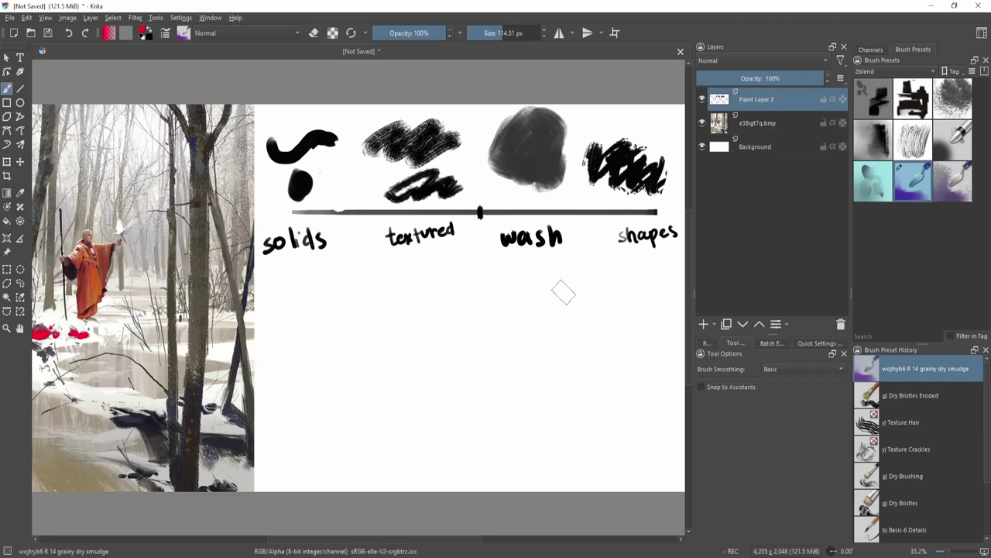
Review the list of brush preset tags and close it with 2blend still chosen.
left_click_drag(332, 227, 339, 206)
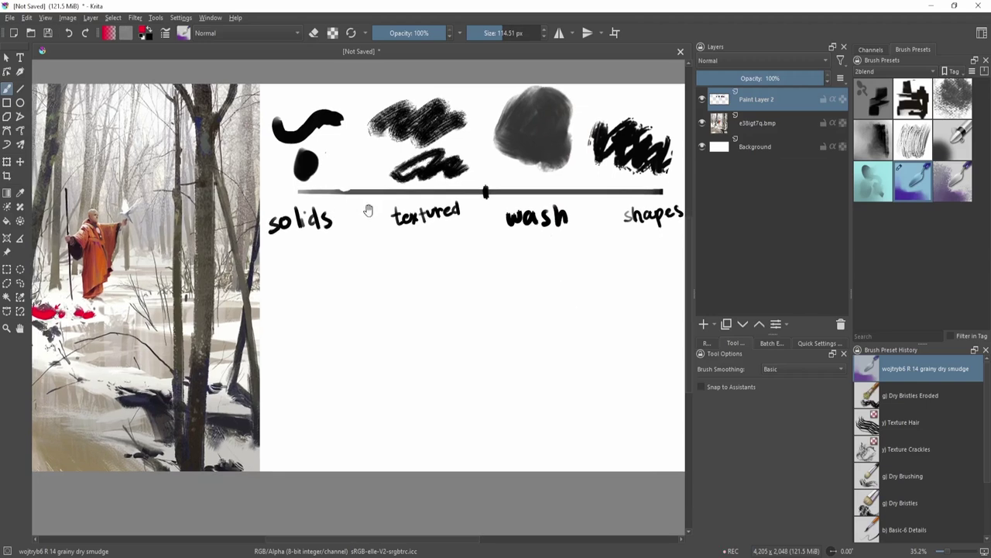
left_click(889, 73)
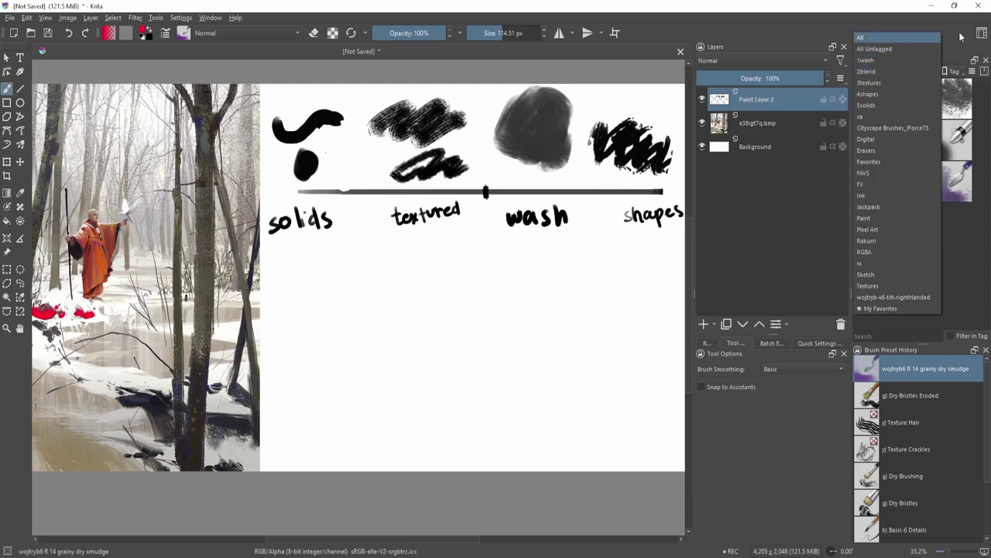
left_click(903, 71)
left_click(903, 70)
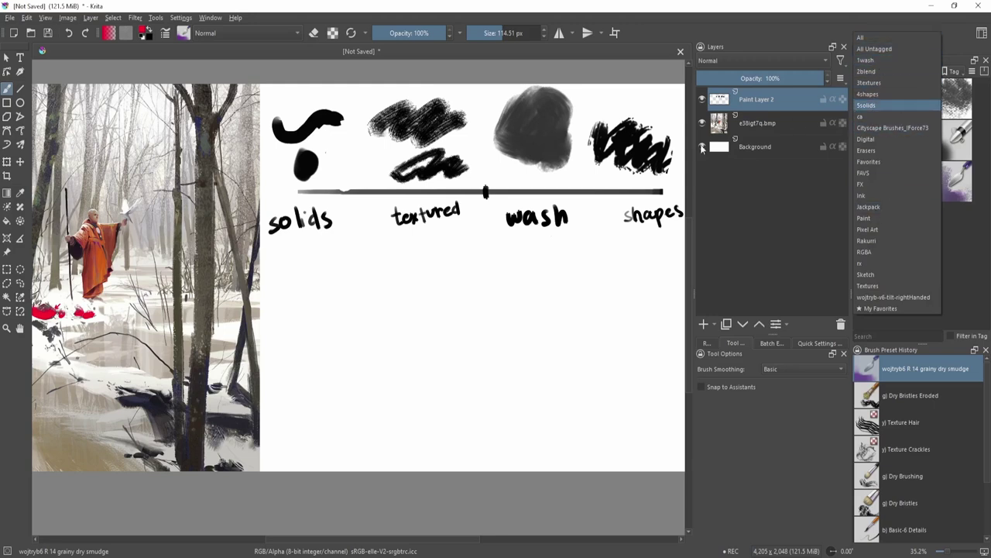
left_click(559, 331)
Try a red upward arrow between the "wash" and "shapes" labels with Basic-6 Details at about 41 px, and undo it.
left_click_drag(587, 276, 493, 286)
key("slash")
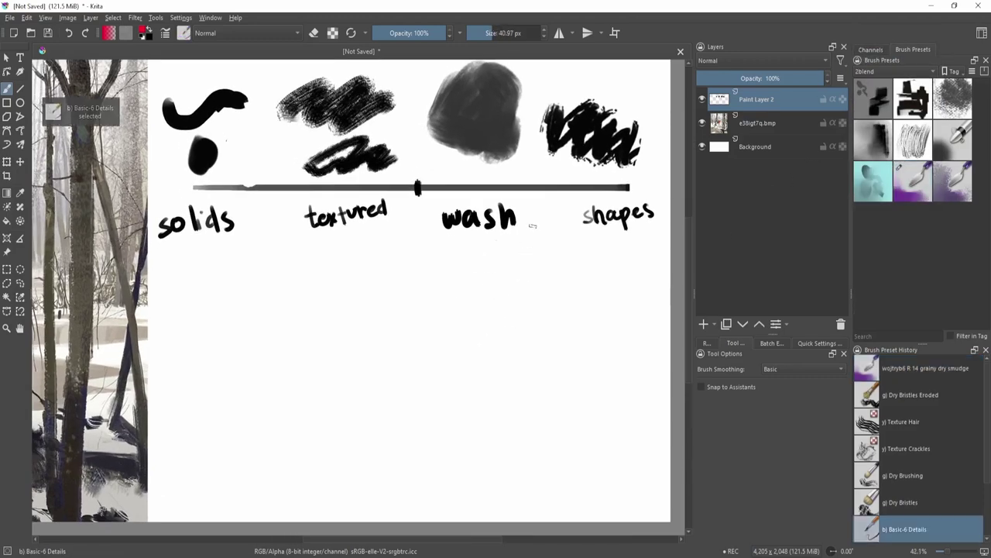
left_click_drag(538, 203, 548, 206)
key("ctrl+z")
left_click_drag(540, 244, 545, 204)
left_click_drag(533, 212, 554, 209)
key("ctrl+z")
key("ctrl+z")
Draw a red curve linking "wash" and "shapes" with an arrow rising from it, and undo the arrow.
left_click_drag(503, 240, 593, 229)
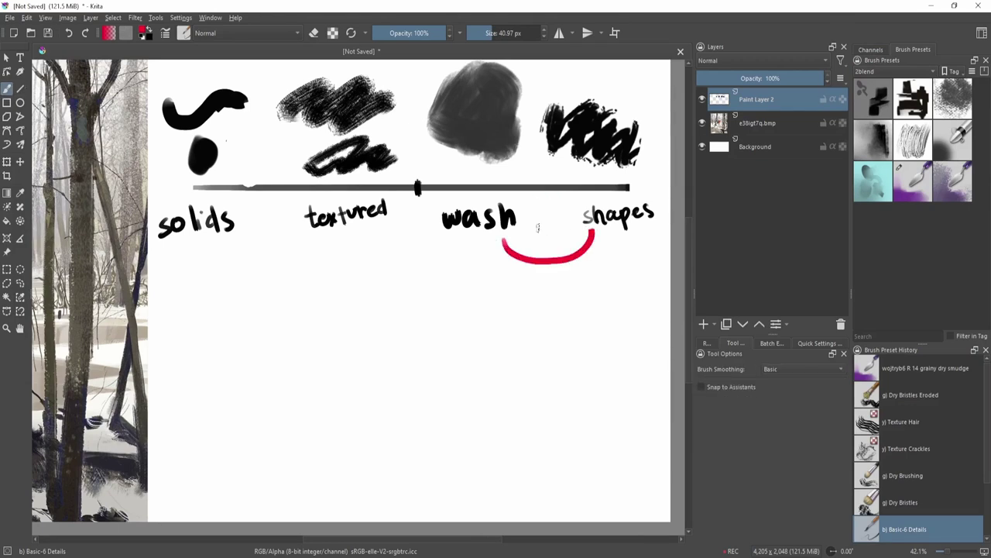
mouse_move(545, 258)
left_mouse_down()
mouse_move(541, 206)
mouse_move(525, 209)
mouse_move(555, 208)
left_mouse_up()
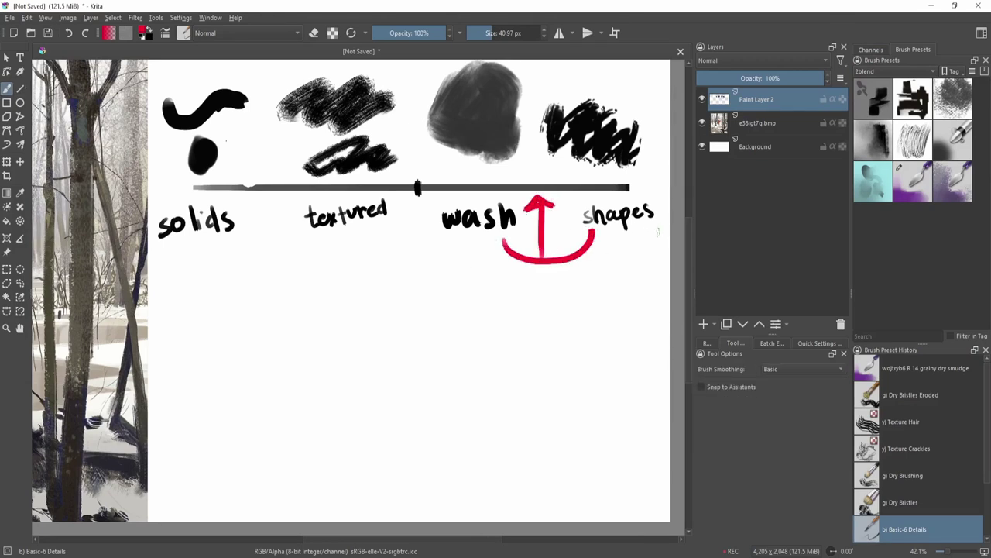
key("ctrl+z")
key("ctrl+z")
Draw a red curve linking "solids" and "textured", and undo it together with the curve between "wash" and "shapes".
mouse_move(376, 235)
left_mouse_down()
mouse_move(449, 246)
mouse_move(392, 252)
mouse_move(436, 262)
left_mouse_up()
key("ctrl+z")
mouse_move(202, 250)
left_mouse_down()
mouse_move(328, 251)
mouse_move(239, 277)
left_mouse_up()
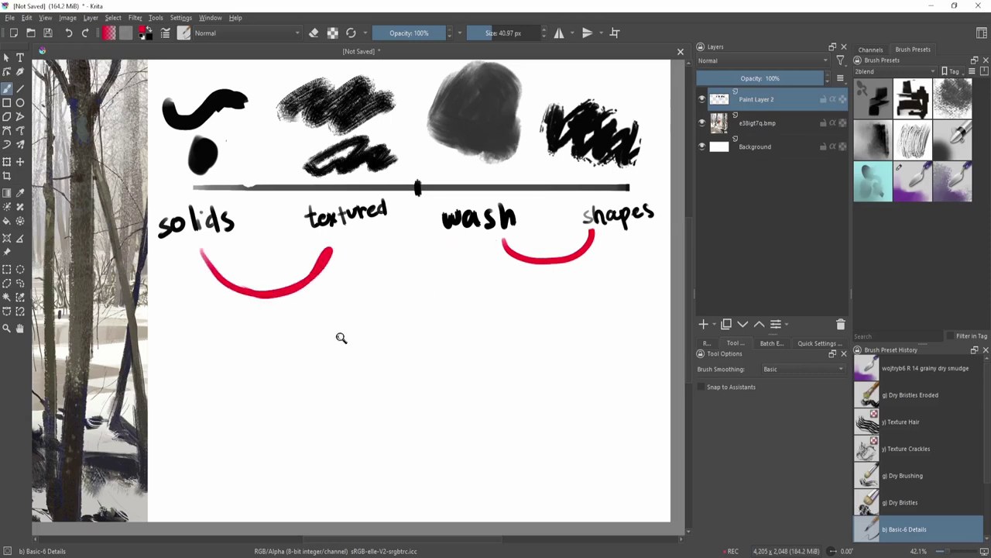
left_click_drag(340, 336, 338, 367)
key("ctrl+z")
key("ctrl+z")
Try one continuous scalloped red line linking all four labels, and undo it.
left_click_drag(230, 252, 543, 230)
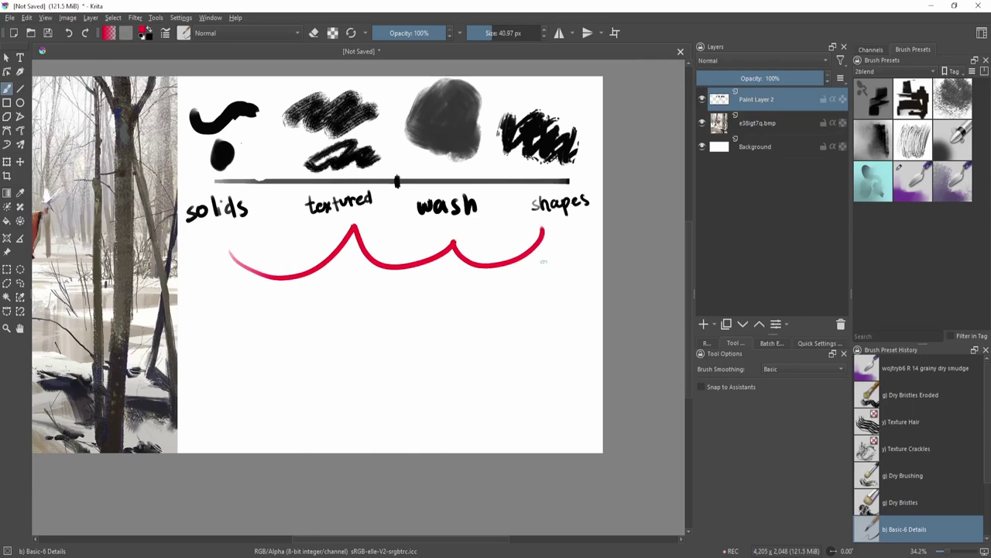
key("ctrl+z")
scroll(498, 317, "up", 1)
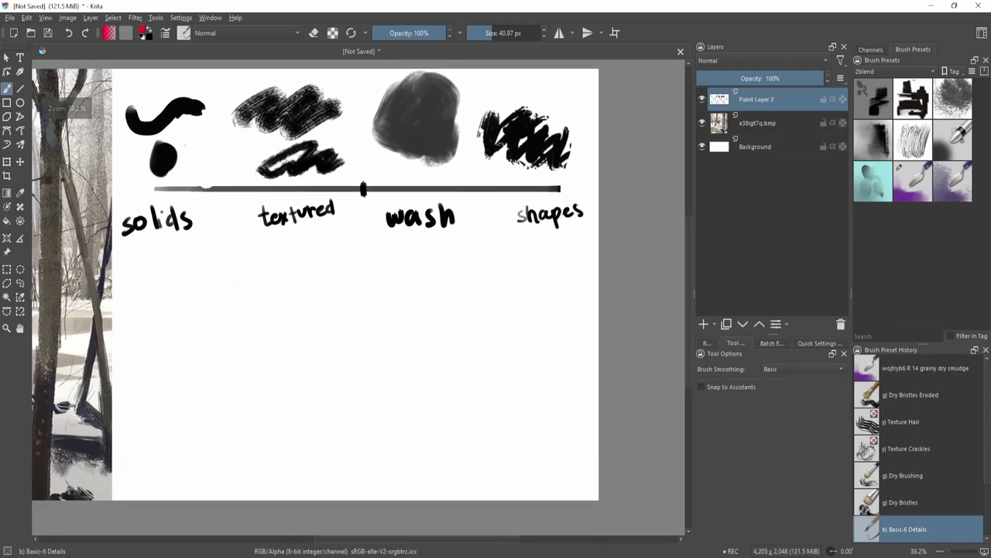
Try framing the shapes swatch with a red box and adding marks around it, and undo them.
mouse_move(474, 118)
left_mouse_down()
mouse_move(578, 189)
mouse_move(567, 93)
mouse_move(488, 94)
left_mouse_up()
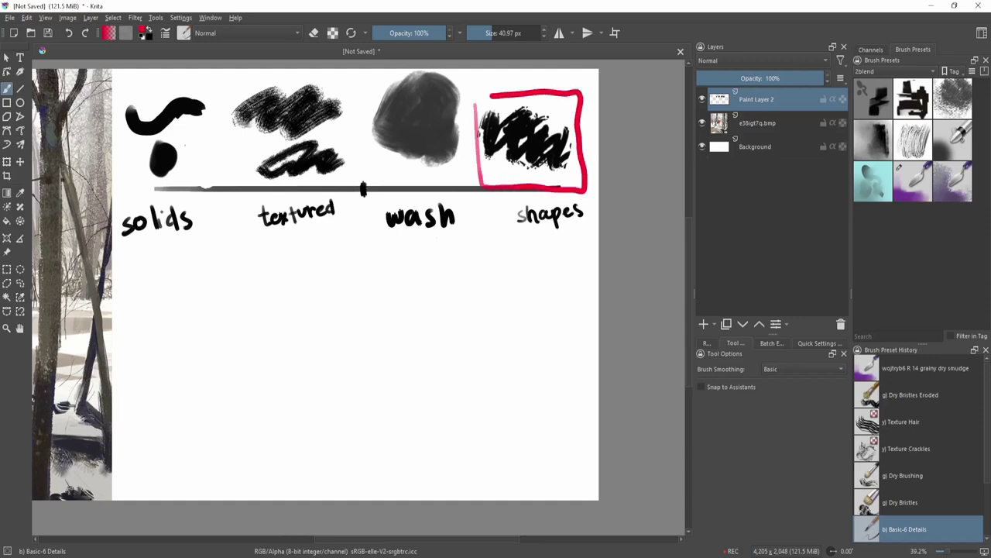
key("ctrl+z")
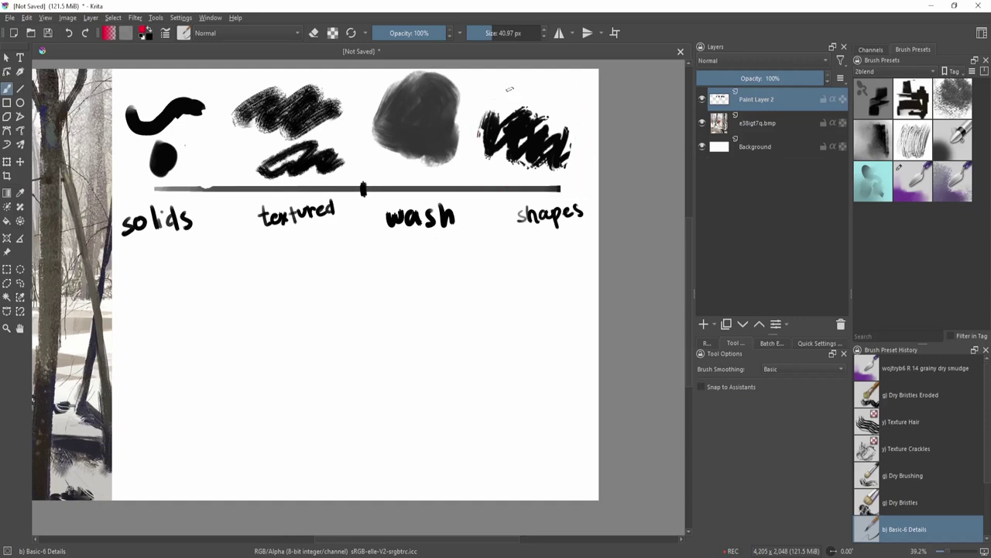
mouse_move(509, 89)
left_mouse_down()
mouse_move(498, 180)
mouse_move(591, 169)
mouse_move(572, 96)
mouse_move(546, 86)
left_mouse_up()
key("ctrl+z")
mouse_move(566, 190)
left_mouse_down()
mouse_move(593, 155)
mouse_move(568, 185)
left_mouse_up()
key("ctrl+z")
Search the brush presets for "mecha" and select the Shapes Mecha preset.
left_click(889, 72)
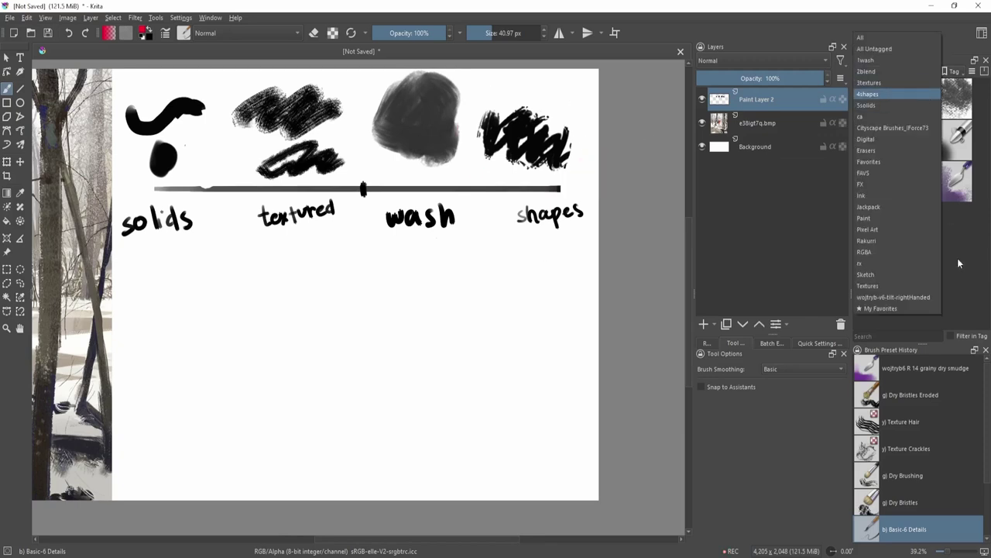
left_click(960, 256)
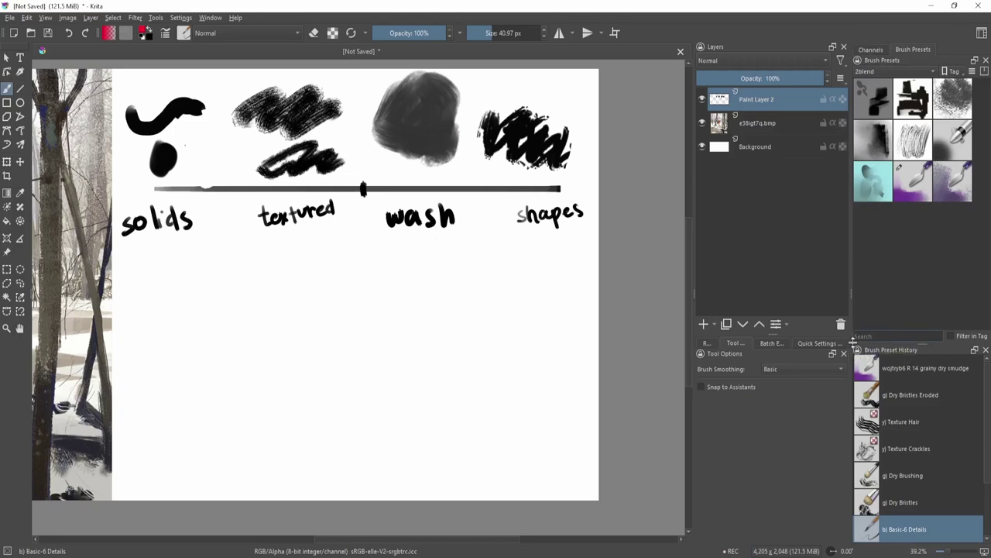
type("mecha")
left_click(871, 89)
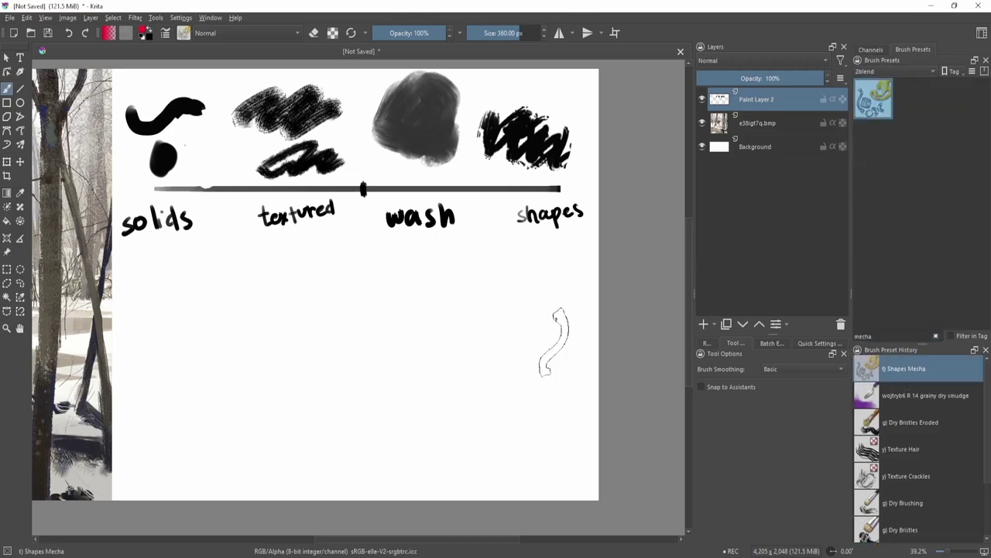
Paint a cluster of red mecha shapes below the "wash" and "shapes" labels, with the brush enlarged to about 501 px.
mouse_move(454, 307)
left_mouse_down()
mouse_move(498, 355)
mouse_move(496, 368)
mouse_move(555, 309)
left_mouse_up()
key("ctrl+z")
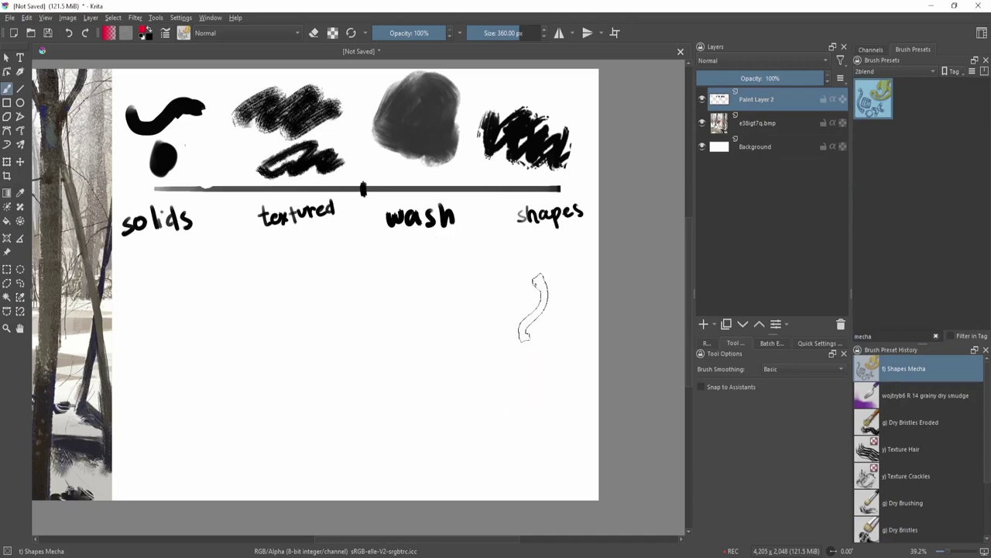
left_click_drag(462, 373, 496, 372)
mouse_move(407, 372)
left_mouse_down()
mouse_move(512, 342)
mouse_move(447, 378)
mouse_move(572, 341)
mouse_move(513, 361)
left_mouse_up()
scroll(427, 354, "down", 2)
left_click_drag(427, 354, 525, 374)
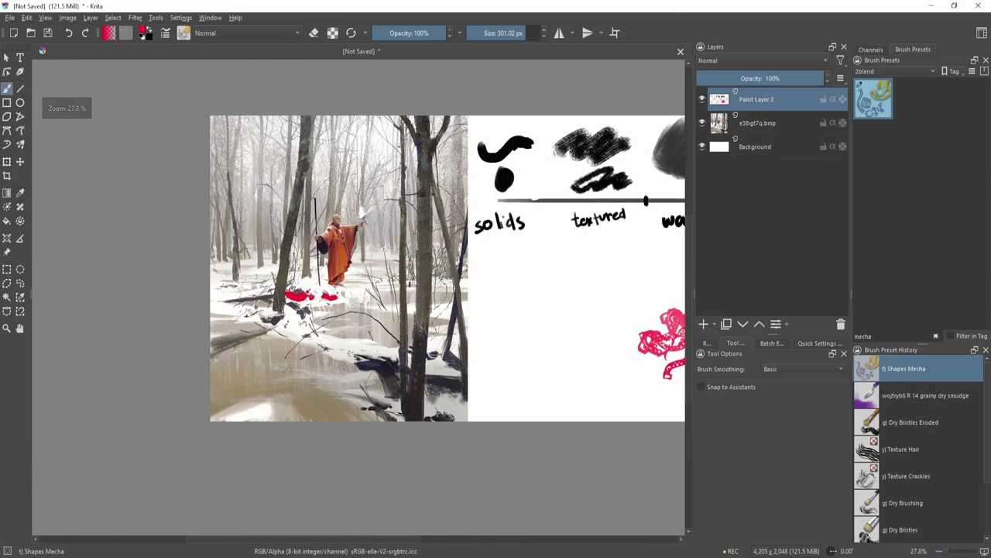
Extend the red mecha cluster to beneath the "solids" and "textured" labels with the Shapes Mecha brush at about 501 px.
mouse_move(424, 257)
left_mouse_down()
mouse_move(404, 271)
mouse_move(524, 288)
mouse_move(446, 282)
left_mouse_up()
key("ctrl+z")
scroll(447, 282, "up", 2)
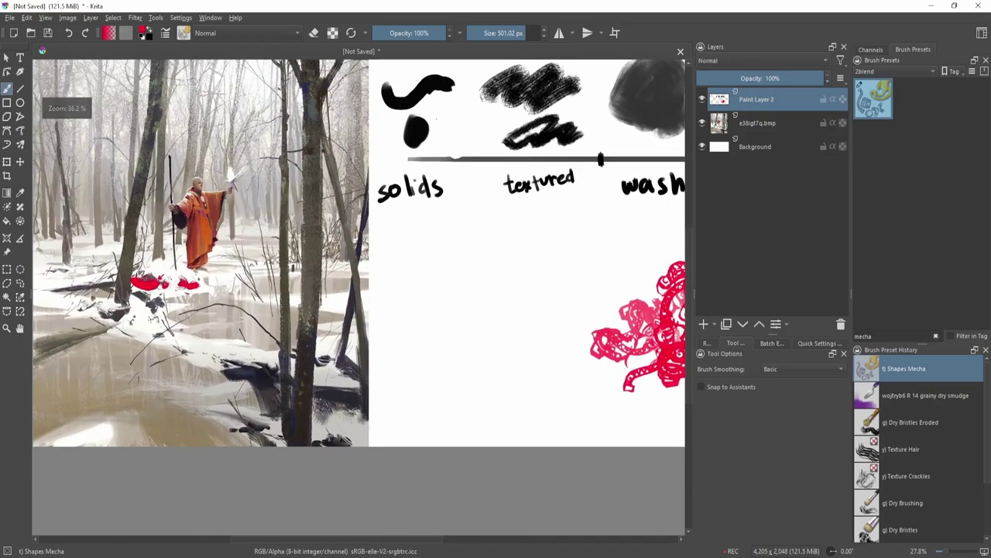
mouse_move(442, 376)
left_mouse_down()
mouse_move(512, 364)
mouse_move(582, 322)
mouse_move(582, 333)
mouse_move(546, 376)
mouse_move(485, 310)
mouse_move(489, 317)
mouse_move(496, 279)
mouse_move(500, 319)
left_mouse_up()
left_click_drag(476, 361, 503, 321)
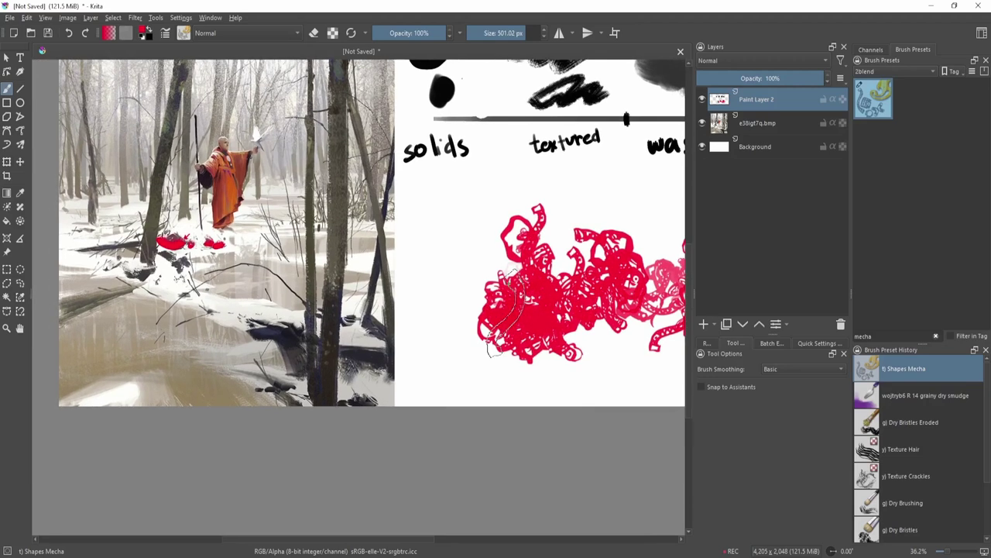
Erase mecha-shaped texture out of the red cluster beneath "solids" and "textured" using the Shapes Mecha brush in eraser mode.
left_click_drag(581, 276, 497, 309)
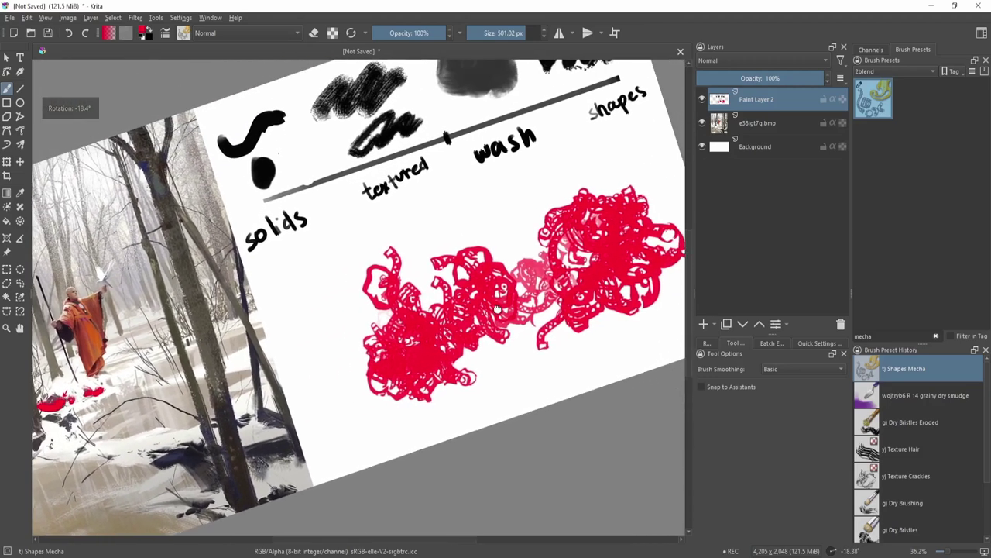
key("e")
mouse_move(372, 402)
left_mouse_down()
mouse_move(356, 341)
mouse_move(387, 256)
mouse_move(434, 310)
mouse_move(349, 404)
mouse_move(426, 317)
mouse_move(511, 248)
mouse_move(472, 271)
mouse_move(534, 219)
mouse_move(535, 194)
left_mouse_up()
key("5")
left_click_drag(500, 385, 413, 338)
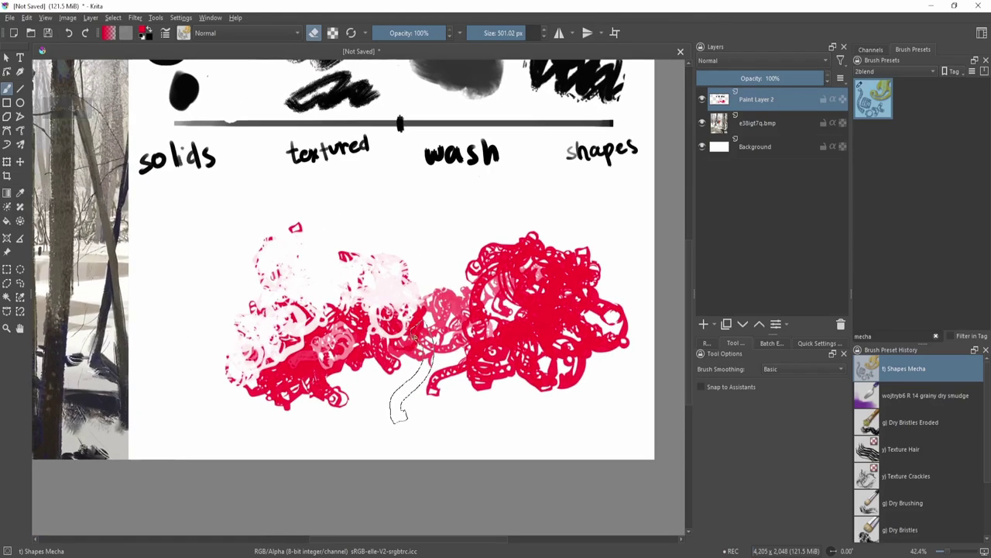
Select the red mecha cluster below the category labels with a freehand selection outline and delete it from Paint Layer 2.
scroll(484, 298, "down", 2)
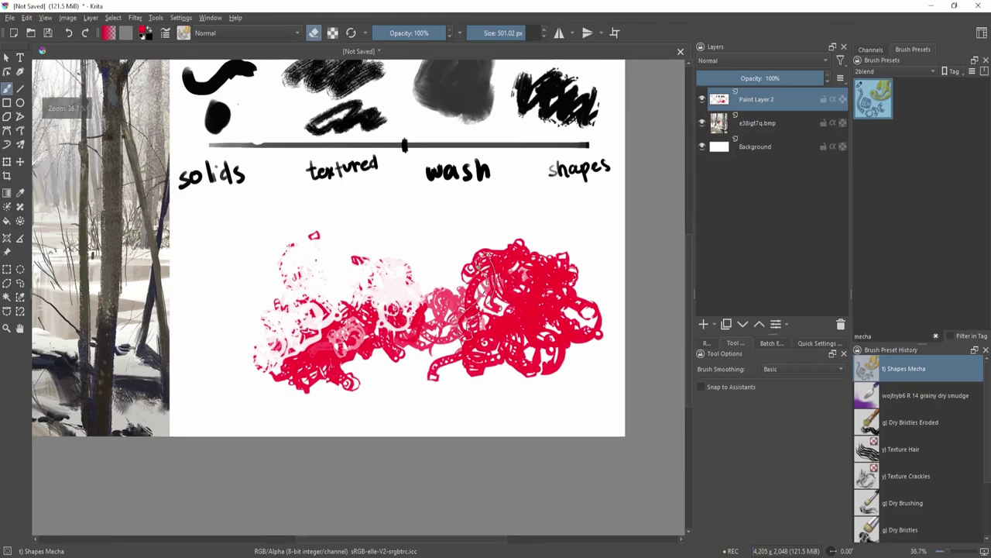
left_click(20, 282)
scroll(468, 274, "down", 2)
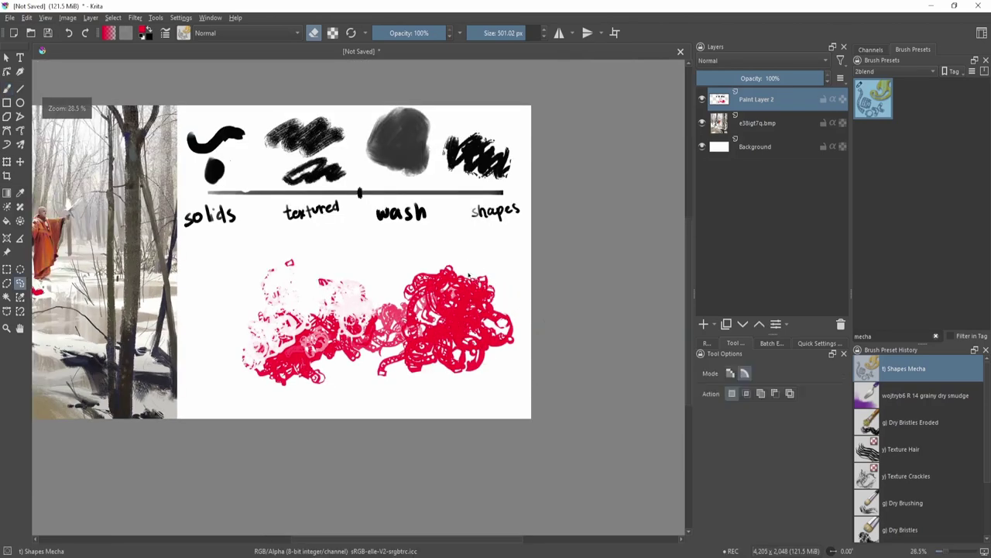
mouse_move(483, 251)
left_mouse_down()
mouse_move(422, 244)
mouse_move(217, 372)
mouse_move(501, 389)
mouse_move(524, 305)
left_mouse_up()
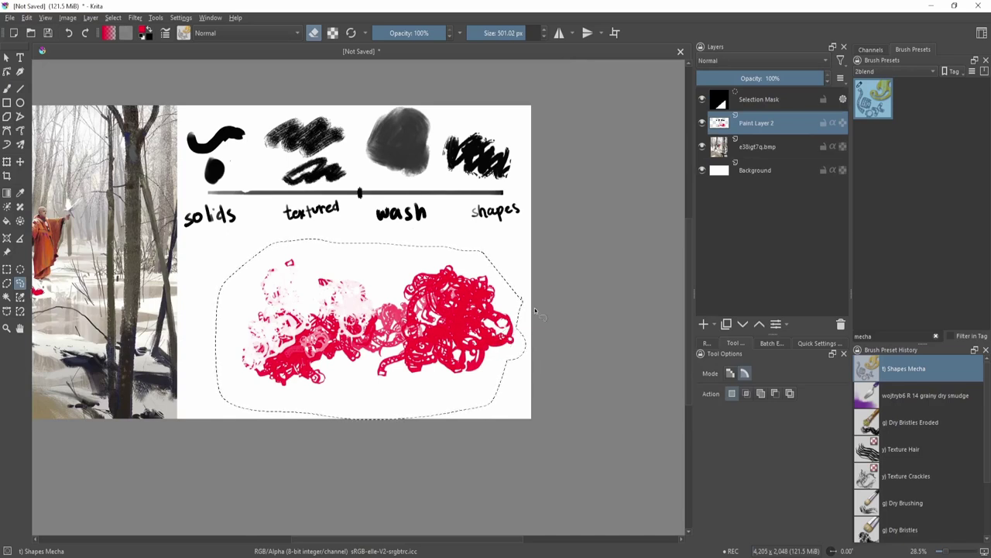
key("Delete")
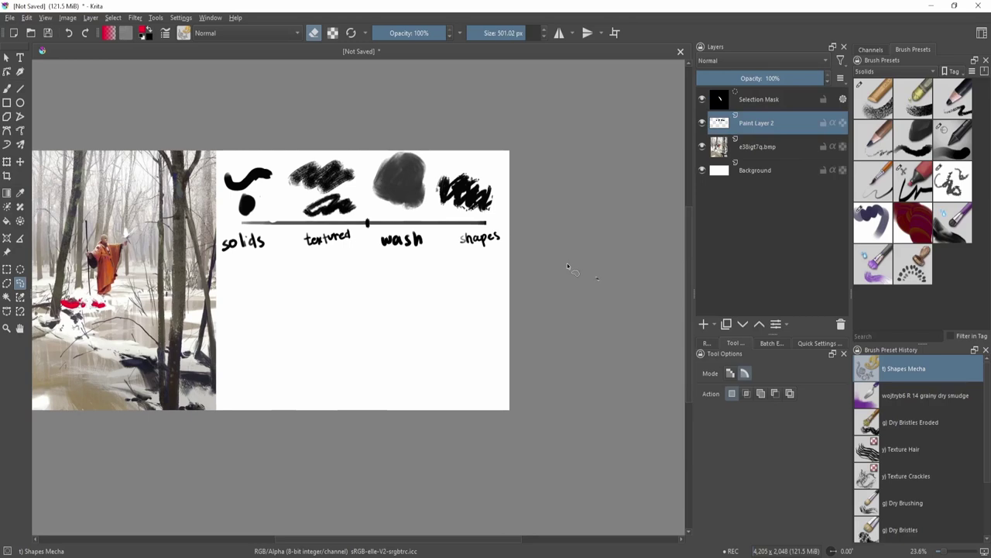
Browse the brush presets tagged 1wash, picking rx supersoft and Screentone Moire as examples.
left_click(892, 71)
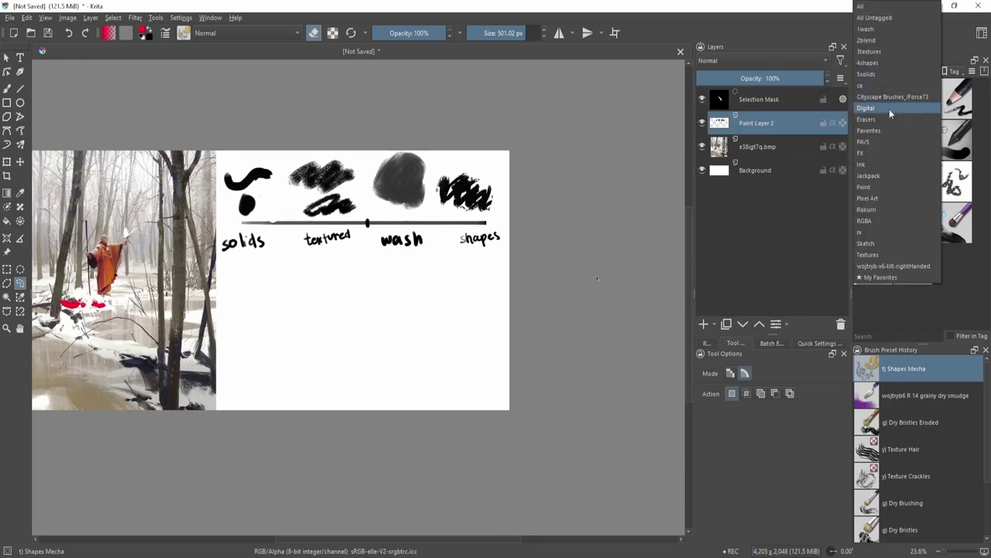
left_click(887, 29)
left_click(917, 203)
scroll(902, 203, "down", 1)
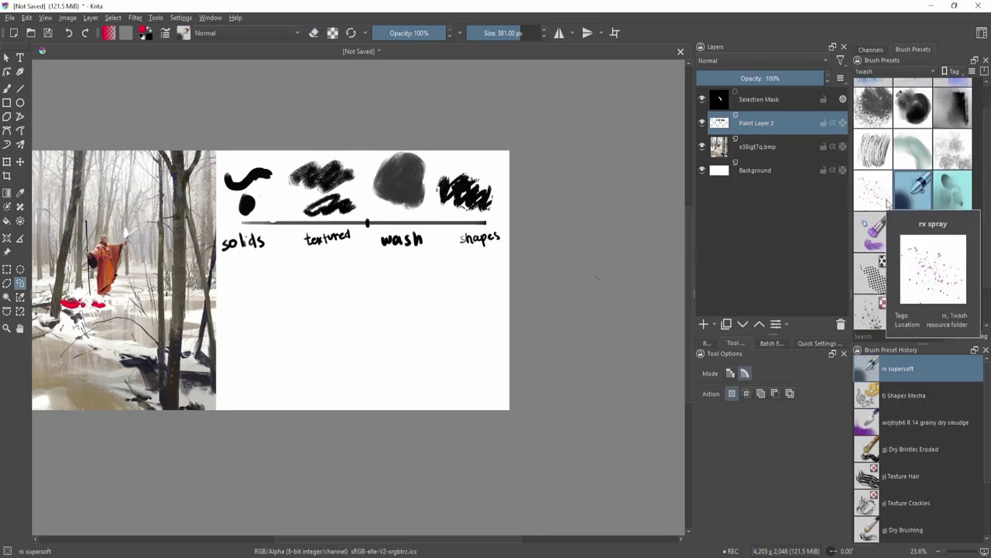
scroll(916, 181, "up", 2)
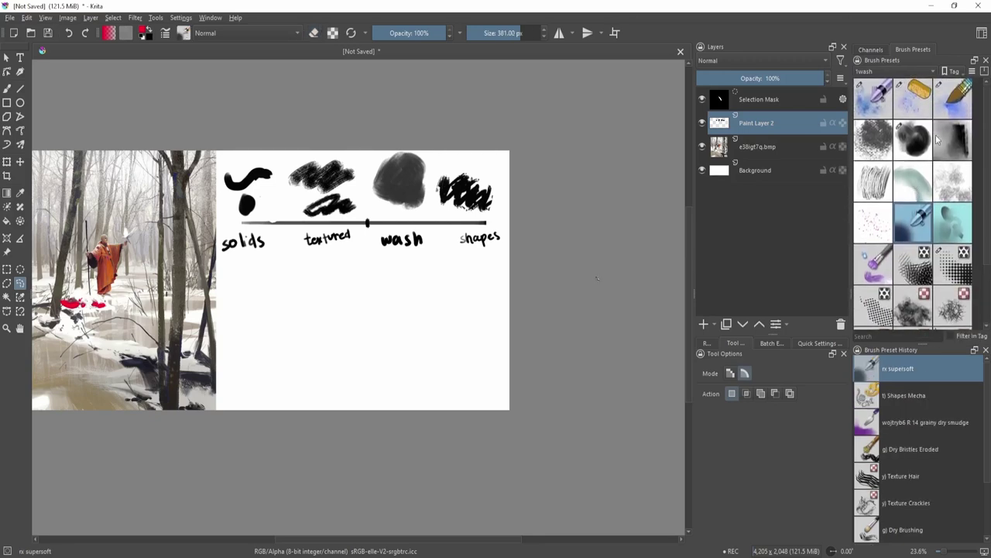
left_click_drag(914, 216, 916, 175)
left_click(913, 225)
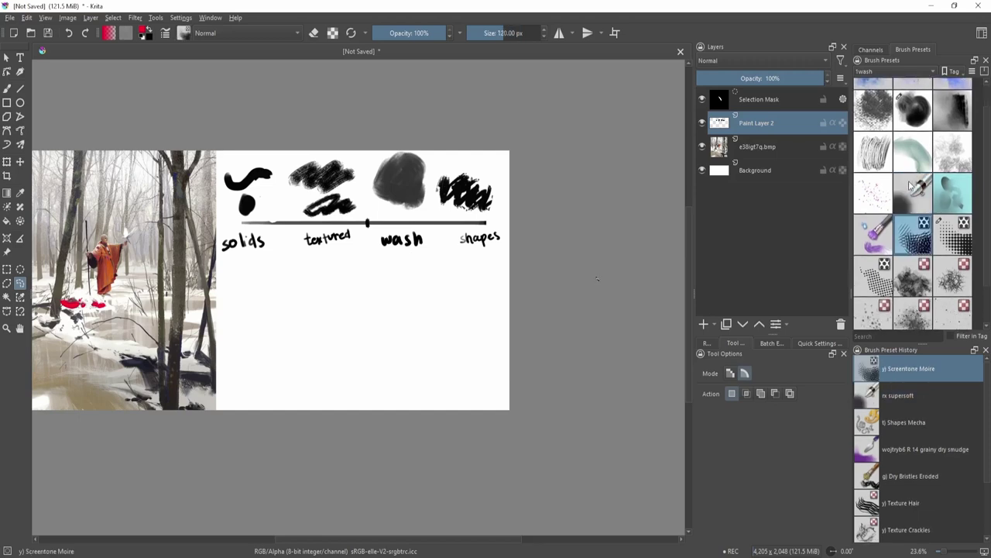
Filter the brush presets to the 5solids tag, select rx simplepaint color, clear the selection and activate the Freehand Brush tool.
left_click(896, 72)
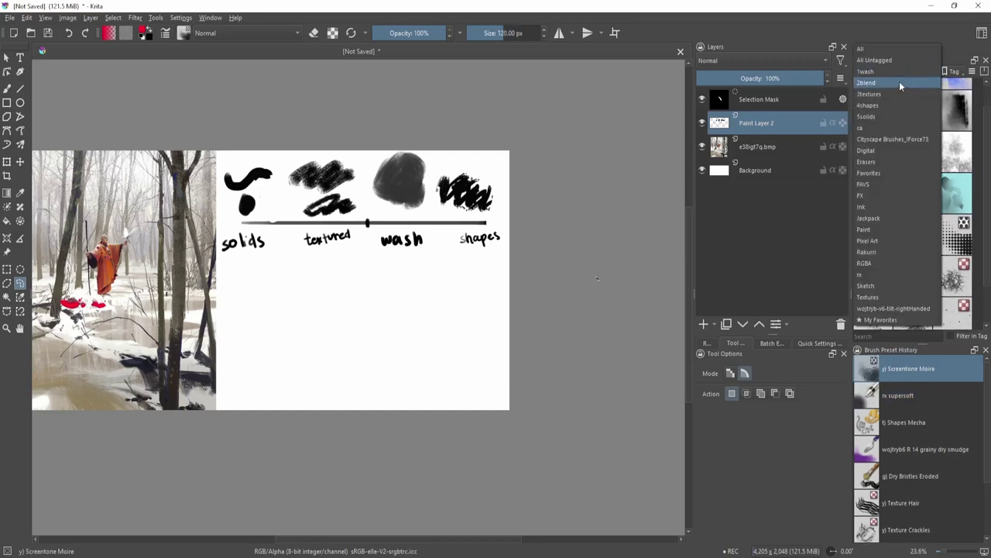
left_click(899, 90)
left_click(900, 72)
left_click(906, 90)
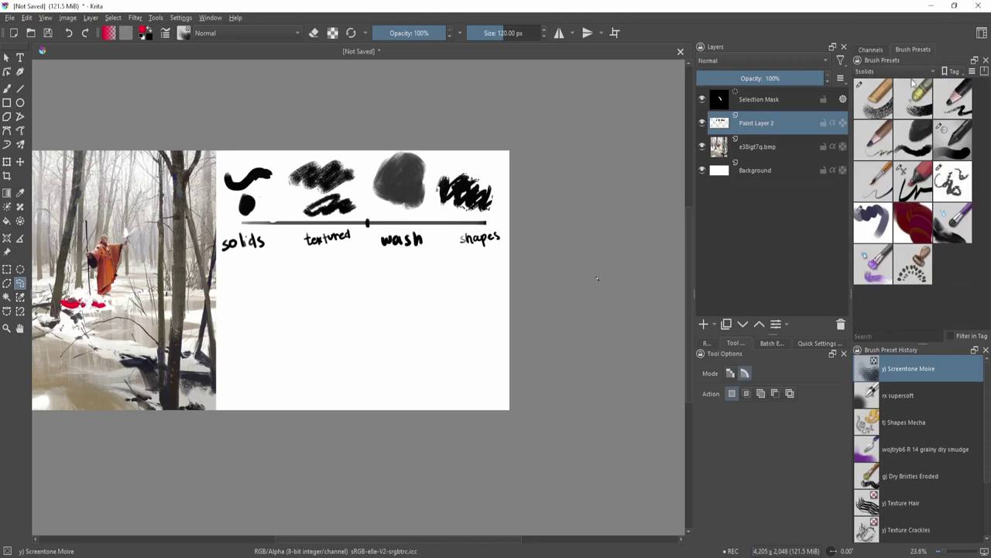
left_click(915, 225)
key("ctrl+shift+a")
key("b")
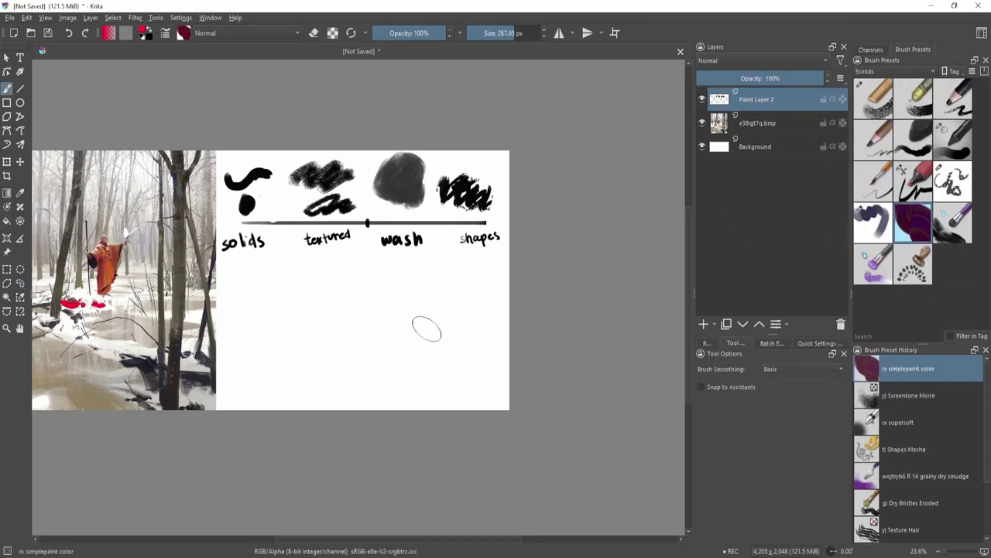
Try a red stroke in the blank area below "wash" and "shapes", undo it and switch the foreground color to black.
left_click_drag(387, 299, 491, 354)
key("ctrl+z")
key("shift+i")
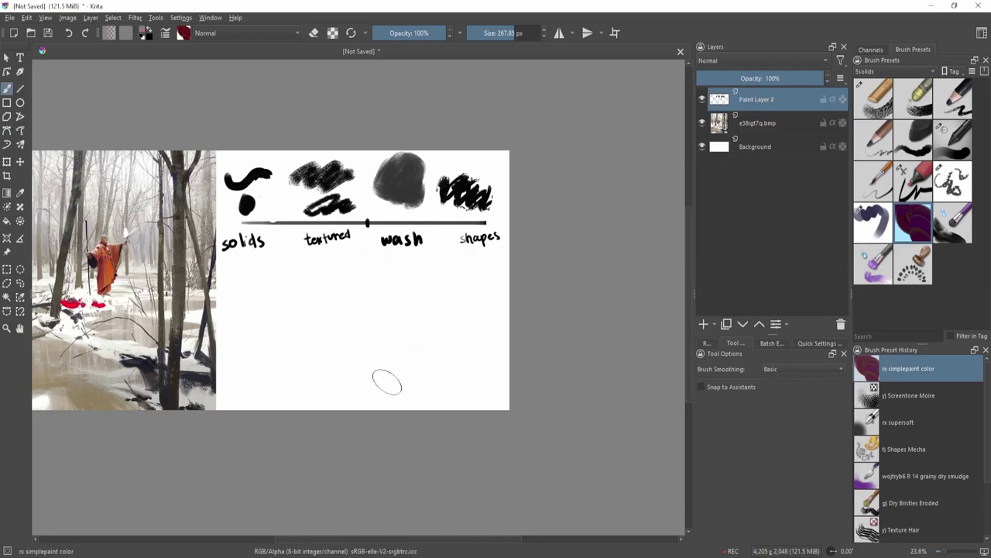
Try black test strokes below the labels with rx simplepaint color, rx rake lines and rx simplepaint, undoing them.
mouse_move(383, 364)
left_mouse_down()
mouse_move(448, 353)
mouse_move(462, 337)
mouse_move(443, 301)
left_mouse_up()
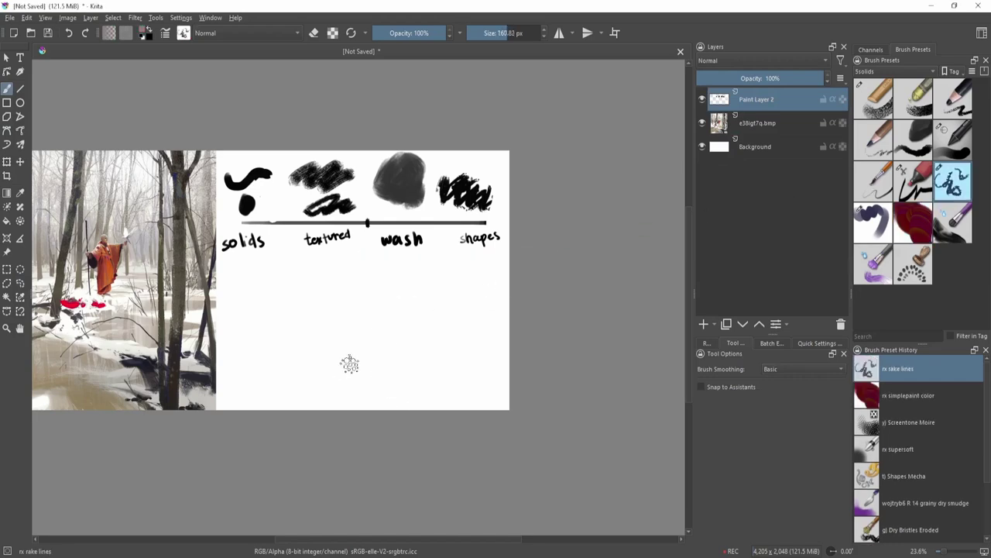
mouse_move(349, 364)
left_mouse_down()
mouse_move(440, 331)
mouse_move(444, 356)
left_mouse_up()
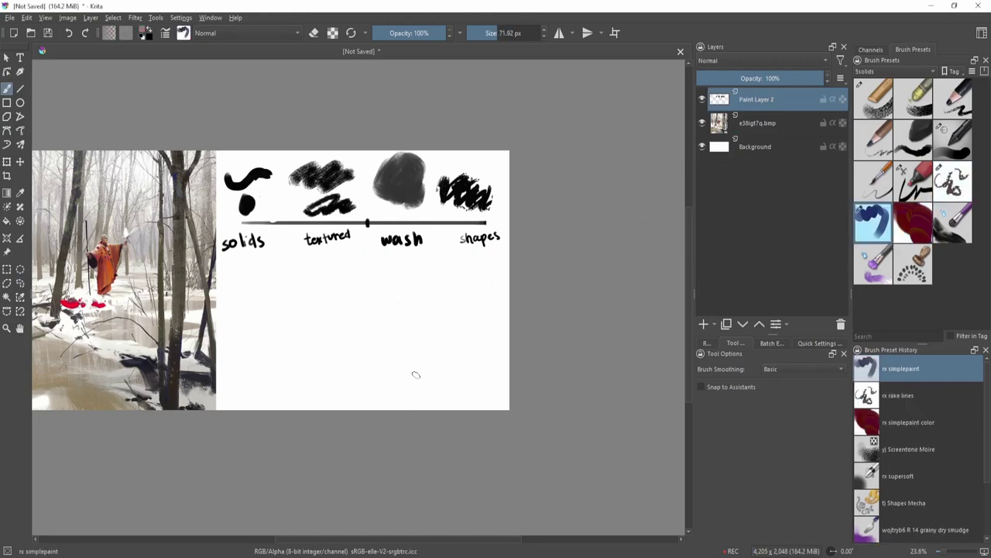
mouse_move(347, 344)
left_mouse_down()
mouse_move(408, 335)
mouse_move(406, 321)
left_mouse_up()
key("ctrl+z")
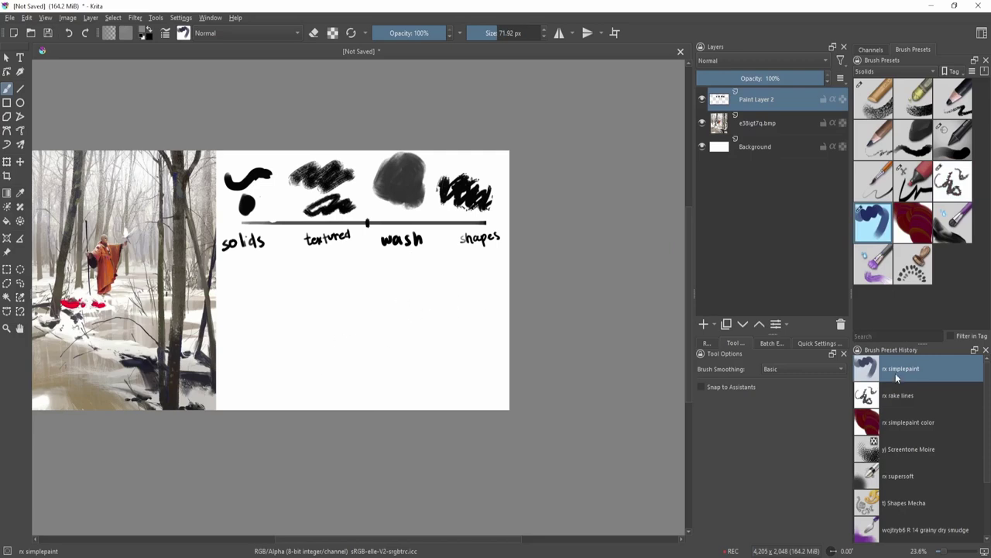